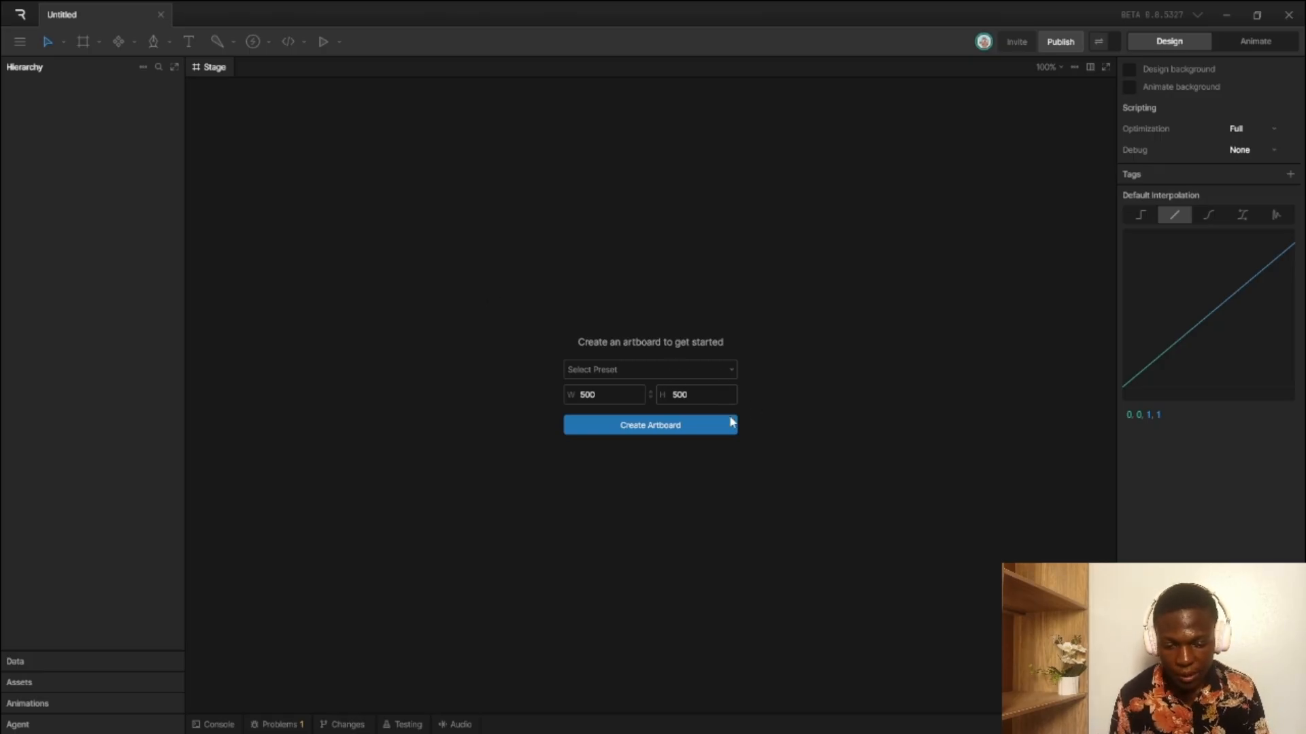
- Create a 500 × 500 artboard in the untitled file
{"action": "left_click", "coordinate": [603, 375]}
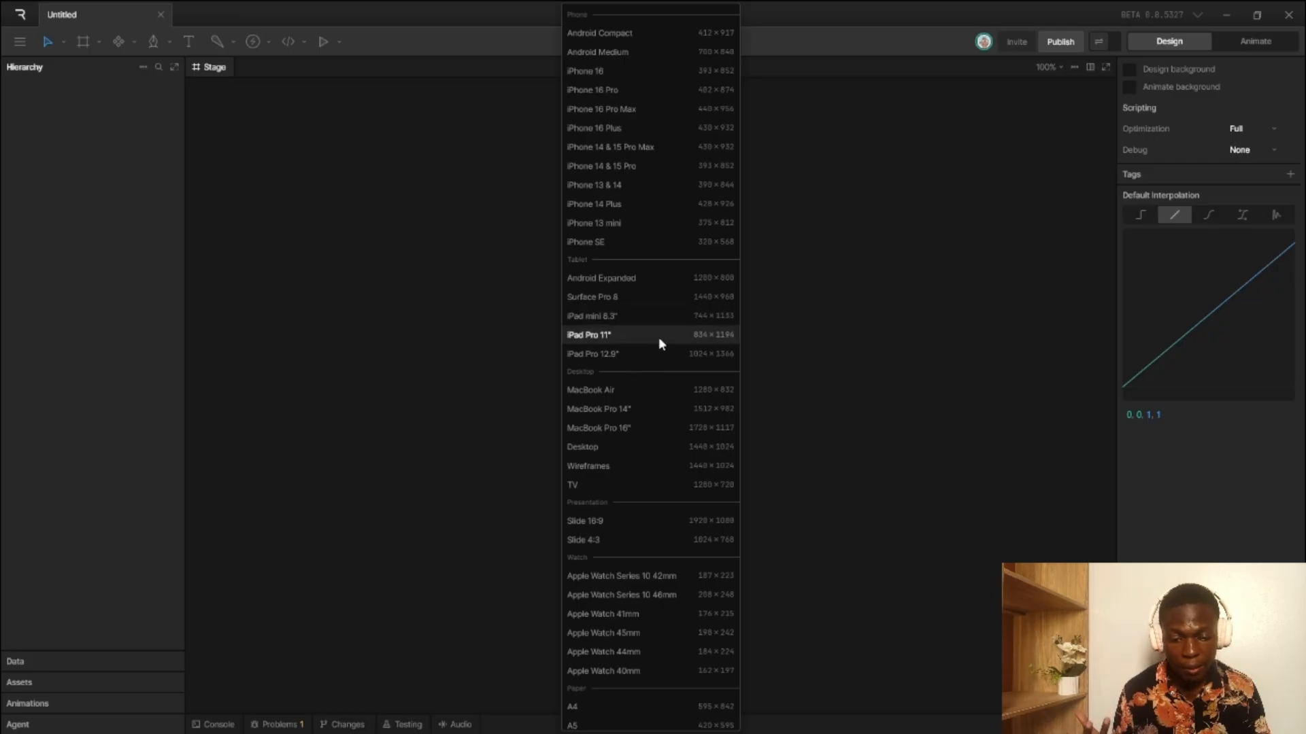
{"action": "key", "text": "Escape"}
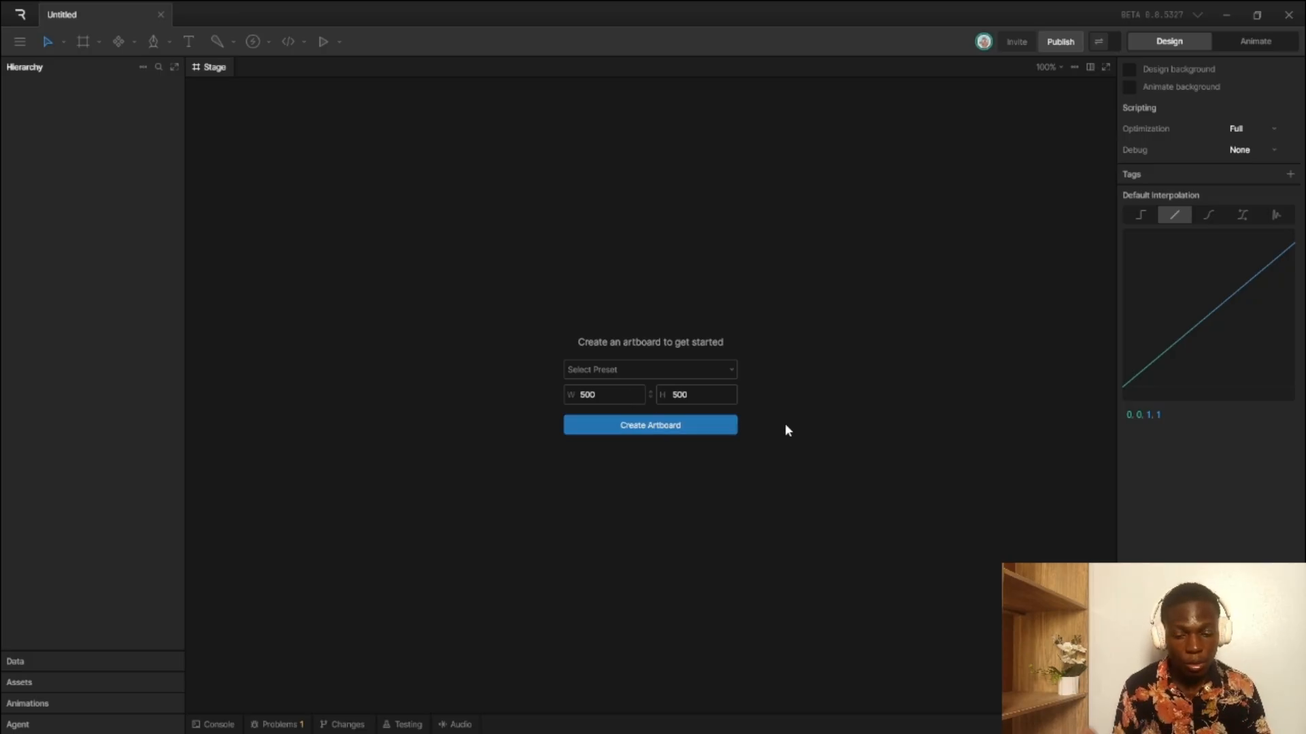
{"action": "left_click", "coordinate": [633, 428]}
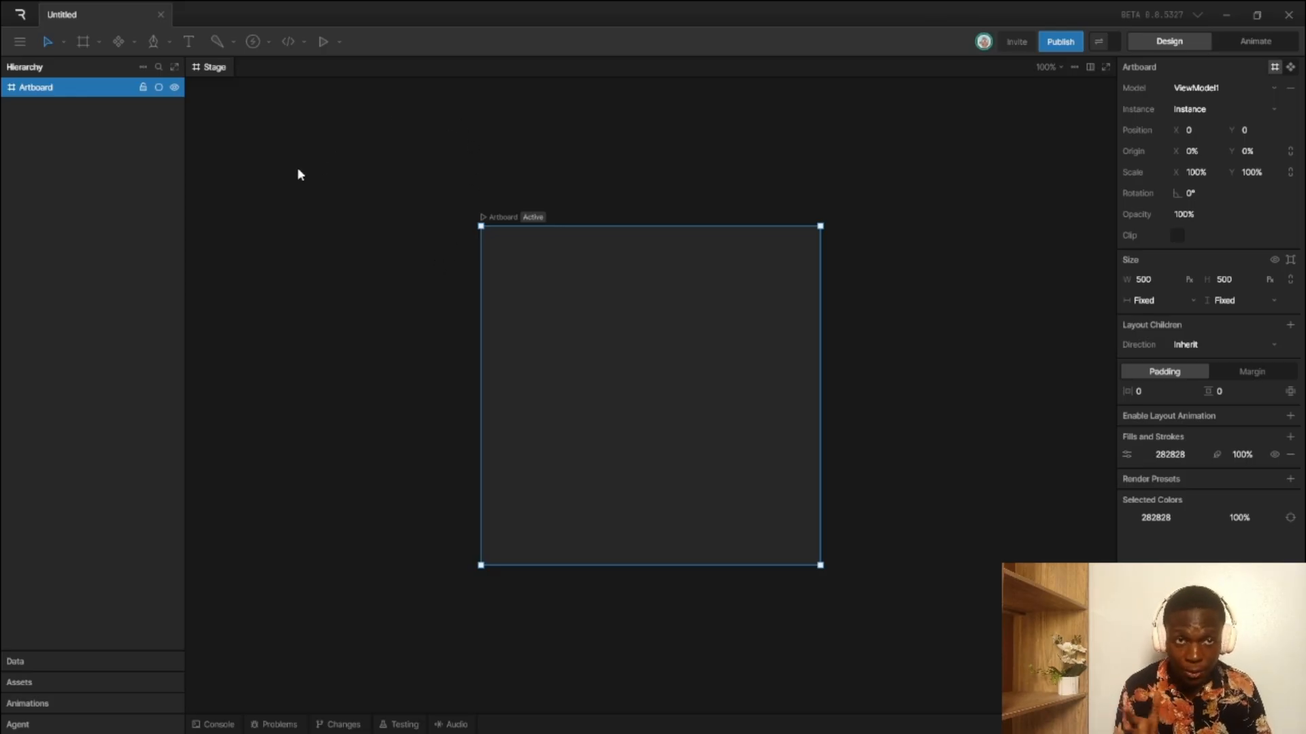
- View the home dashboard and the workspace options, and return to the untitled file
{"action": "left_click", "coordinate": [20, 14]}
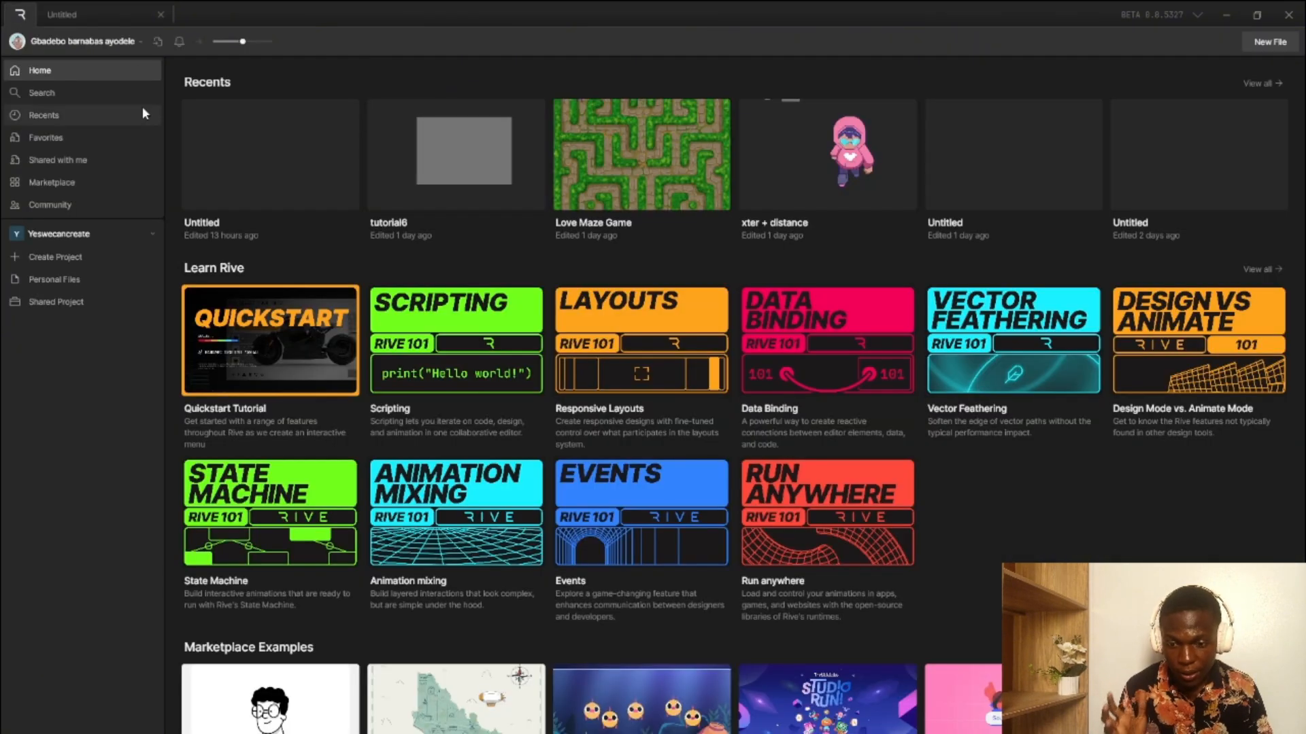
{"action": "left_click", "coordinate": [47, 238]}
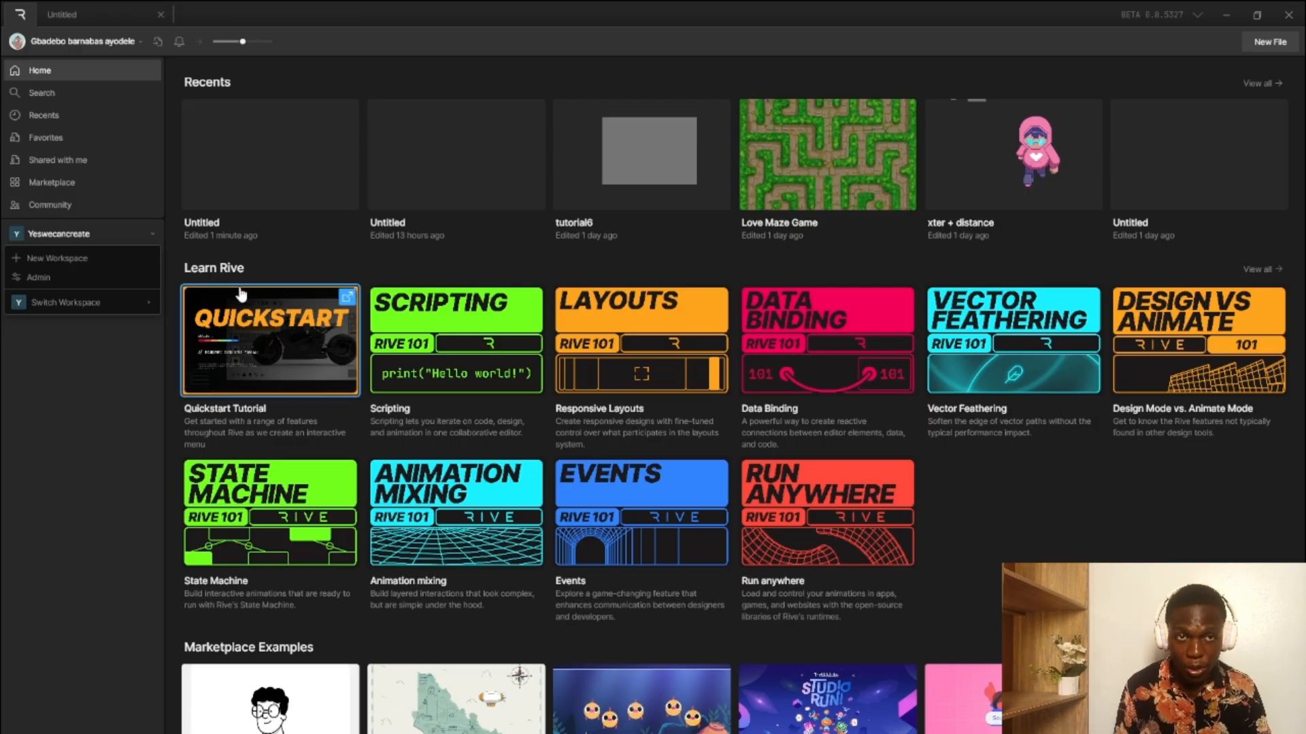
{"action": "left_click", "coordinate": [103, 7]}
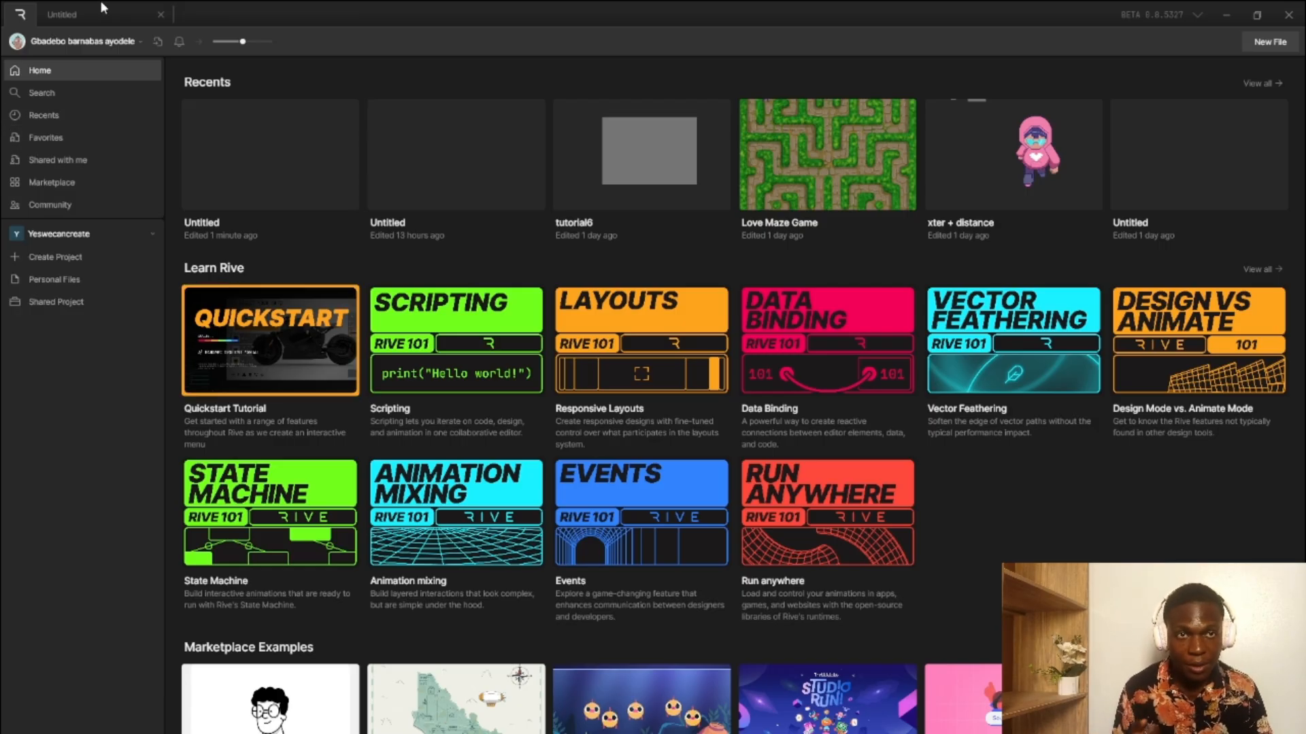
{"action": "left_click", "coordinate": [84, 4]}
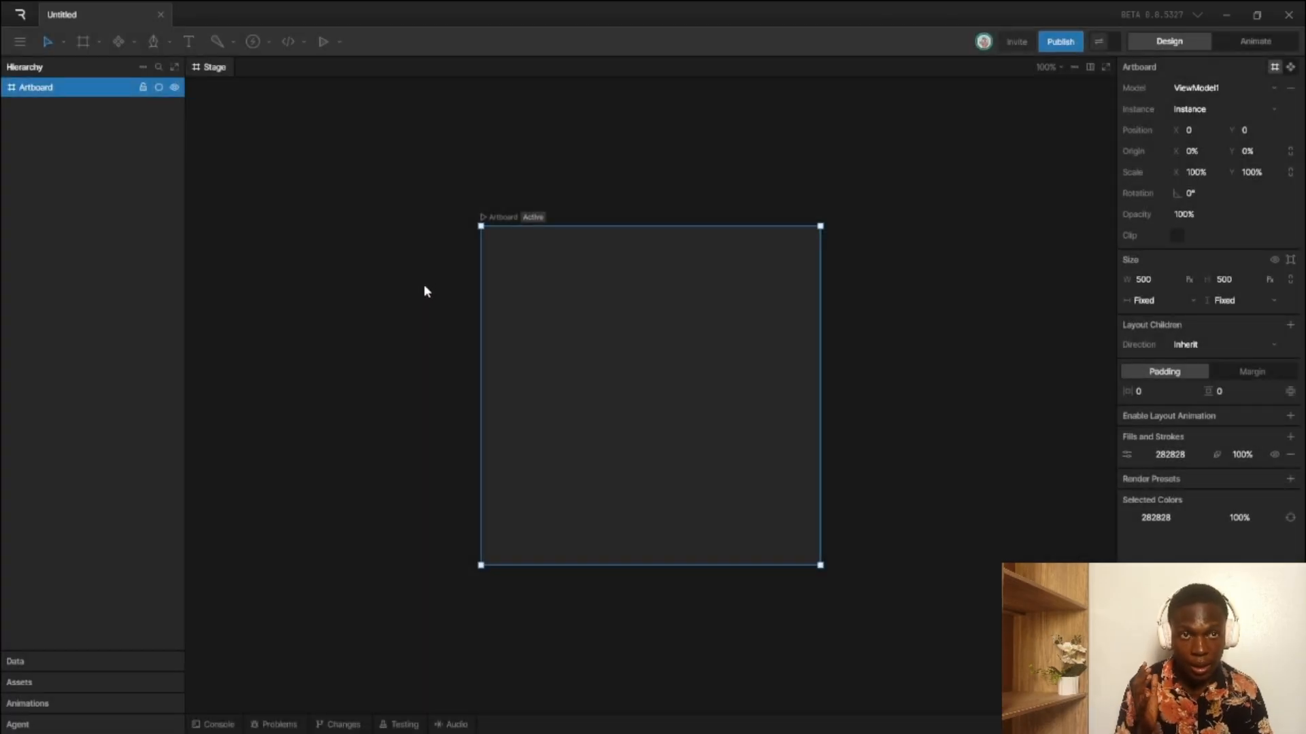
{"action": "left_click", "coordinate": [17, 15]}
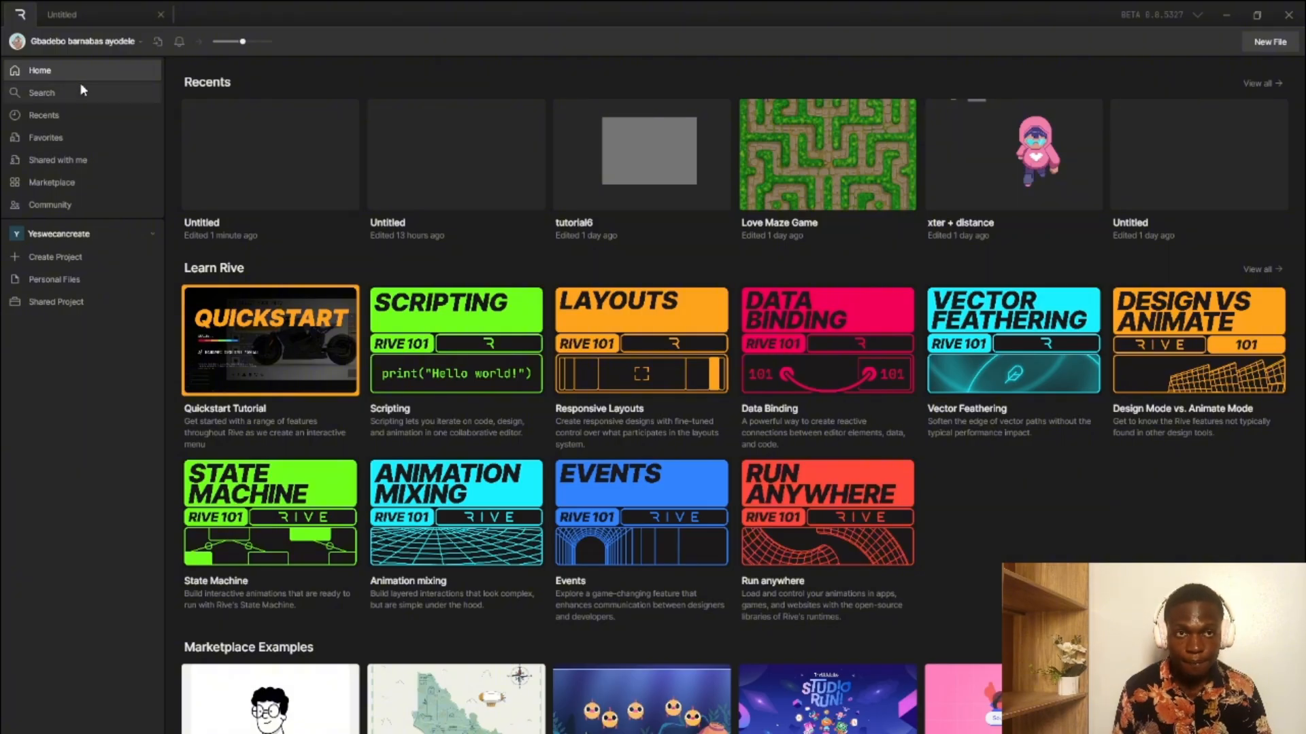
{"action": "left_click", "coordinate": [73, 17]}
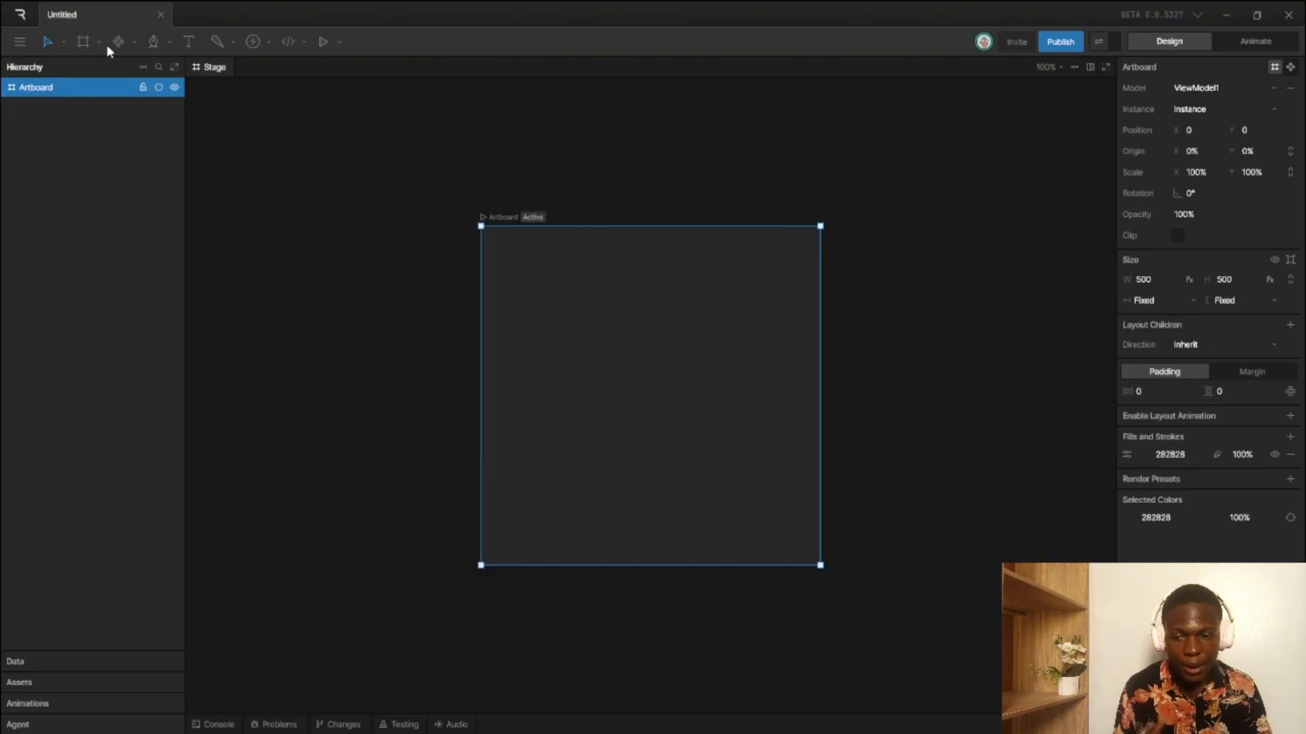
- Rename the untitled file as tutorial_new
{"action": "double_click", "coordinate": [58, 15]}
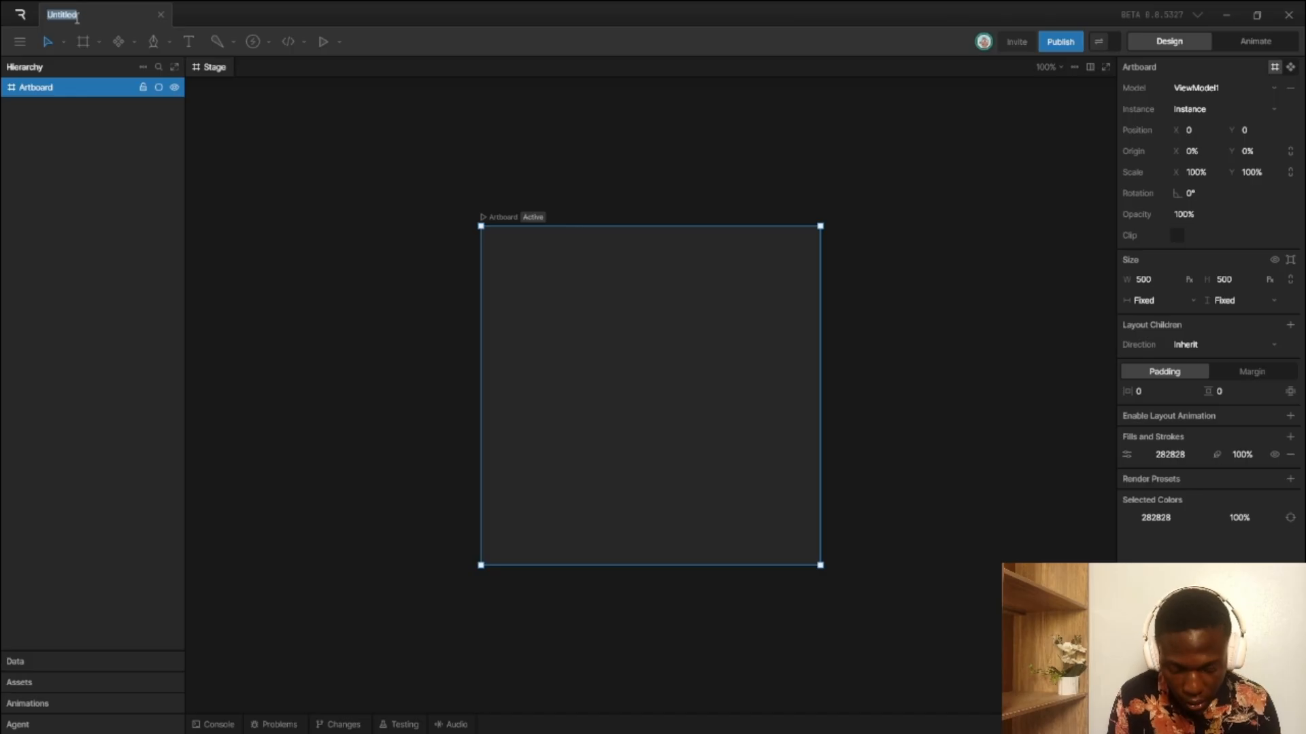
{"action": "type", "text": "tutorial"}
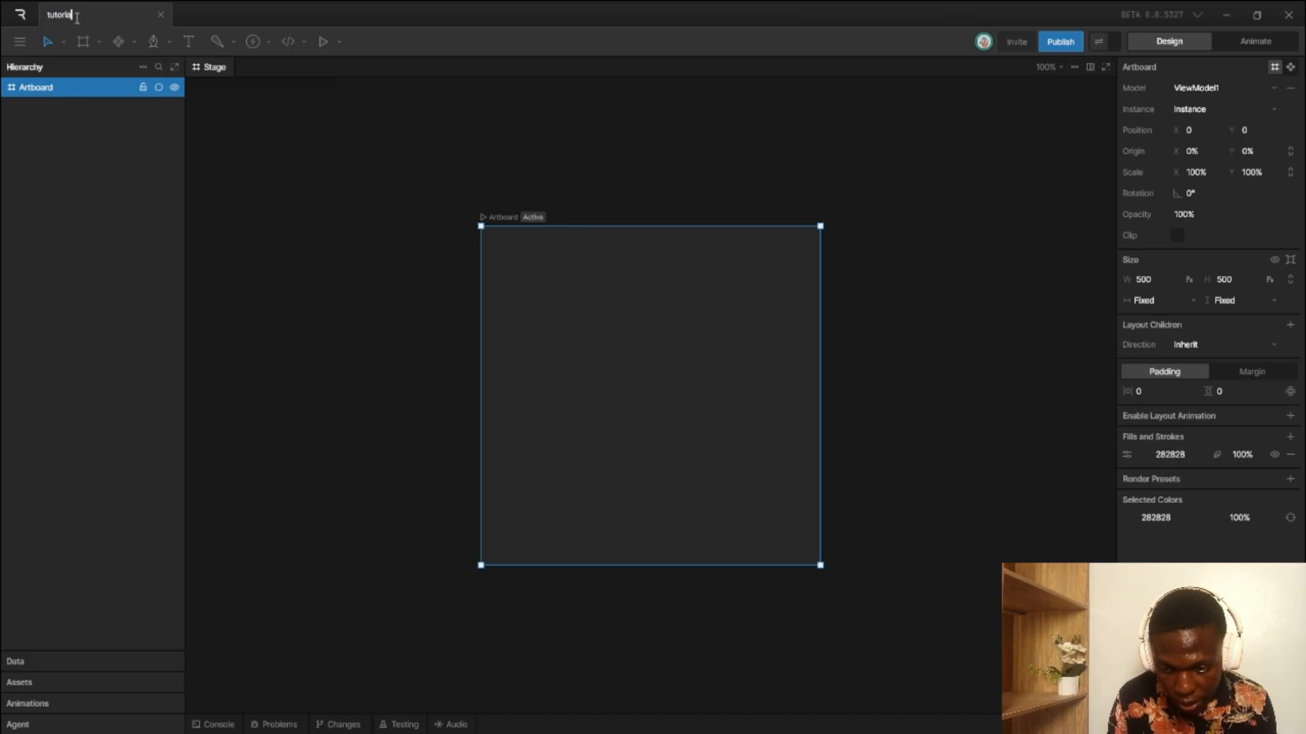
{"action": "type", "text": "_new"}
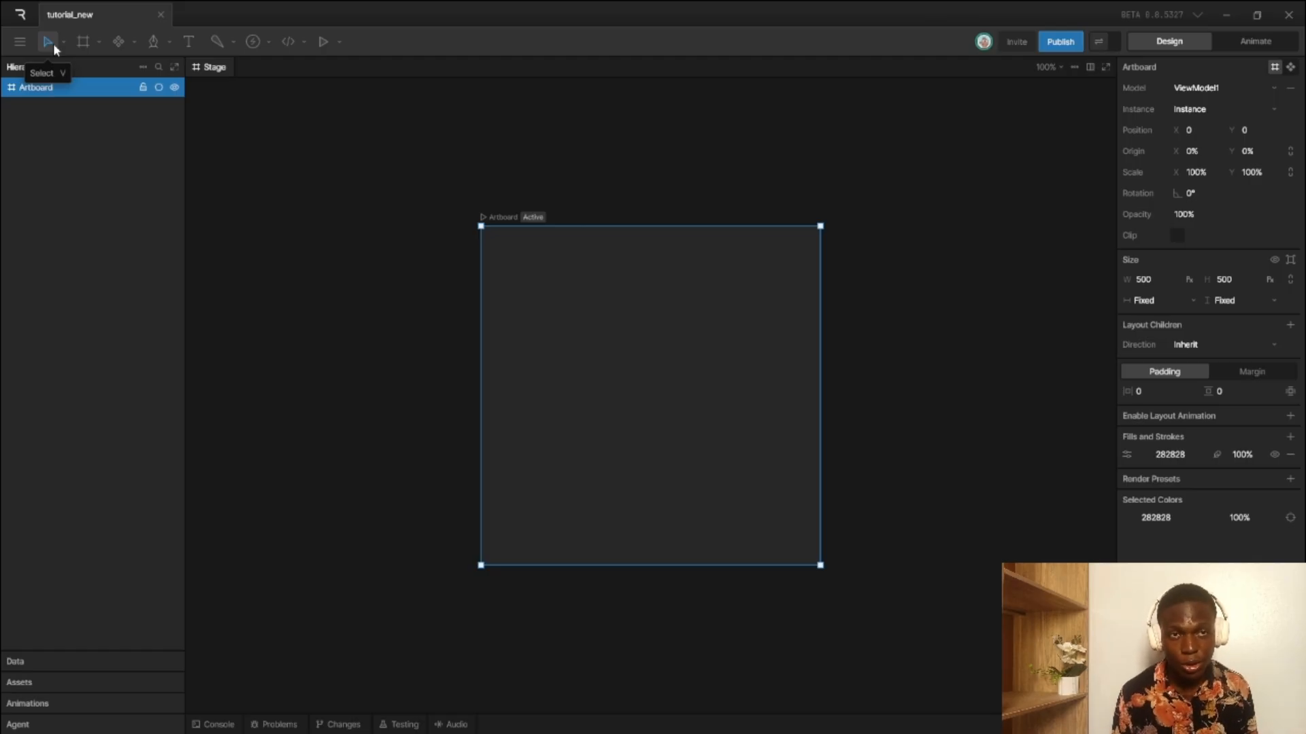
- Review the file options and the available selection, artboard, component, shape, bone, event and script tools
{"action": "left_click", "coordinate": [20, 42]}
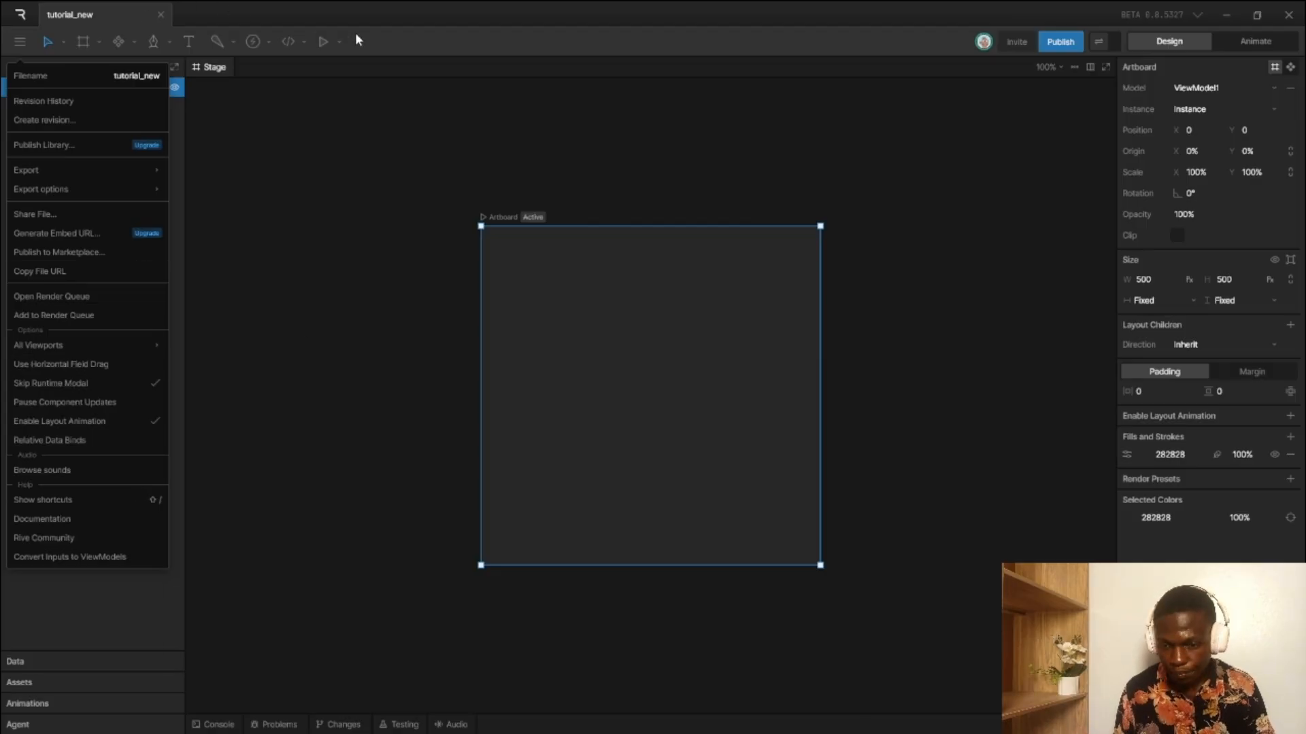
{"action": "left_click", "coordinate": [134, 17]}
{"action": "left_click", "coordinate": [63, 40]}
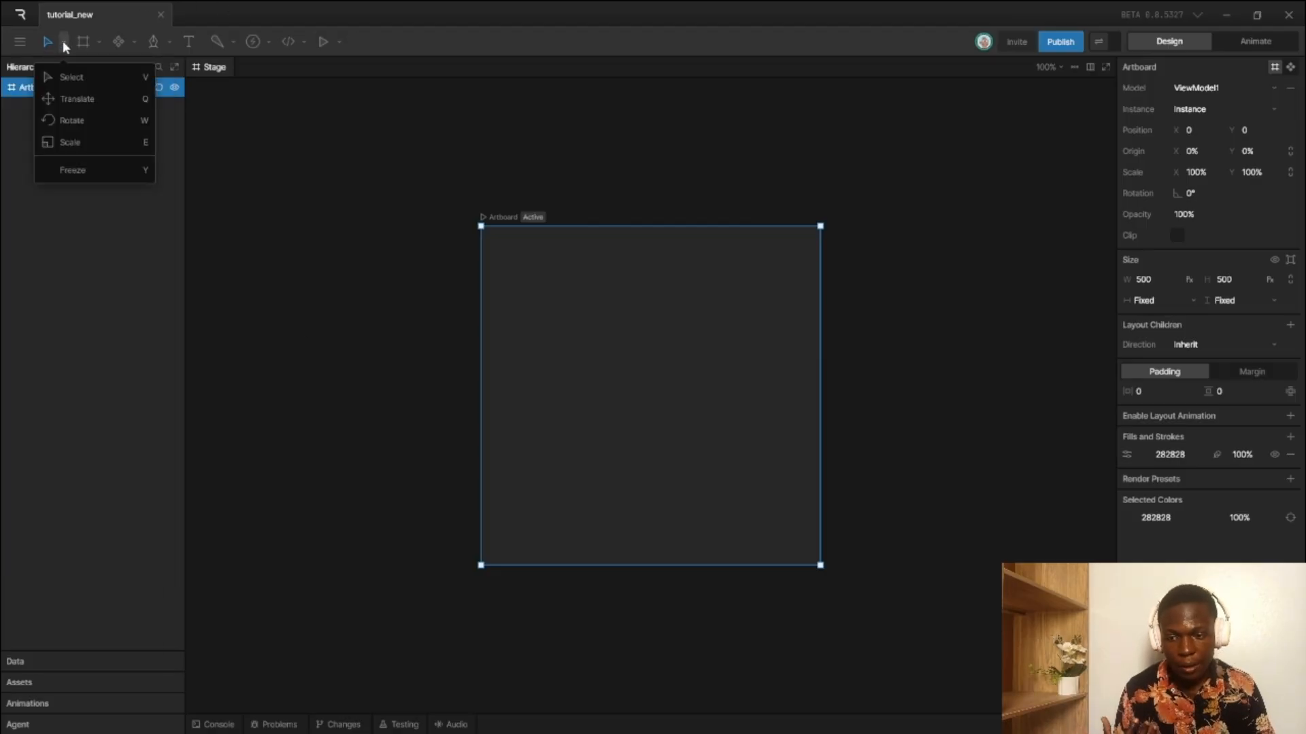
{"action": "left_click", "coordinate": [98, 43]}
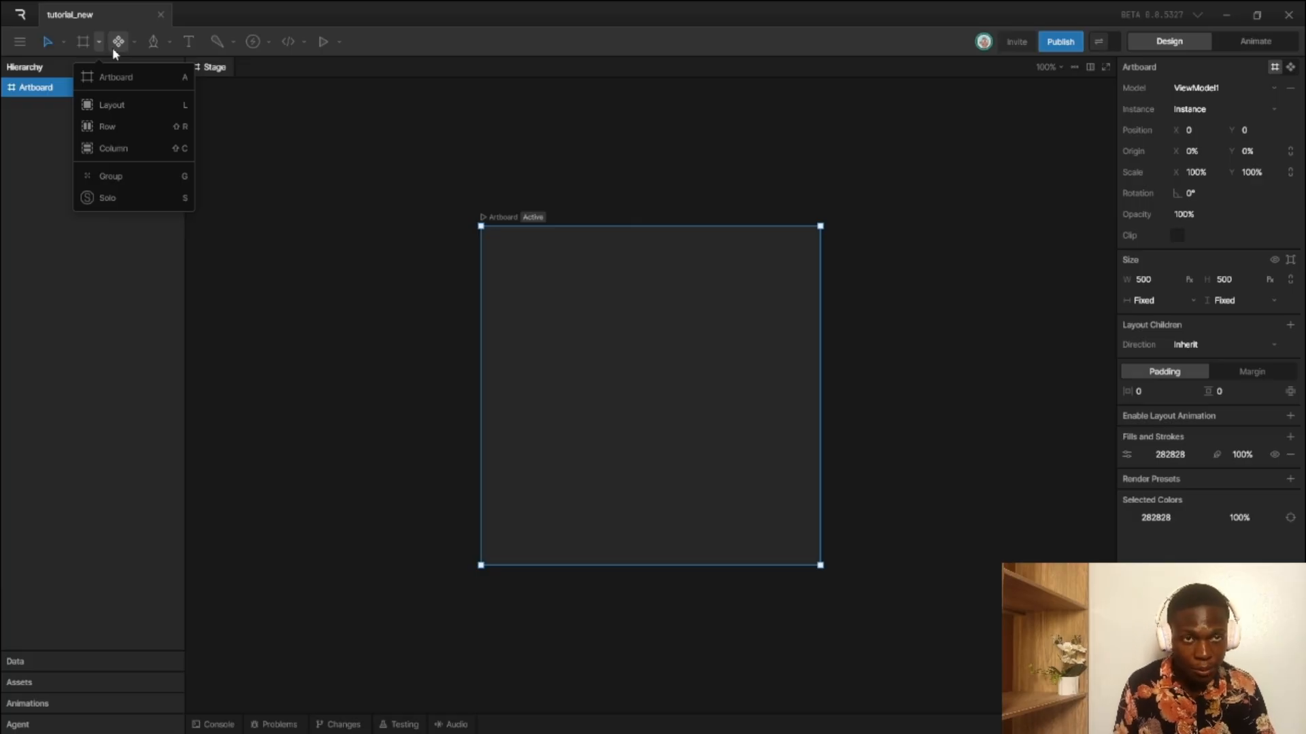
{"action": "left_click", "coordinate": [133, 42]}
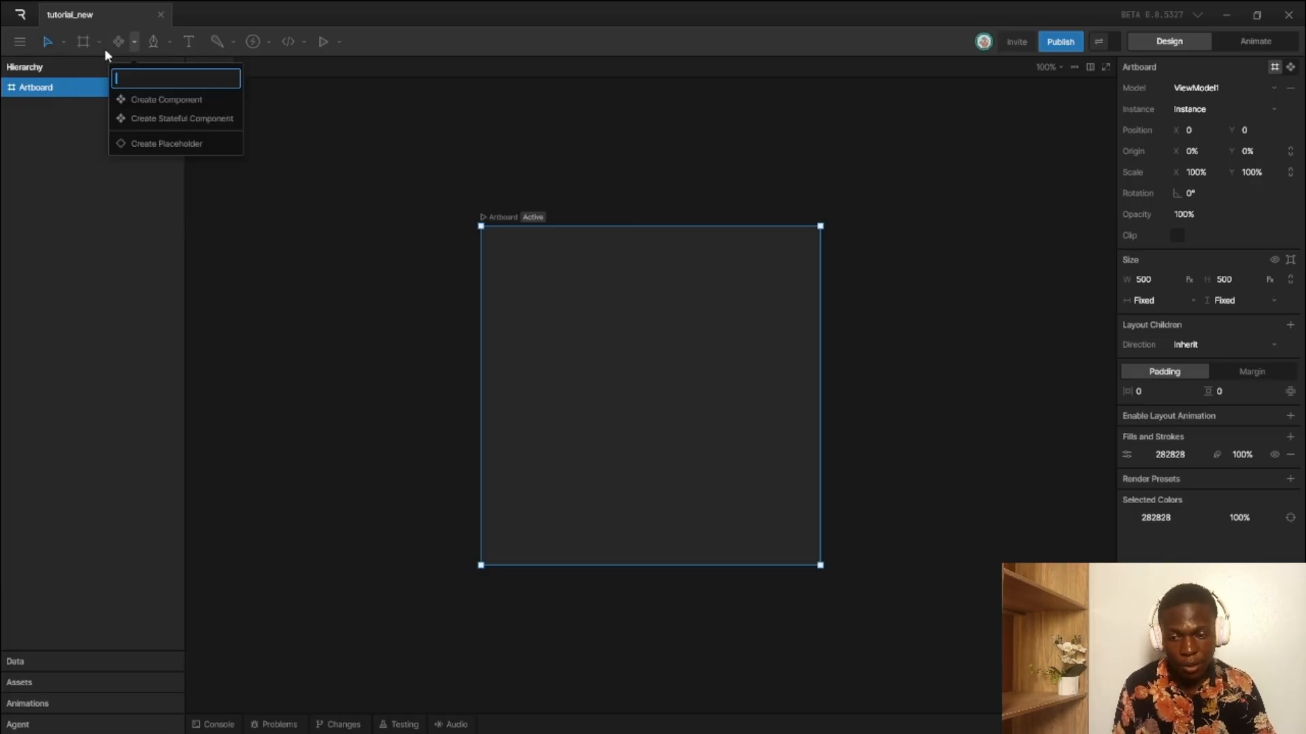
{"action": "left_click", "coordinate": [168, 41]}
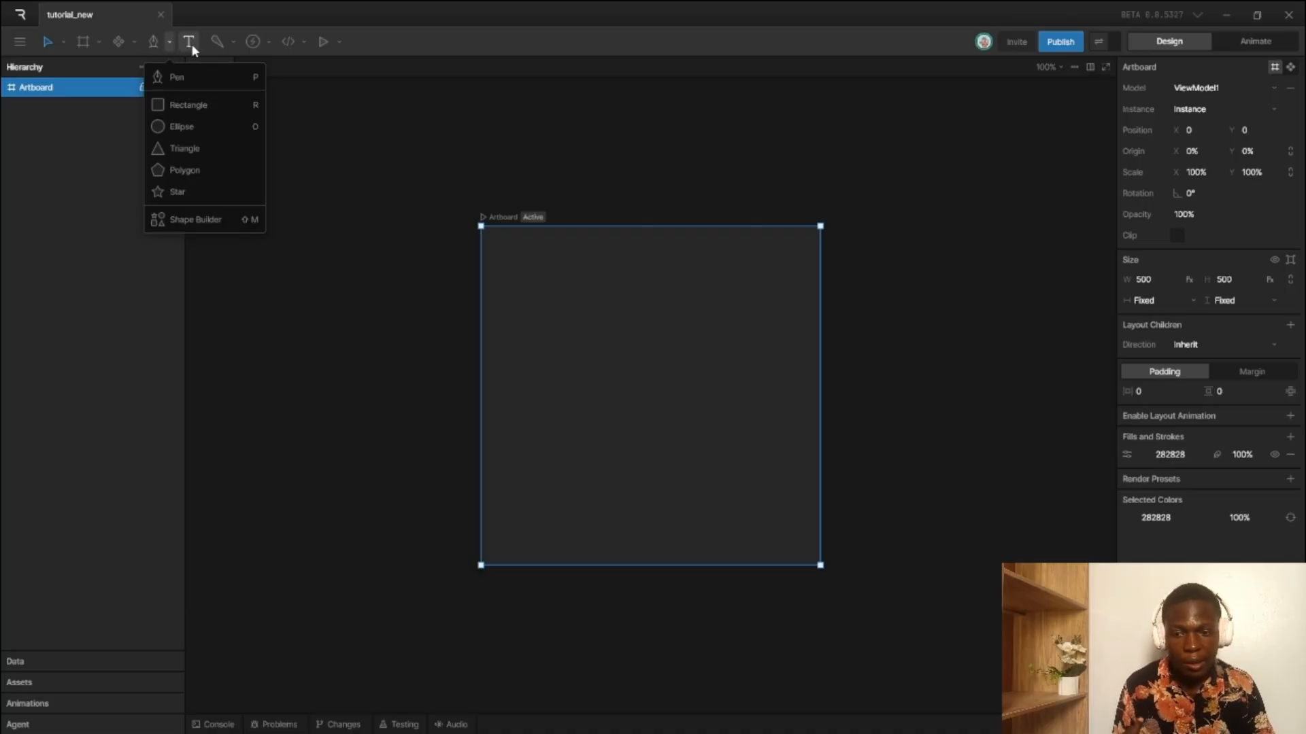
{"action": "left_click", "coordinate": [231, 41]}
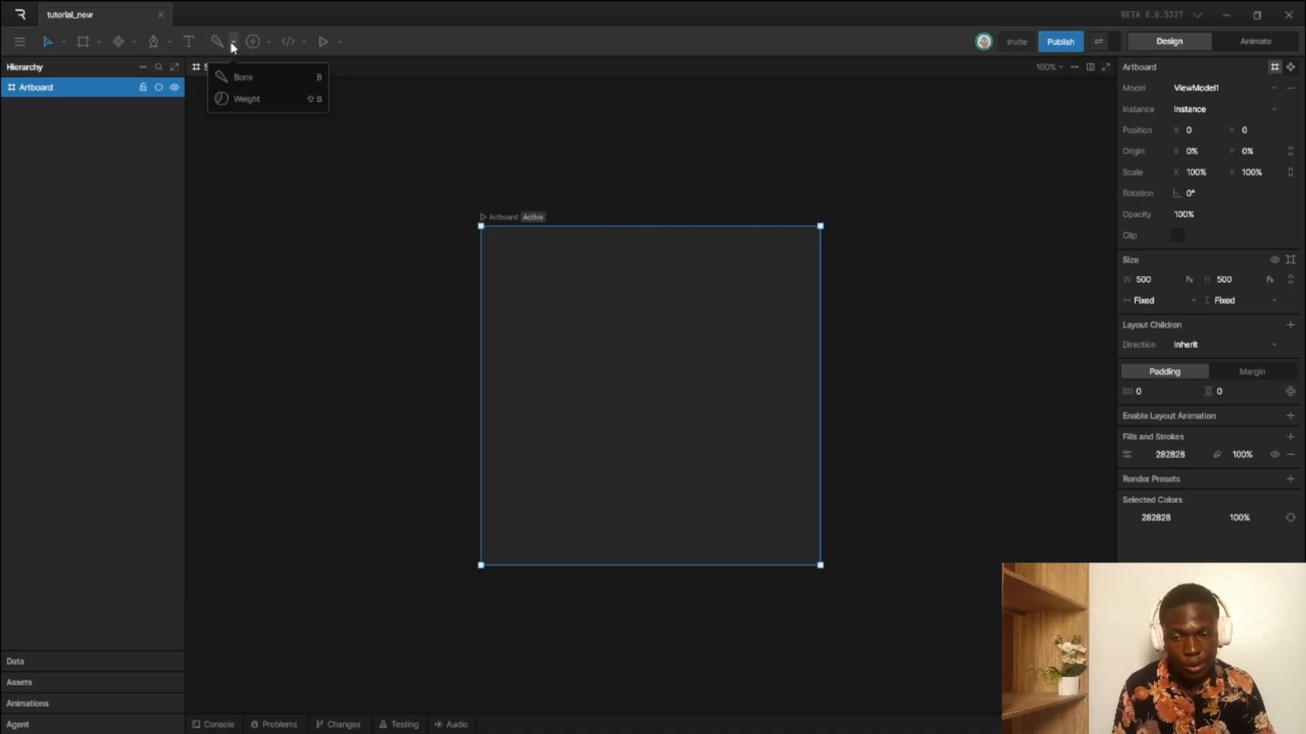
{"action": "left_click", "coordinate": [267, 44]}
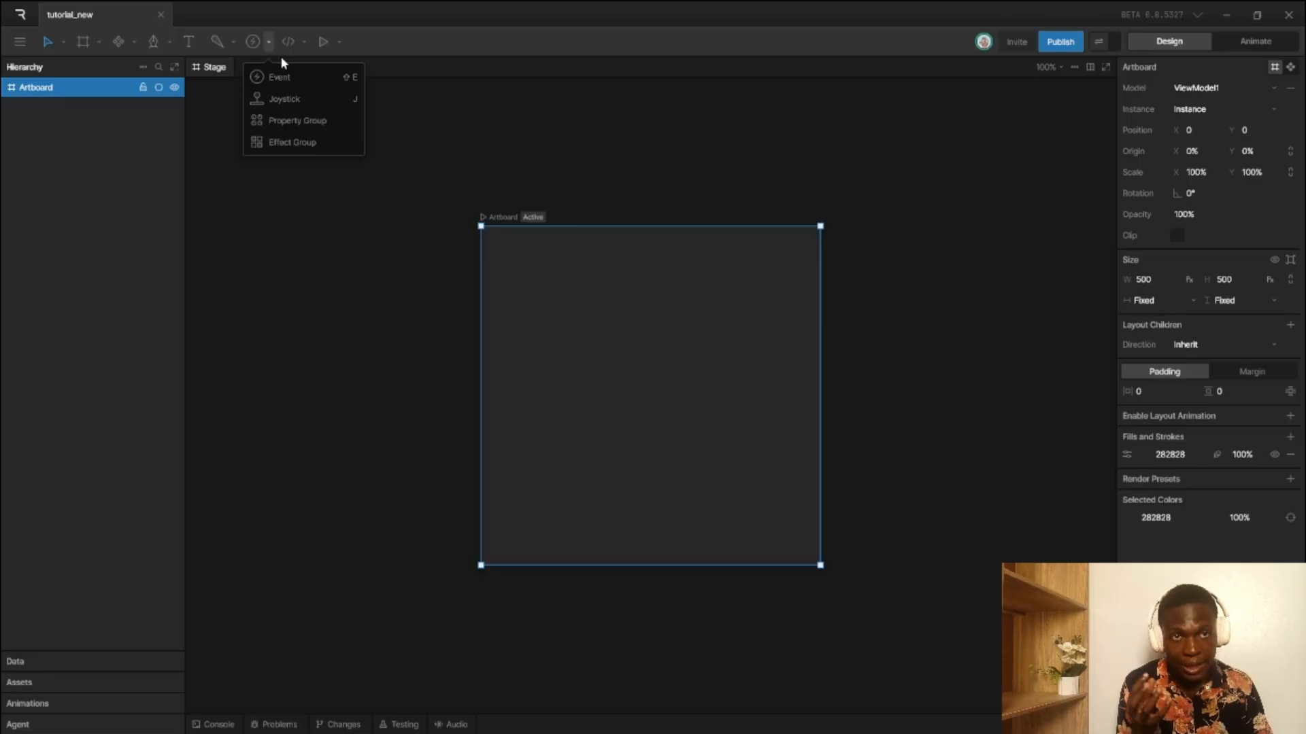
{"action": "left_click", "coordinate": [305, 45]}
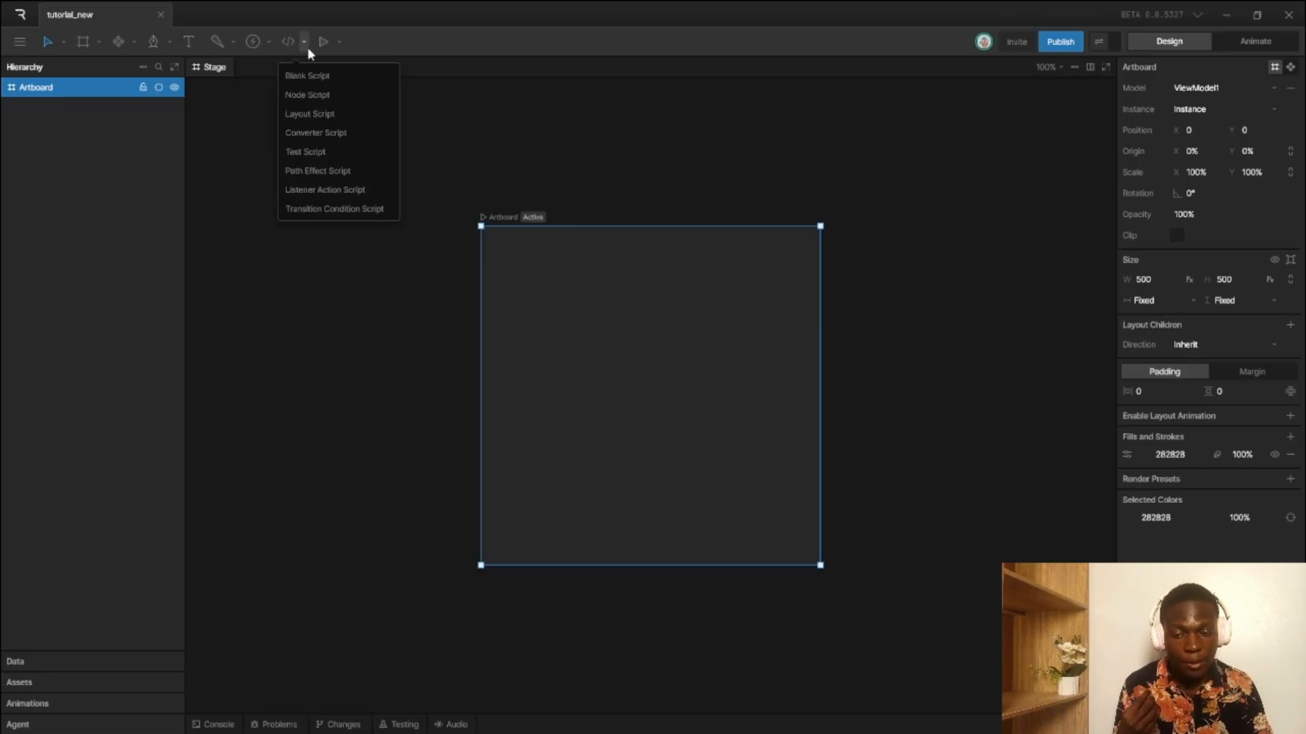
- Examine which state machines are available for playing the artboard
{"action": "left_click", "coordinate": [339, 42]}
{"action": "left_click", "coordinate": [339, 42]}
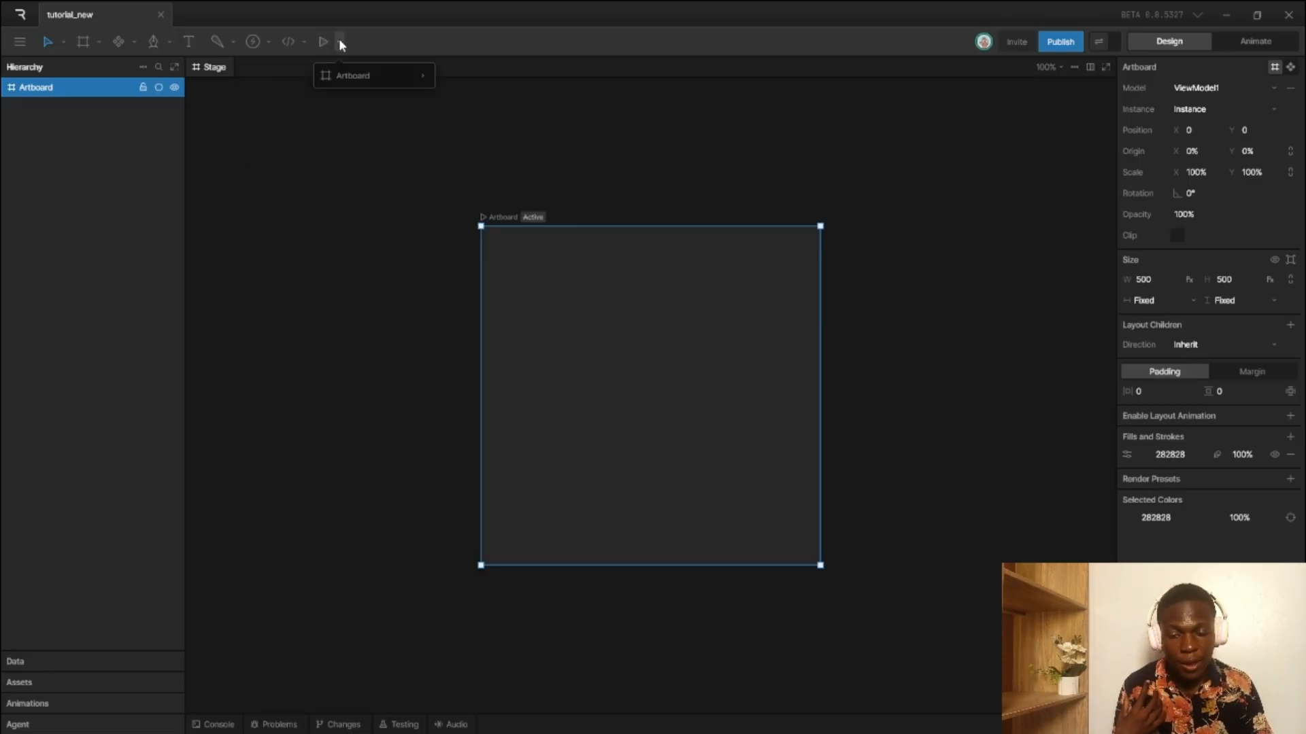
{"action": "mouse_move", "coordinate": [357, 62]}
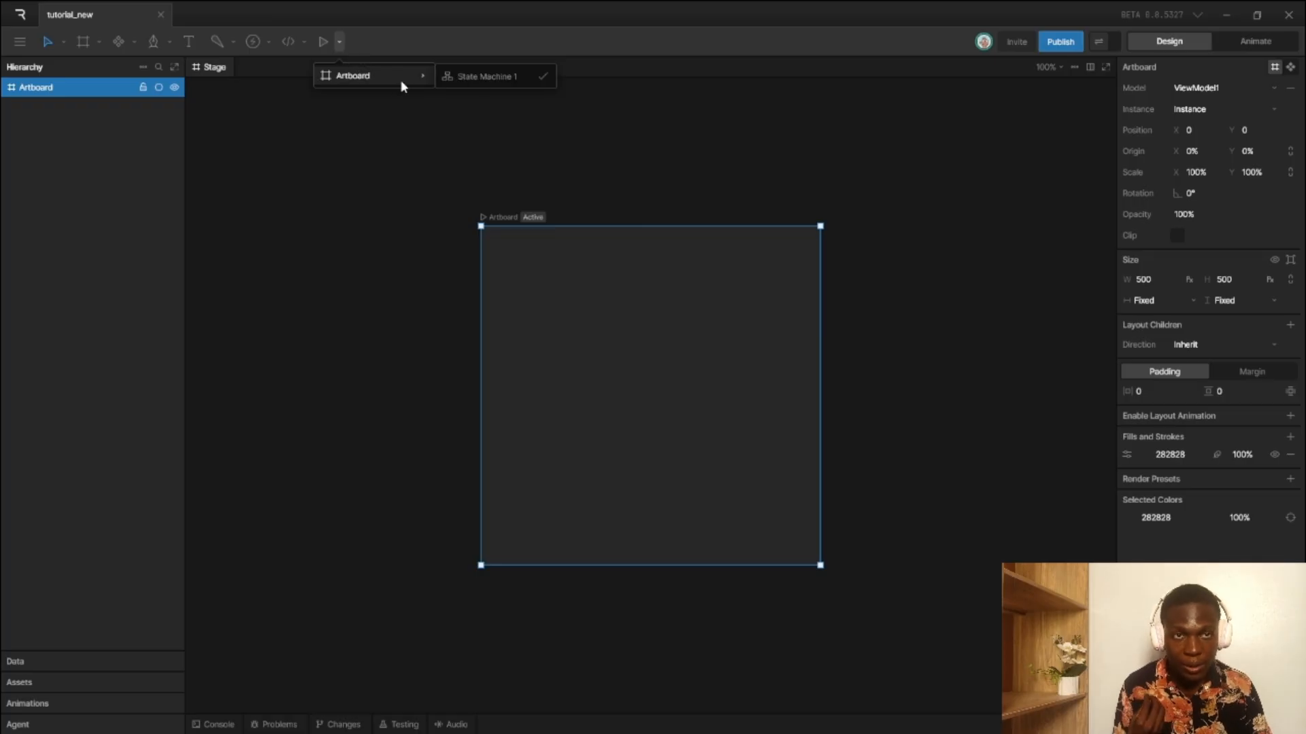
{"action": "left_click", "coordinate": [336, 44]}
{"action": "left_click", "coordinate": [337, 44]}
{"action": "left_click", "coordinate": [359, 67]}
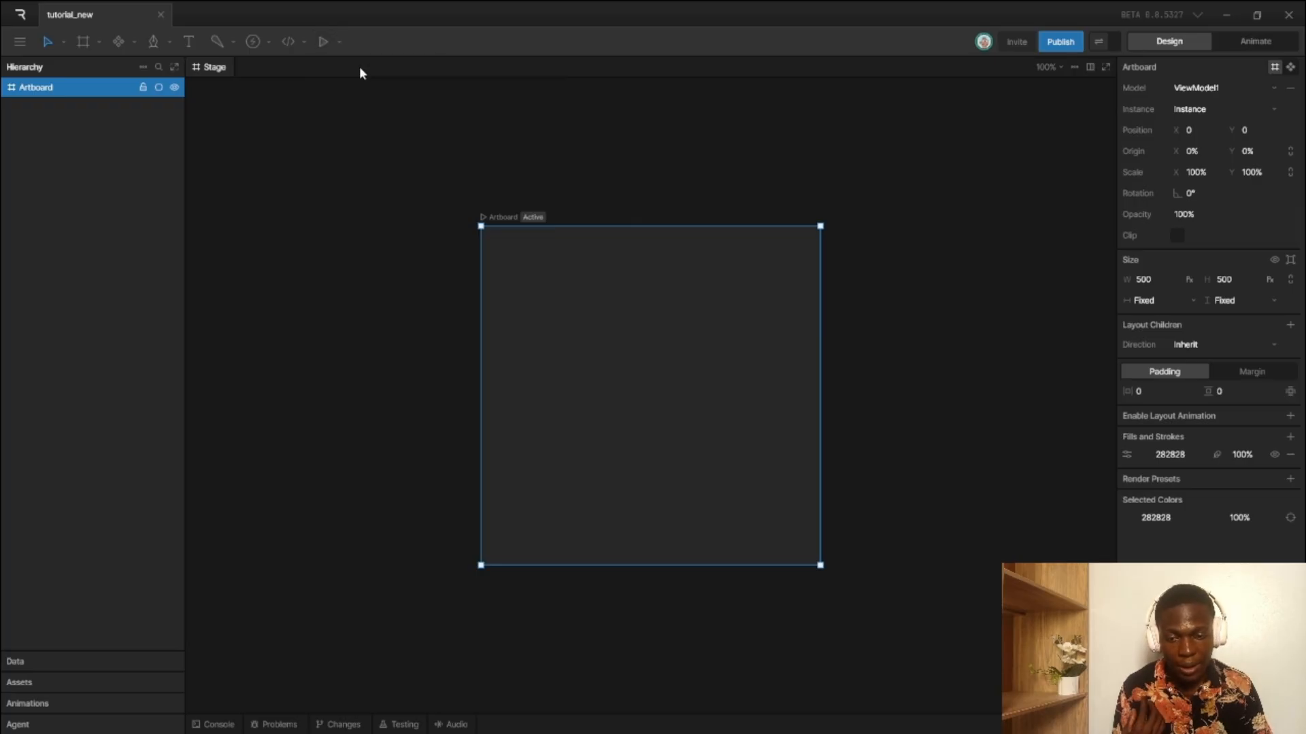
{"action": "left_click", "coordinate": [338, 39]}
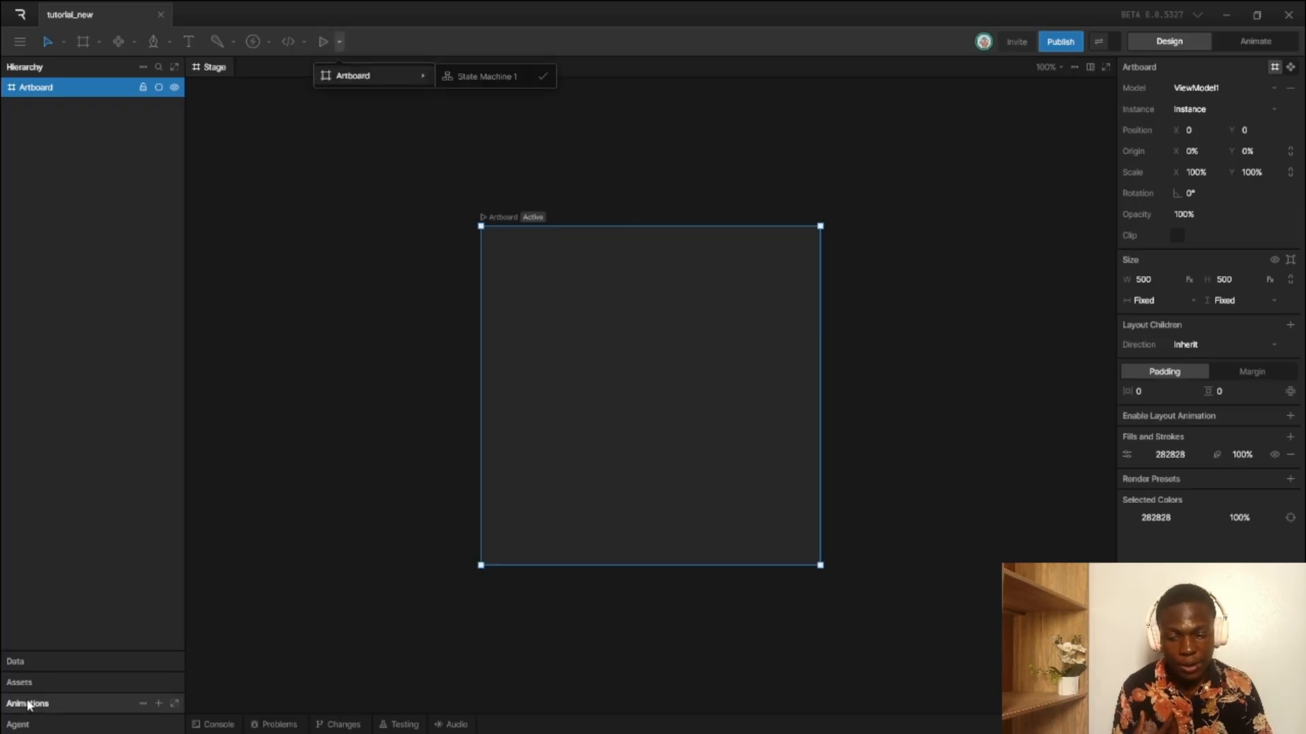
- Expand the artboard's animations list and add a second state machine
{"action": "left_click_drag", "start_coordinate": [40, 693], "coordinate": [152, 420]}
{"action": "left_click", "coordinate": [153, 419]}
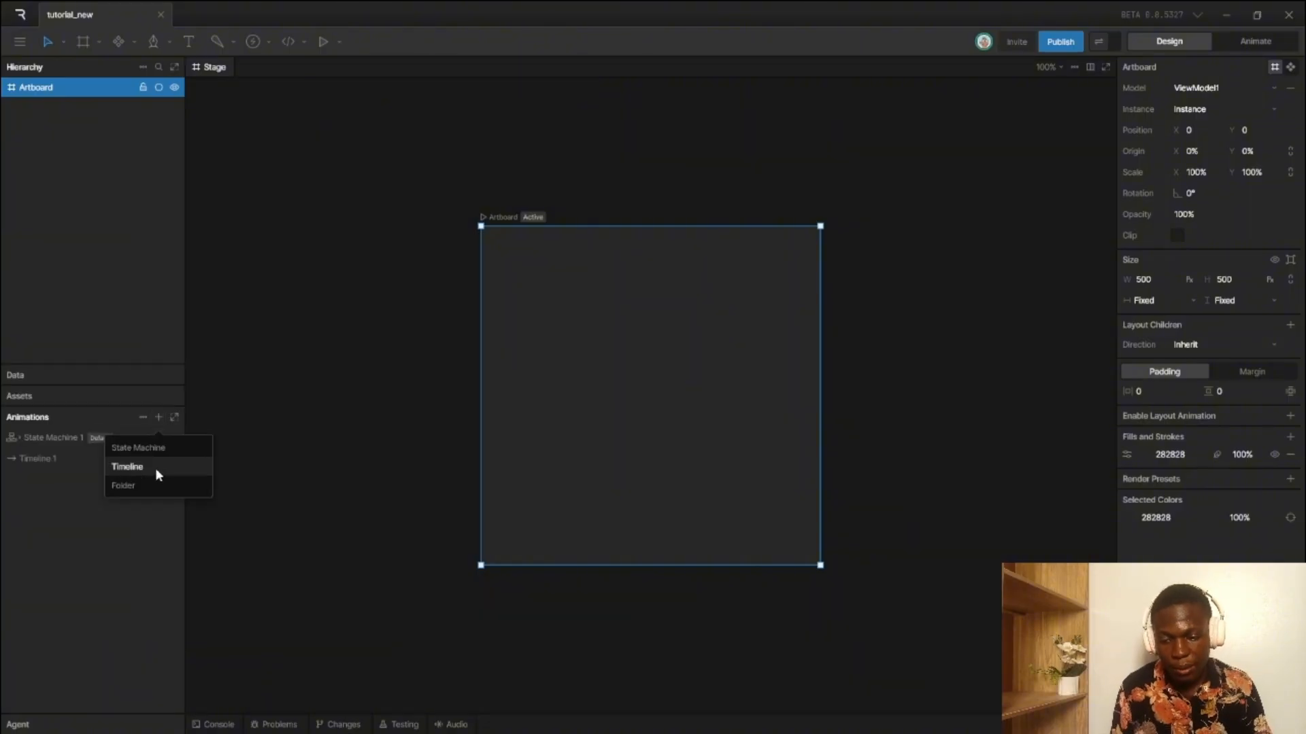
{"action": "left_click", "coordinate": [156, 448]}
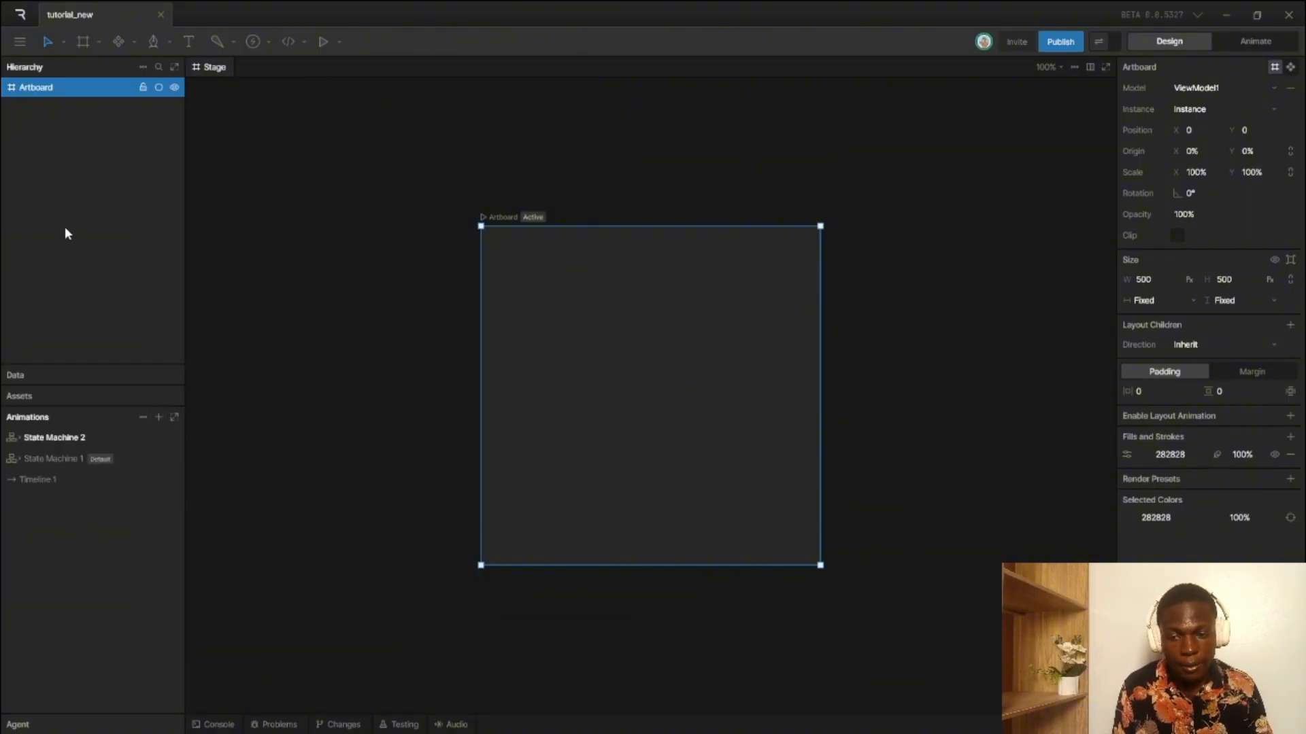
- Choose State Machine 2 in the artboard's playback options as the default, and deselect the artboard
{"action": "left_click", "coordinate": [338, 40]}
{"action": "mouse_move", "coordinate": [343, 80]}
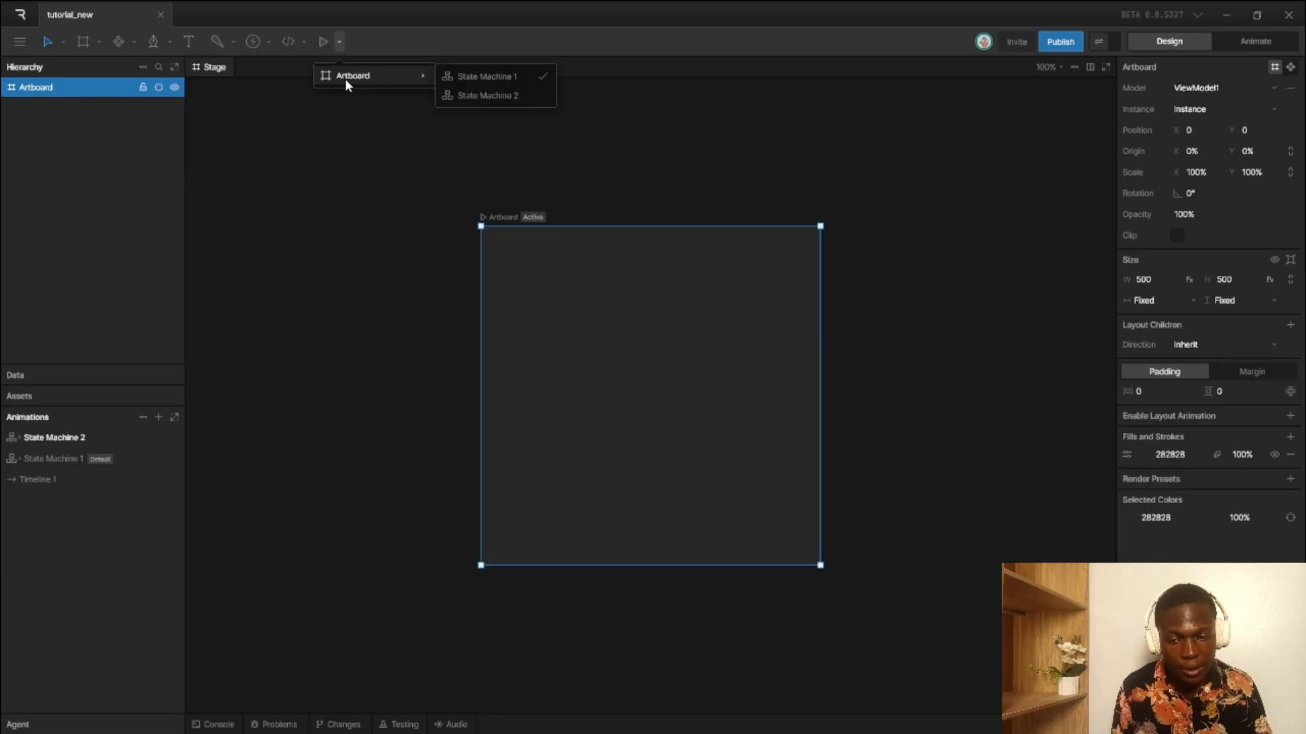
{"action": "left_click", "coordinate": [489, 104]}
{"action": "left_click", "coordinate": [277, 178]}
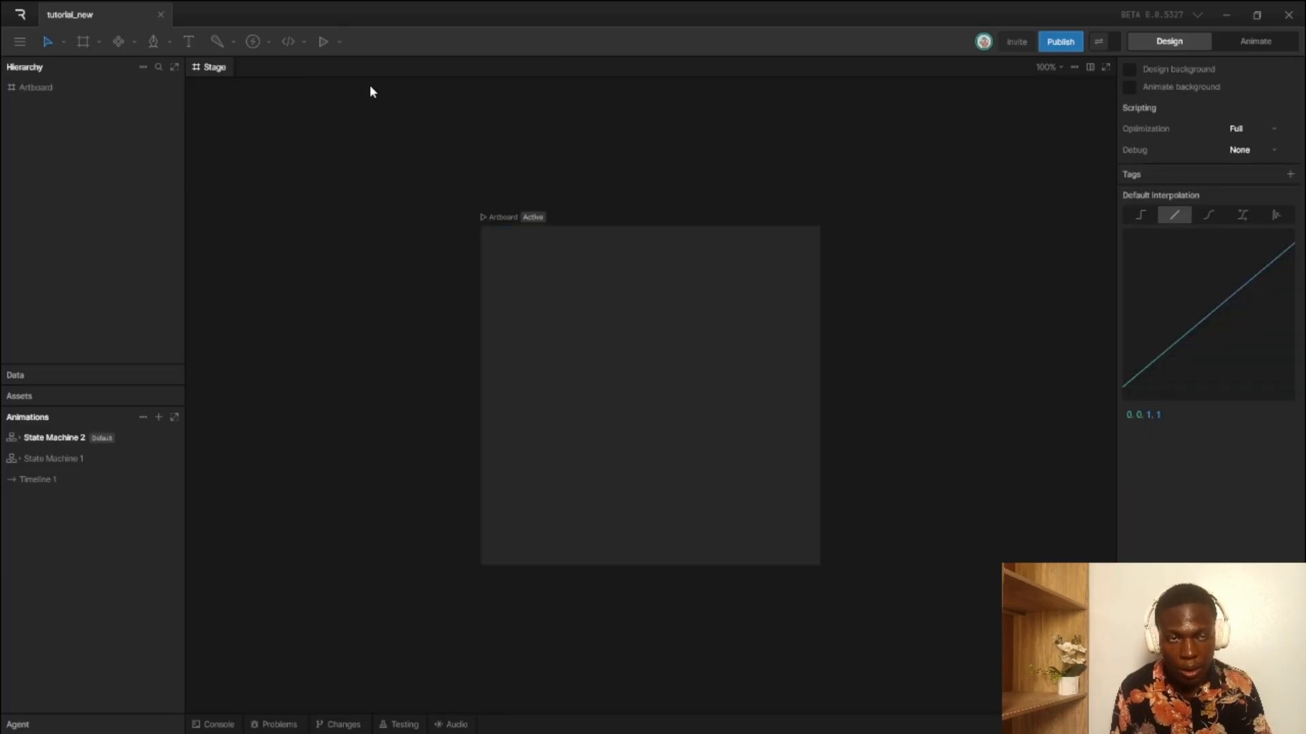
- Play the default state machine, return to design mode and check which state machine is marked for playback
{"action": "left_click", "coordinate": [323, 41]}
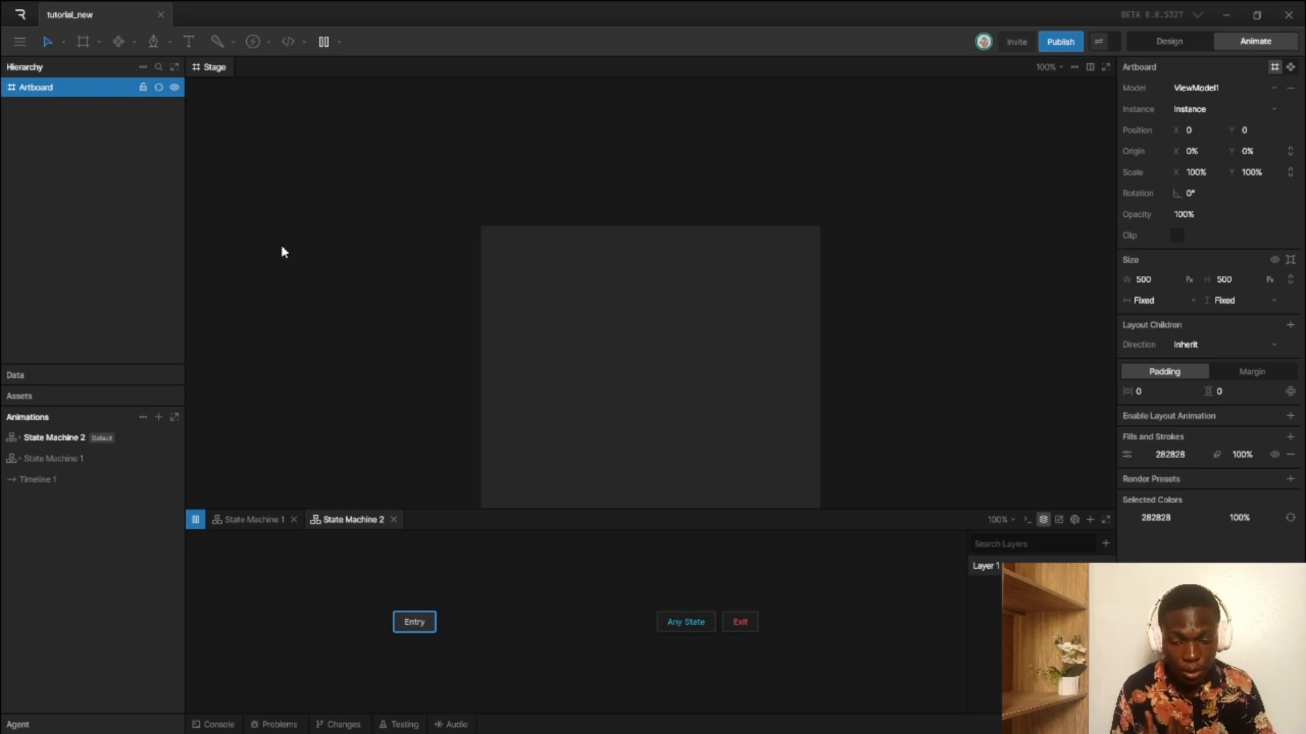
{"action": "left_click", "coordinate": [338, 40]}
{"action": "mouse_move", "coordinate": [348, 74]}
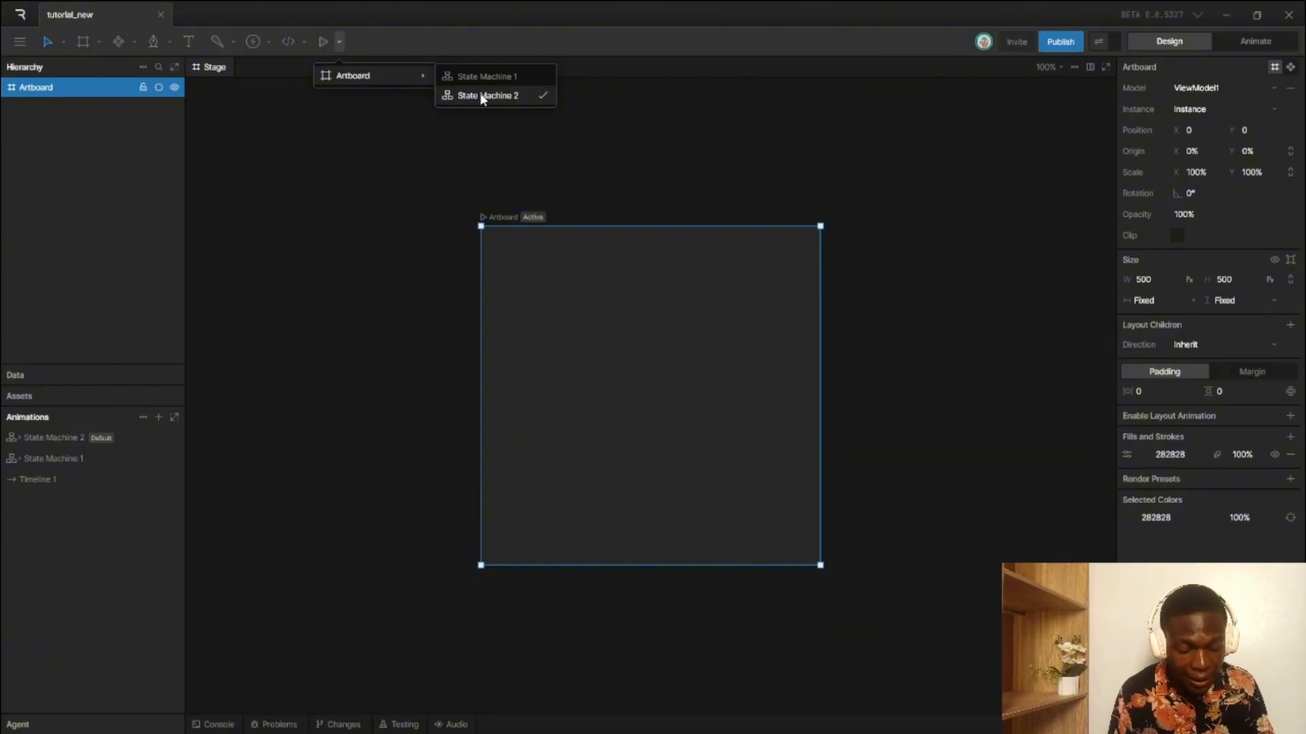
{"action": "left_click", "coordinate": [287, 428]}
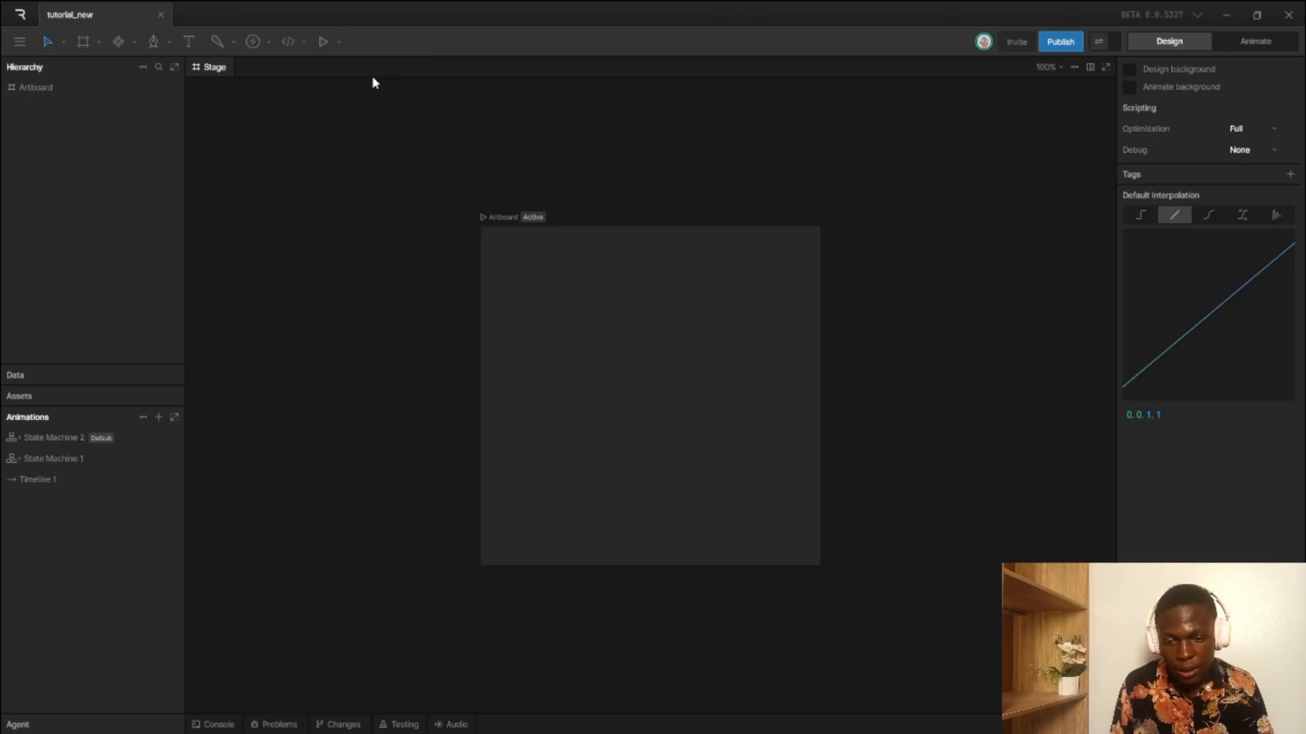
- Switch the artboard's default playback to State Machine 1
{"action": "left_click", "coordinate": [338, 42]}
{"action": "mouse_move", "coordinate": [408, 73]}
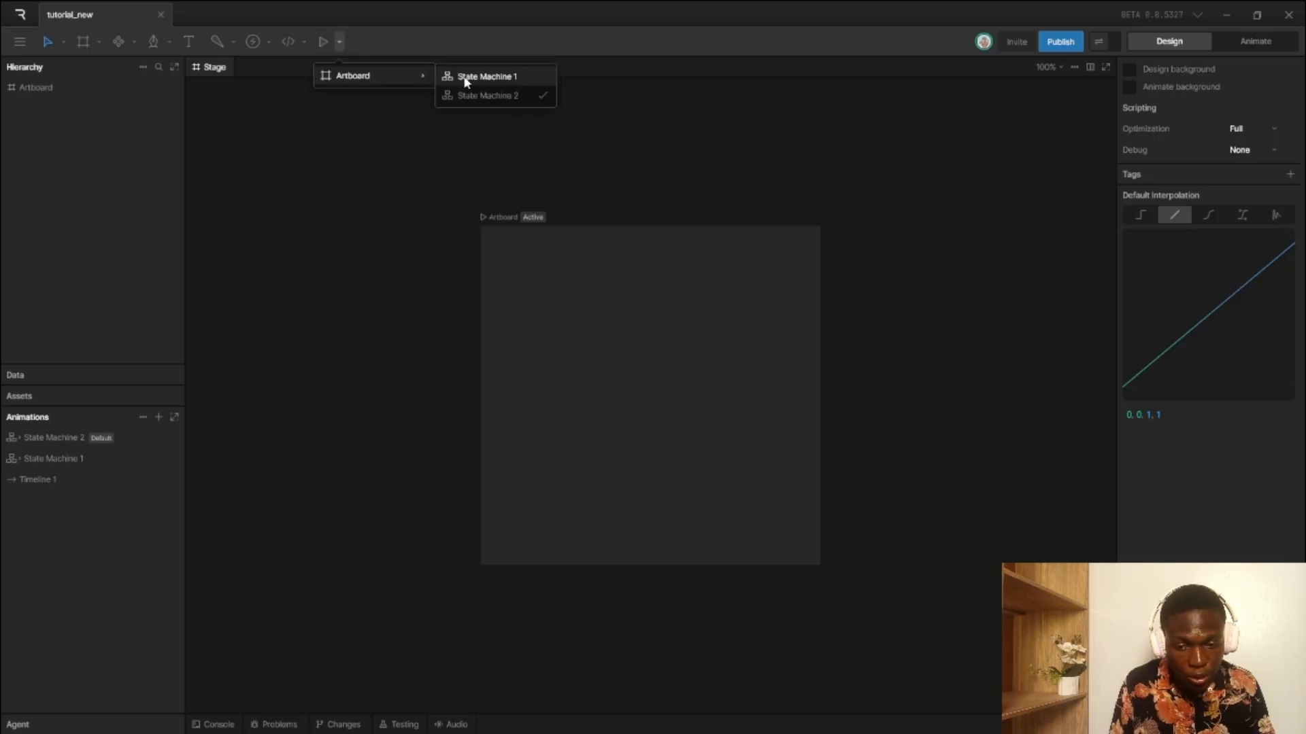
{"action": "left_click", "coordinate": [461, 78]}
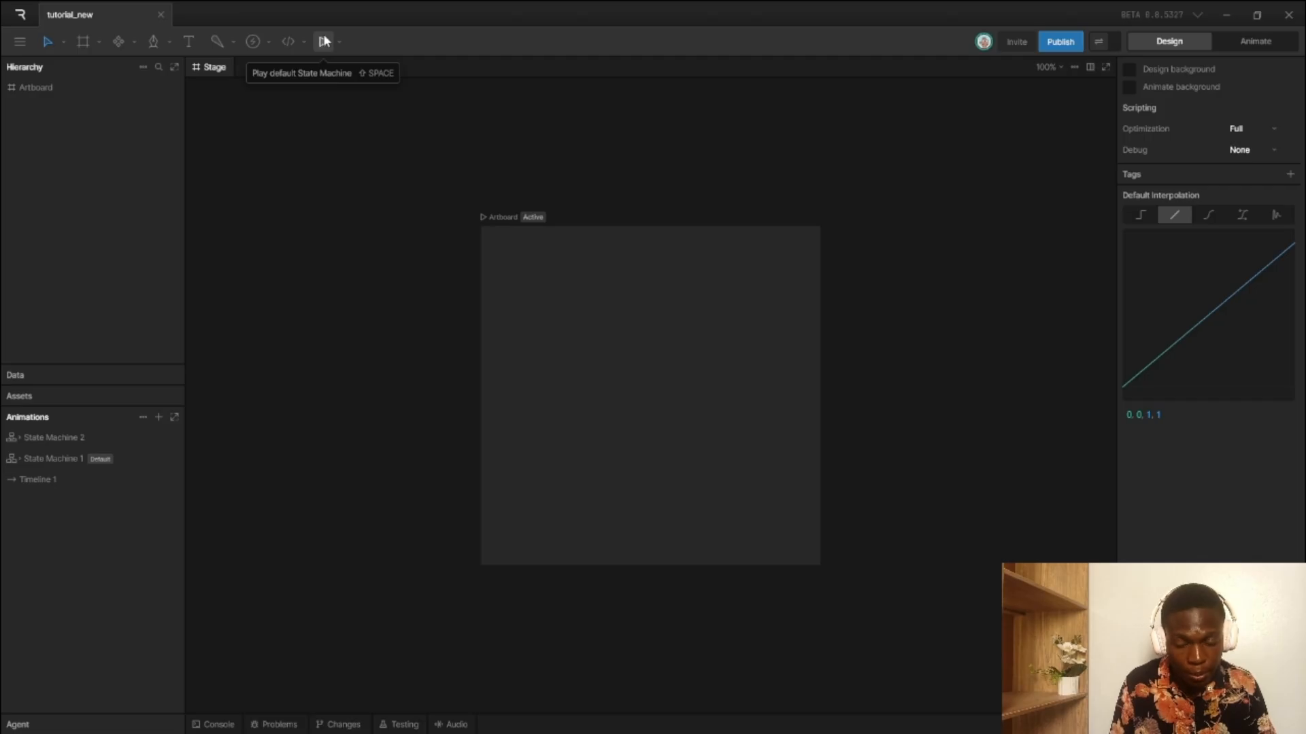
- Open State Machine 2 from the animations list and set it as the default
{"action": "left_click", "coordinate": [70, 438]}
{"action": "right_click", "coordinate": [70, 438]}
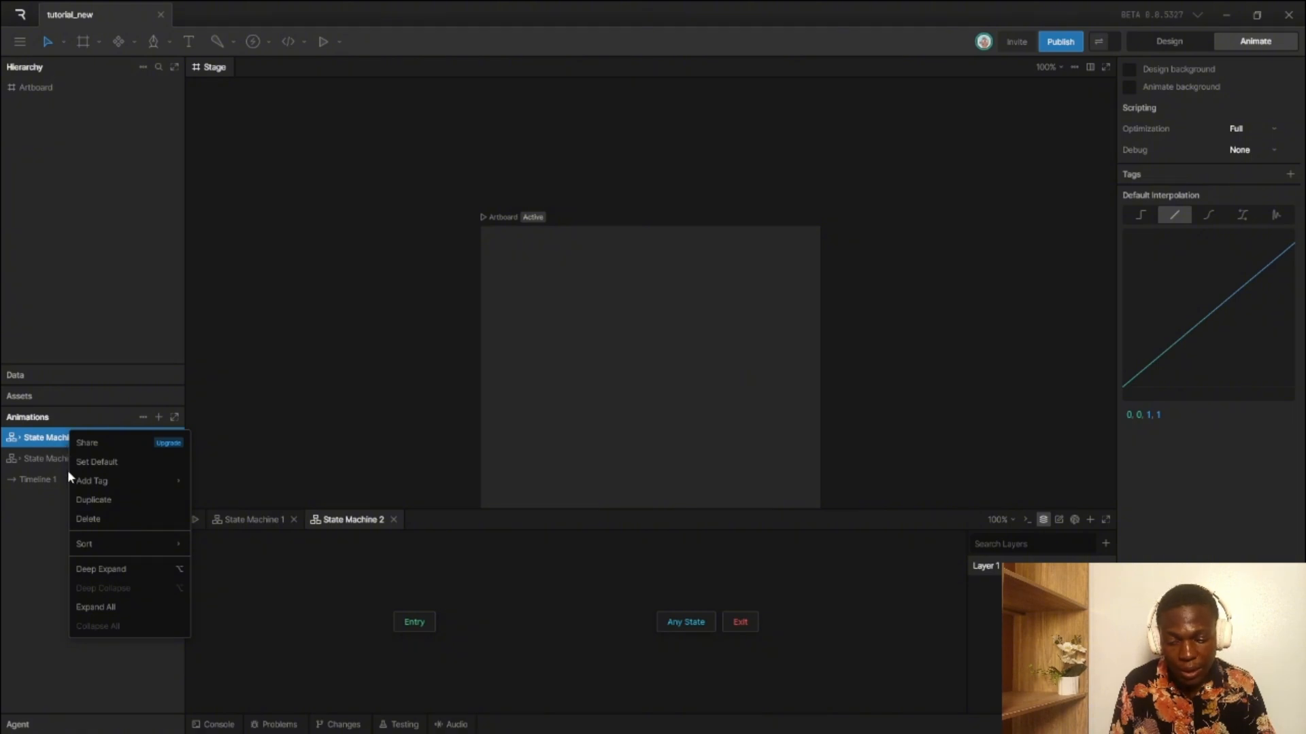
{"action": "left_click", "coordinate": [102, 461]}
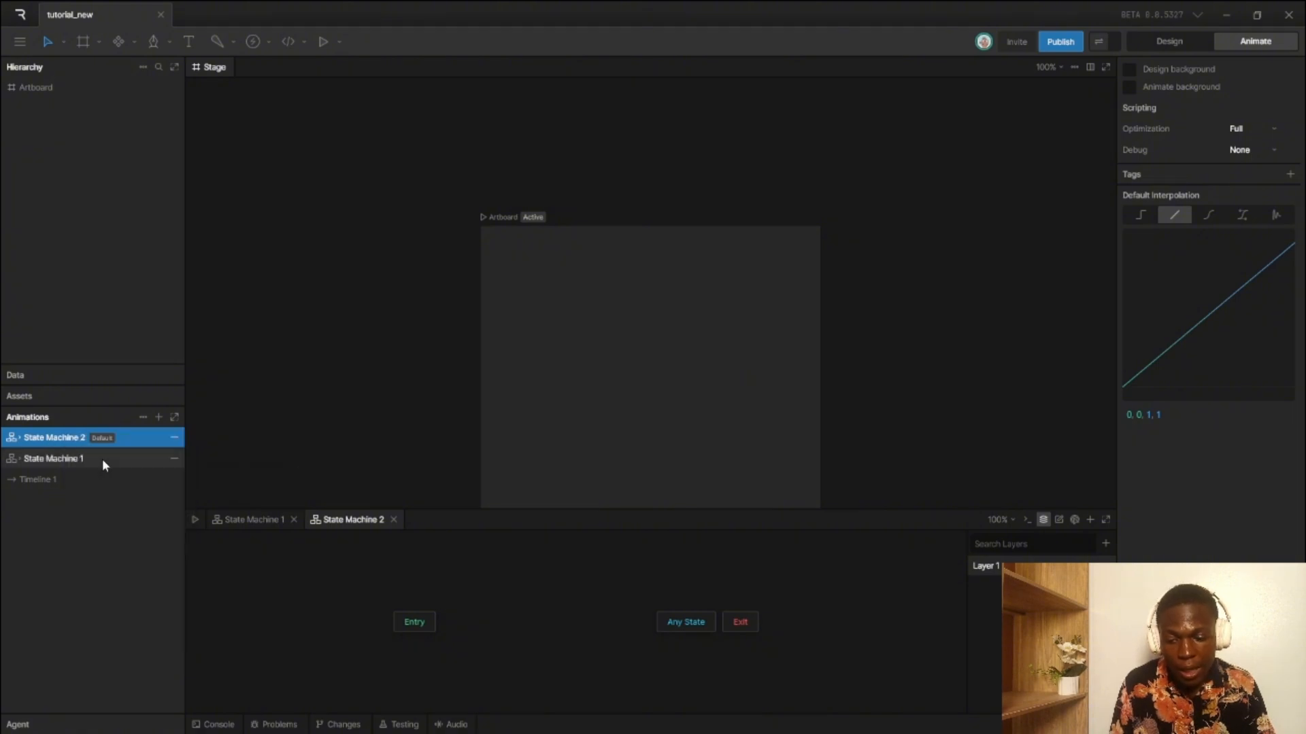
- Play State Machine 2, stop the playback, and open the publishing options for the file
{"action": "left_click", "coordinate": [322, 42]}
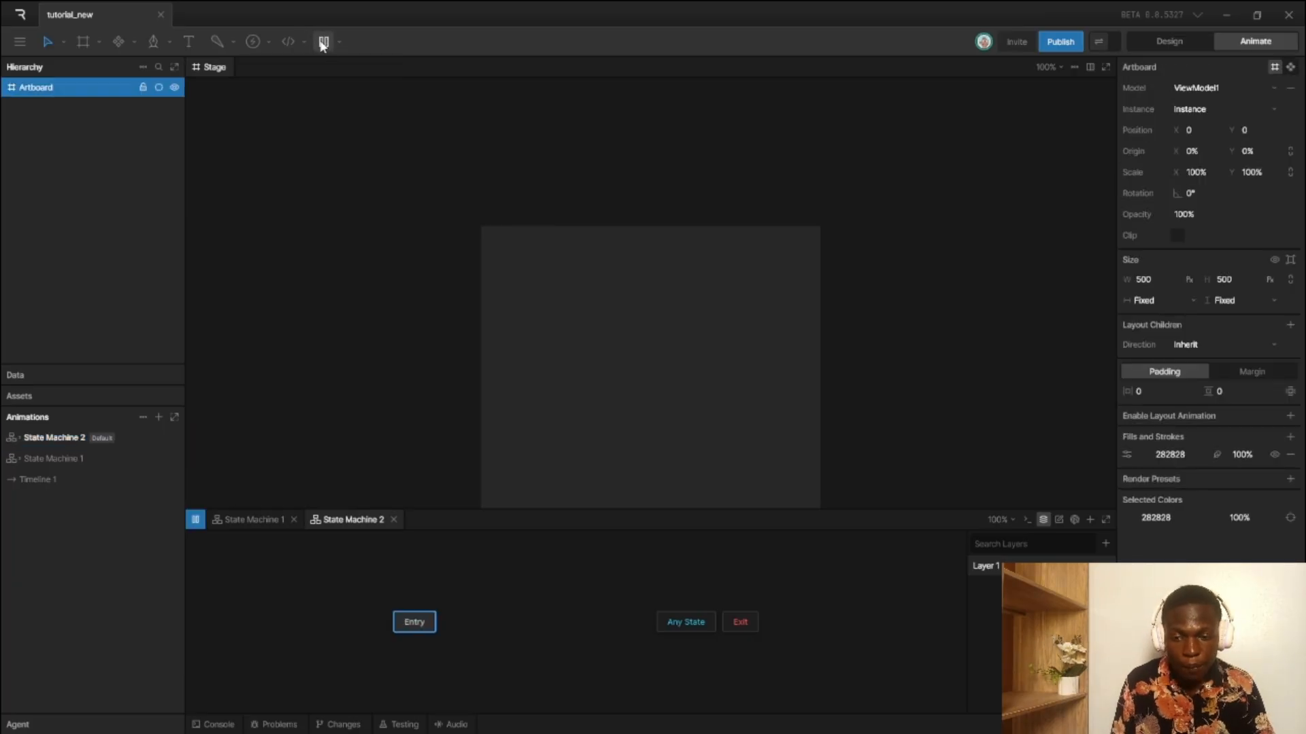
{"action": "left_click", "coordinate": [322, 42]}
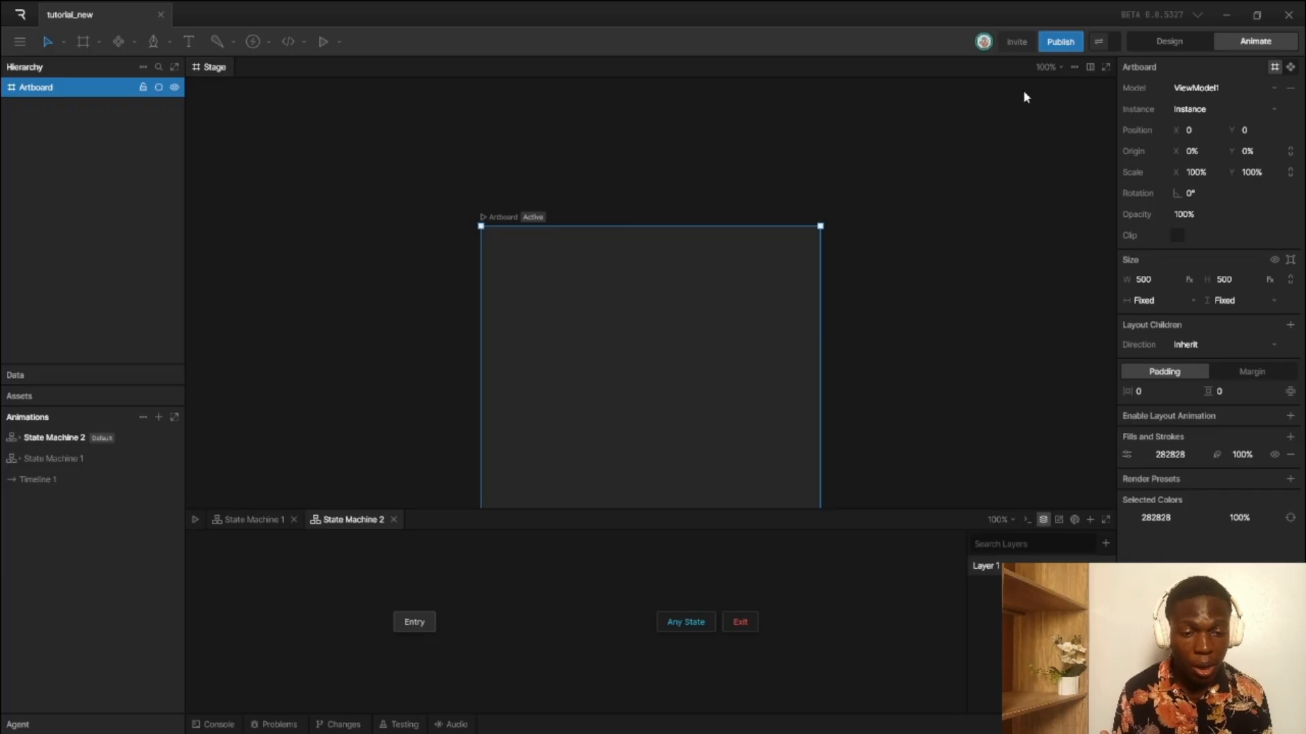
{"action": "left_click", "coordinate": [1068, 41]}
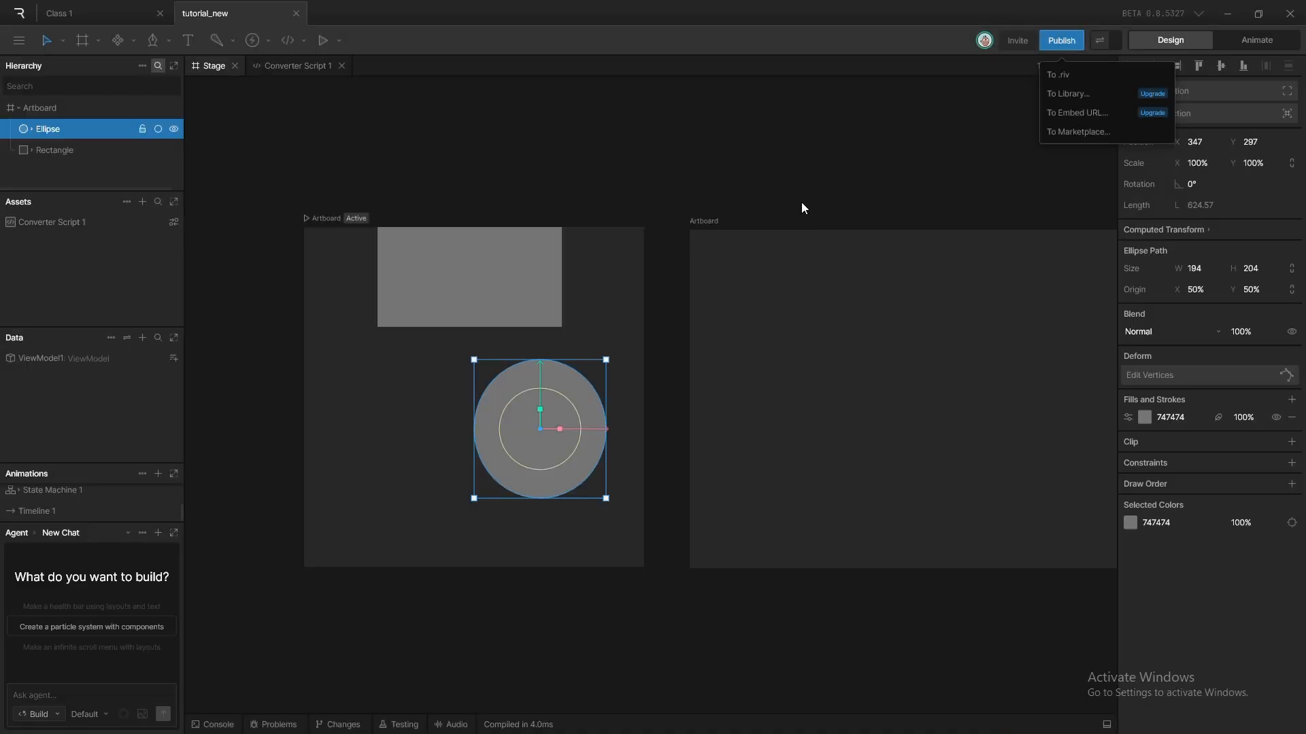
- Turn the preview of bound values on and back off
{"action": "left_click", "coordinate": [1104, 42]}
{"action": "left_click", "coordinate": [1108, 39]}
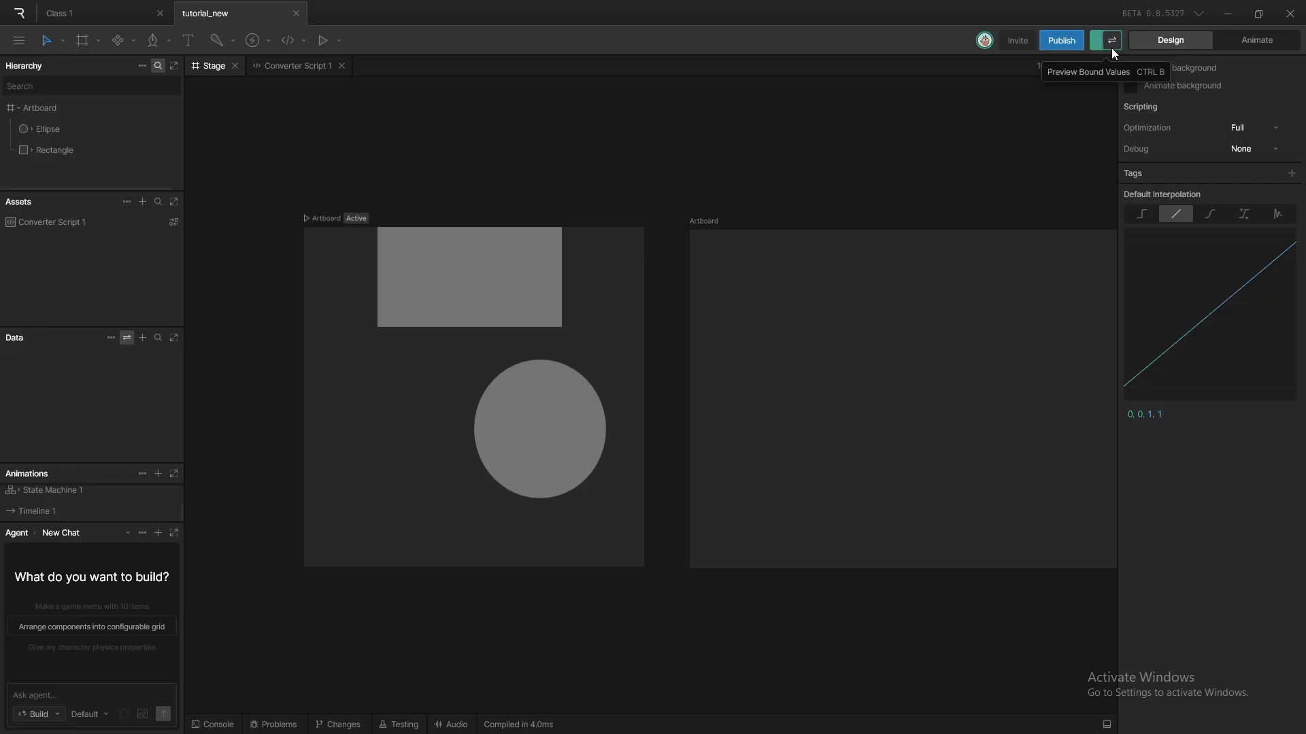
{"action": "left_click", "coordinate": [1112, 46]}
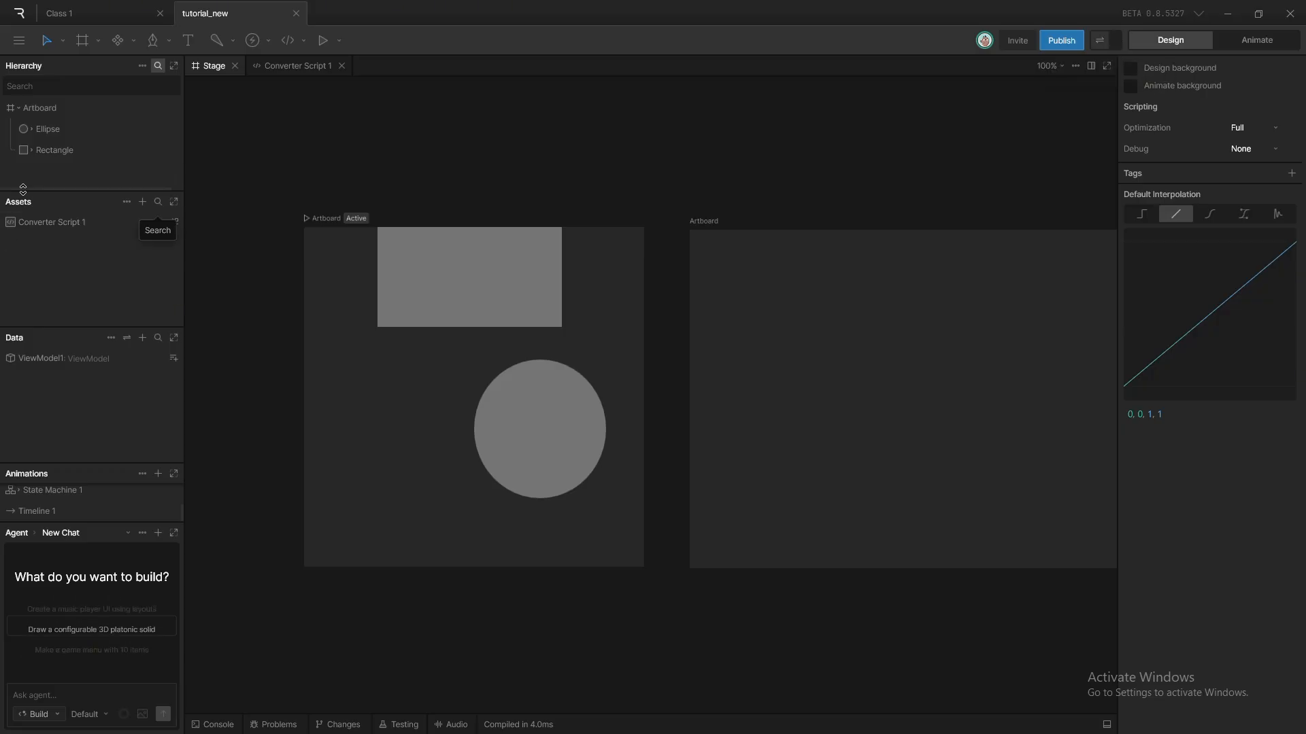
- Add a Number property to ViewModel1 and rename it scale
{"action": "left_click", "coordinate": [75, 135]}
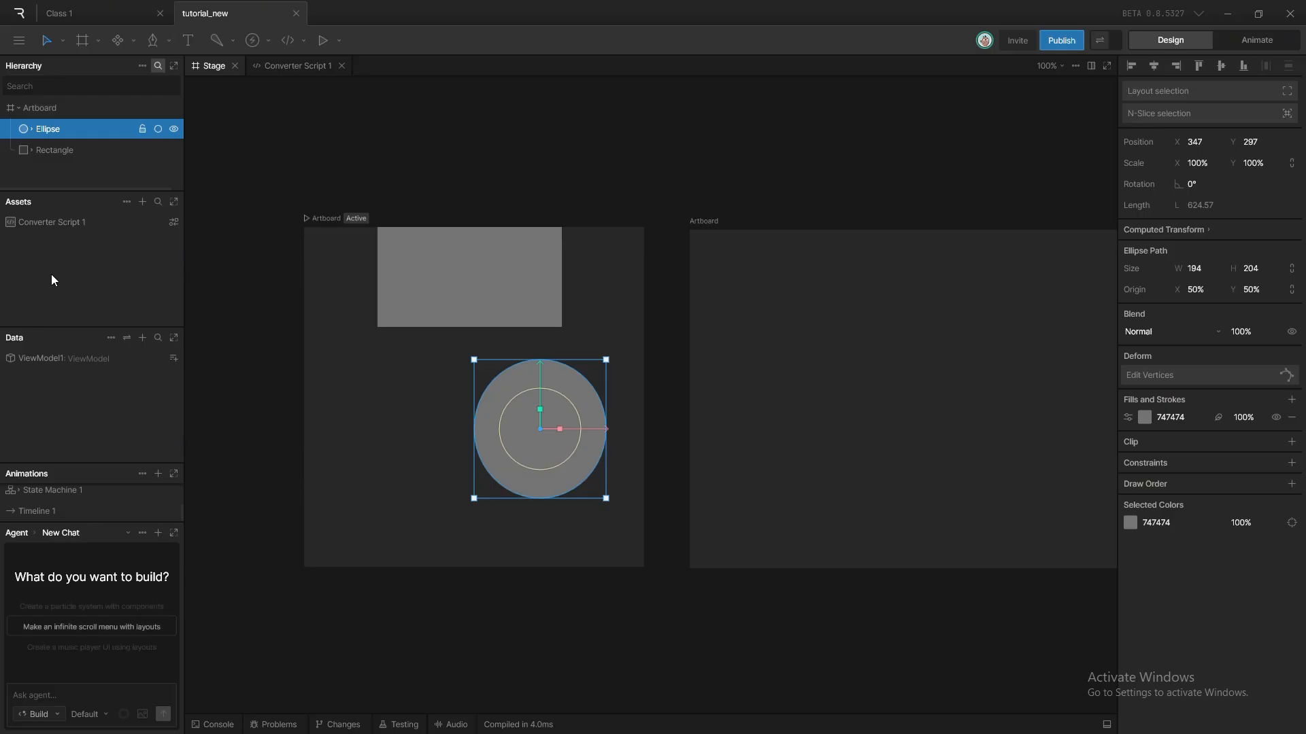
{"action": "left_click", "coordinate": [173, 358]}
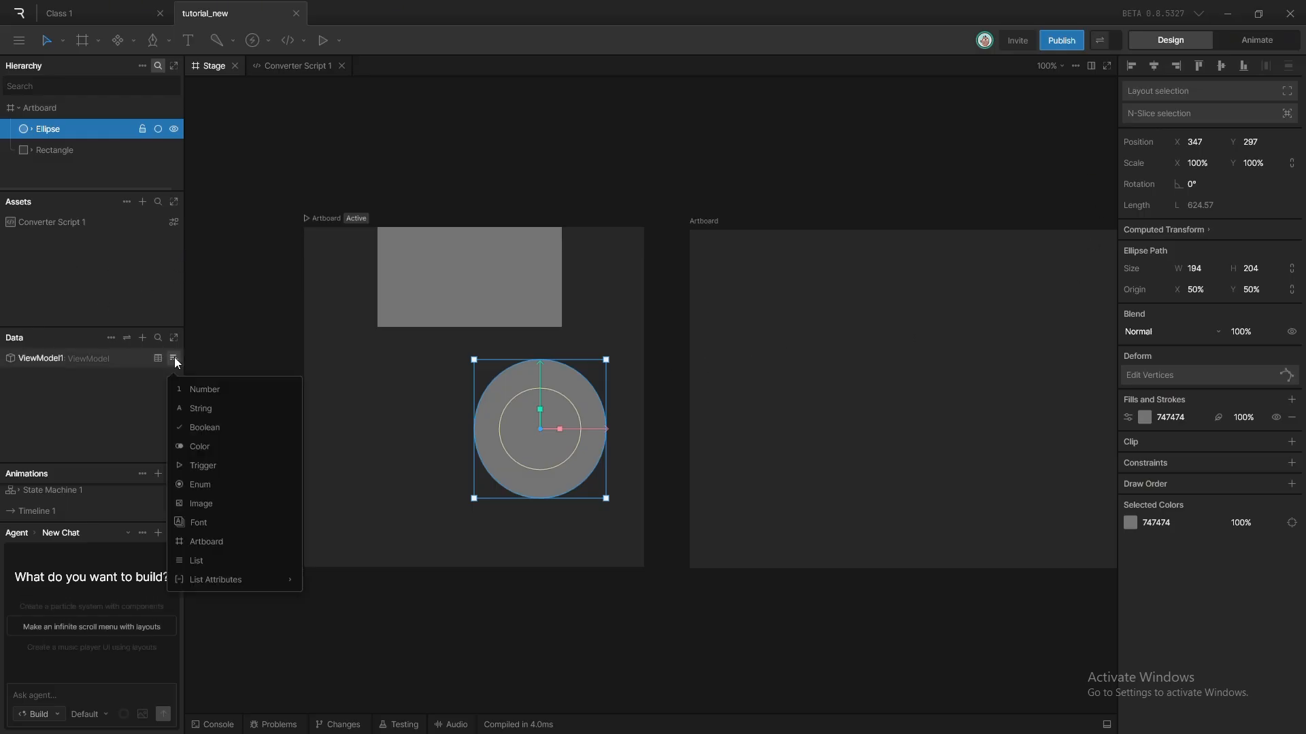
{"action": "left_click", "coordinate": [212, 393]}
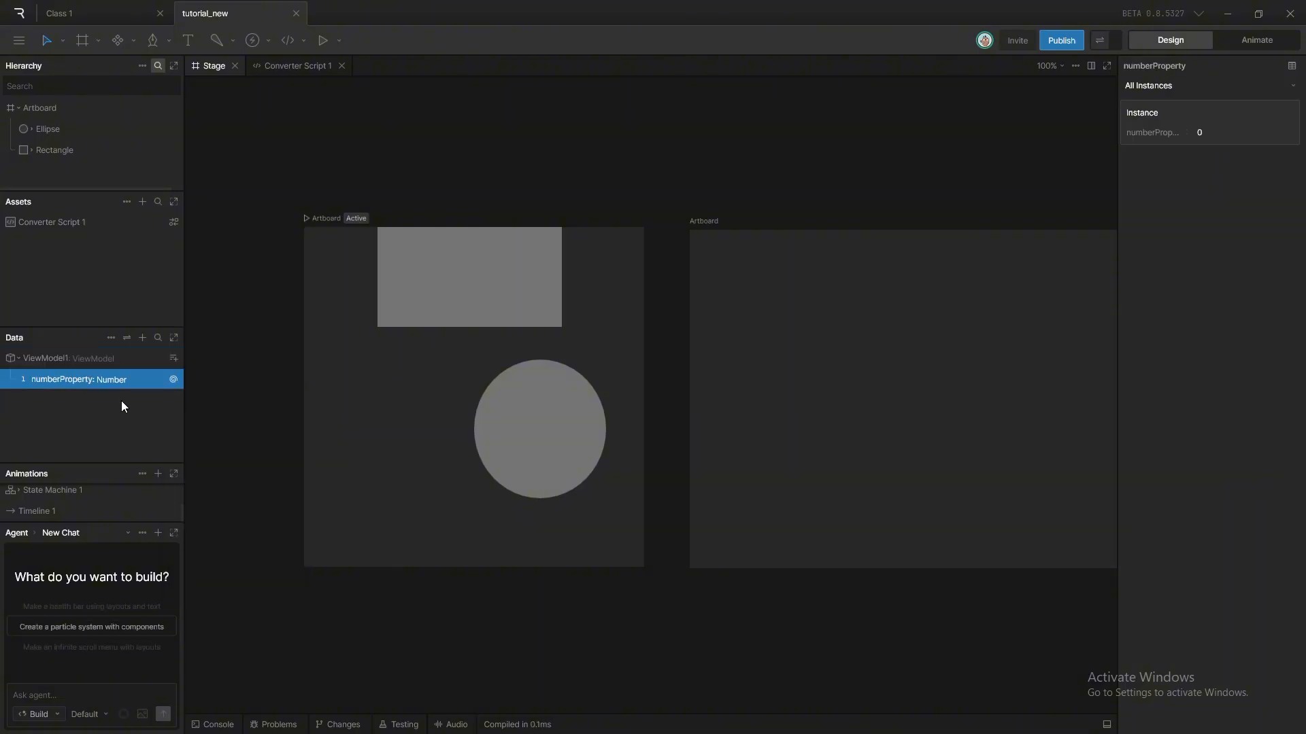
{"action": "double_click", "coordinate": [89, 385]}
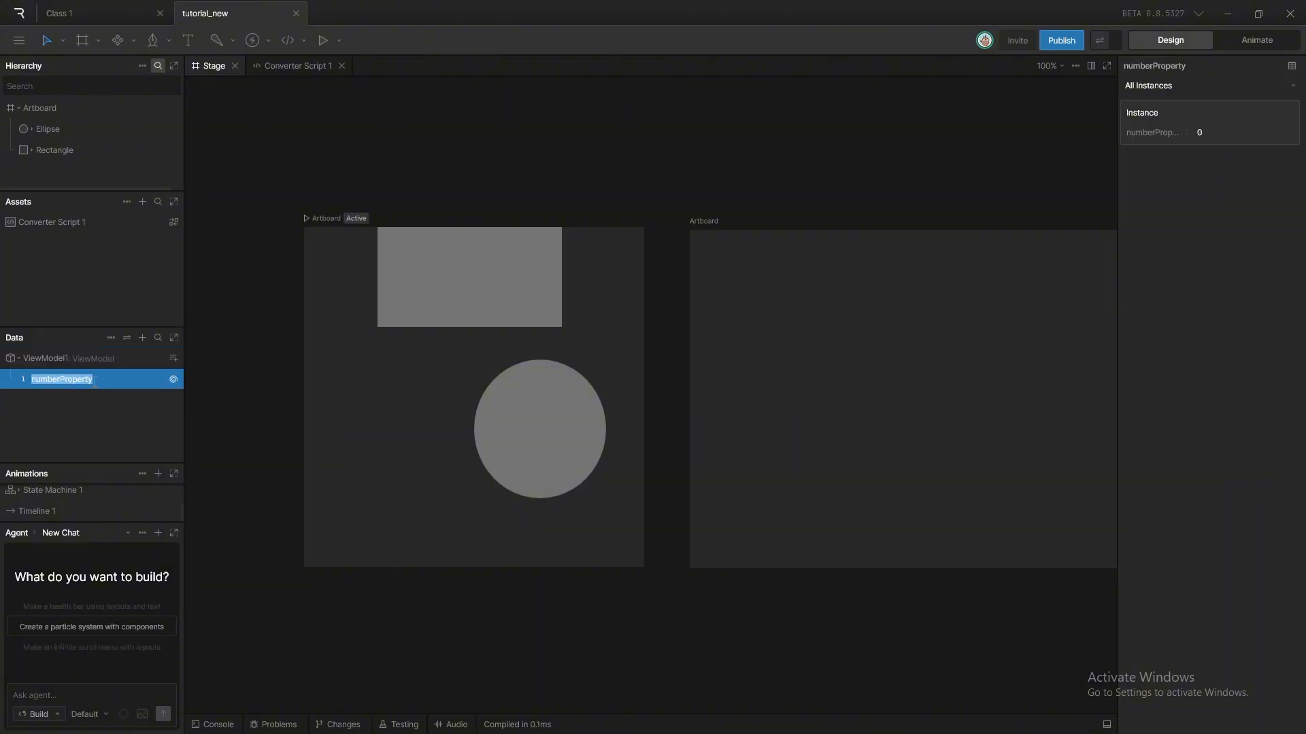
{"action": "type", "text": "scale"}
{"action": "key", "text": "Return"}
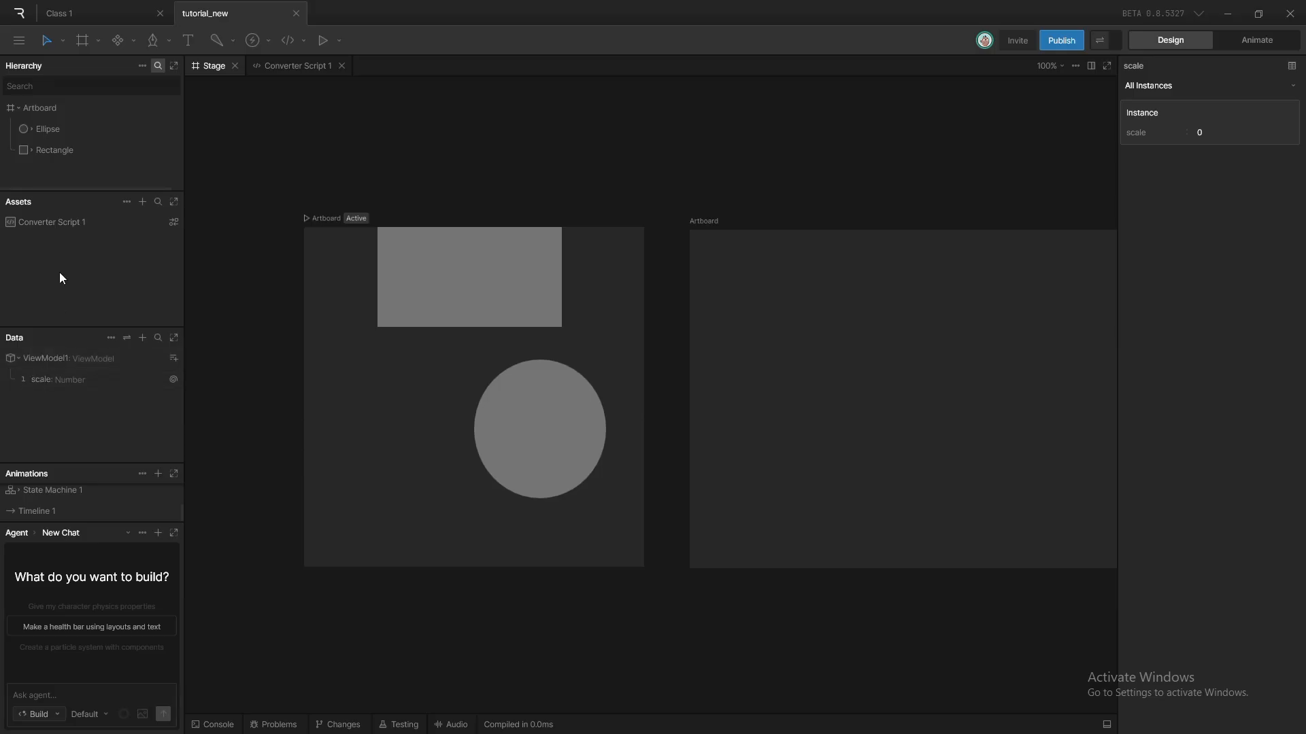
- Data-bind the ellipse's X scale to the view model's scale property, and deselect the ellipse
{"action": "left_click", "coordinate": [60, 134]}
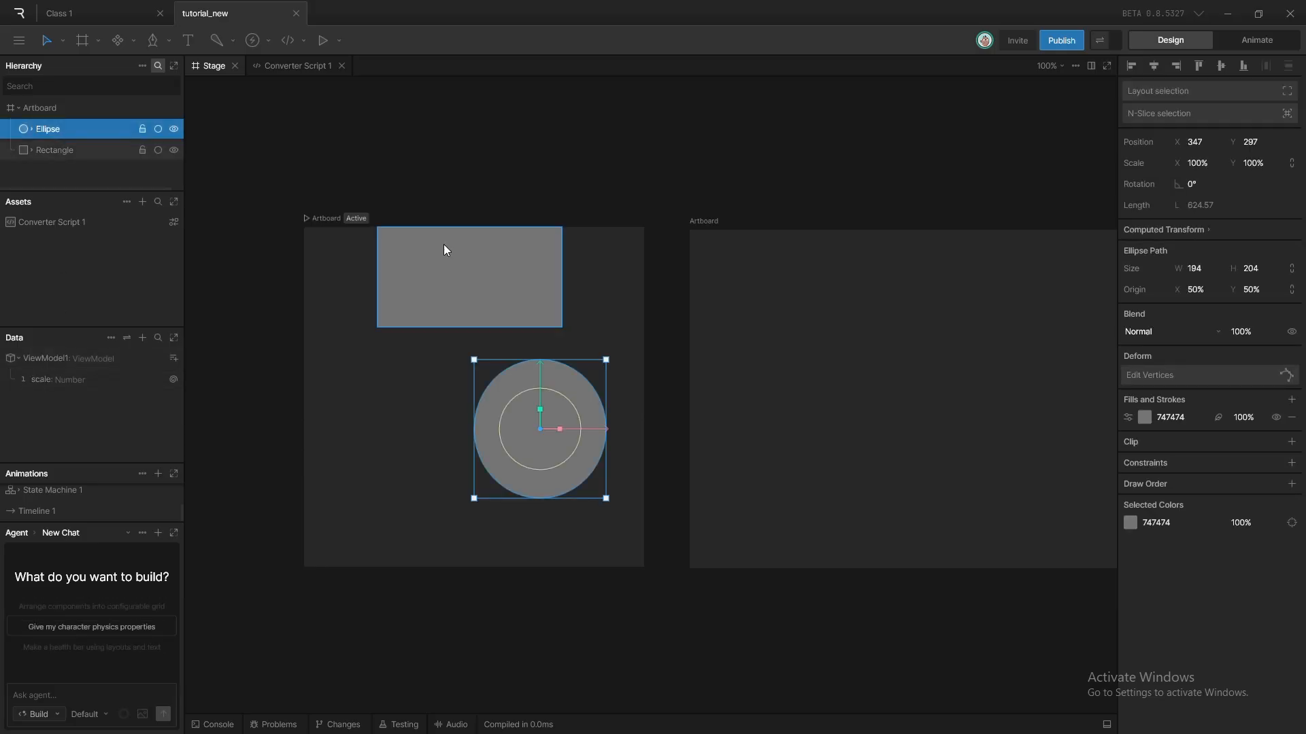
{"action": "right_click", "coordinate": [1203, 167]}
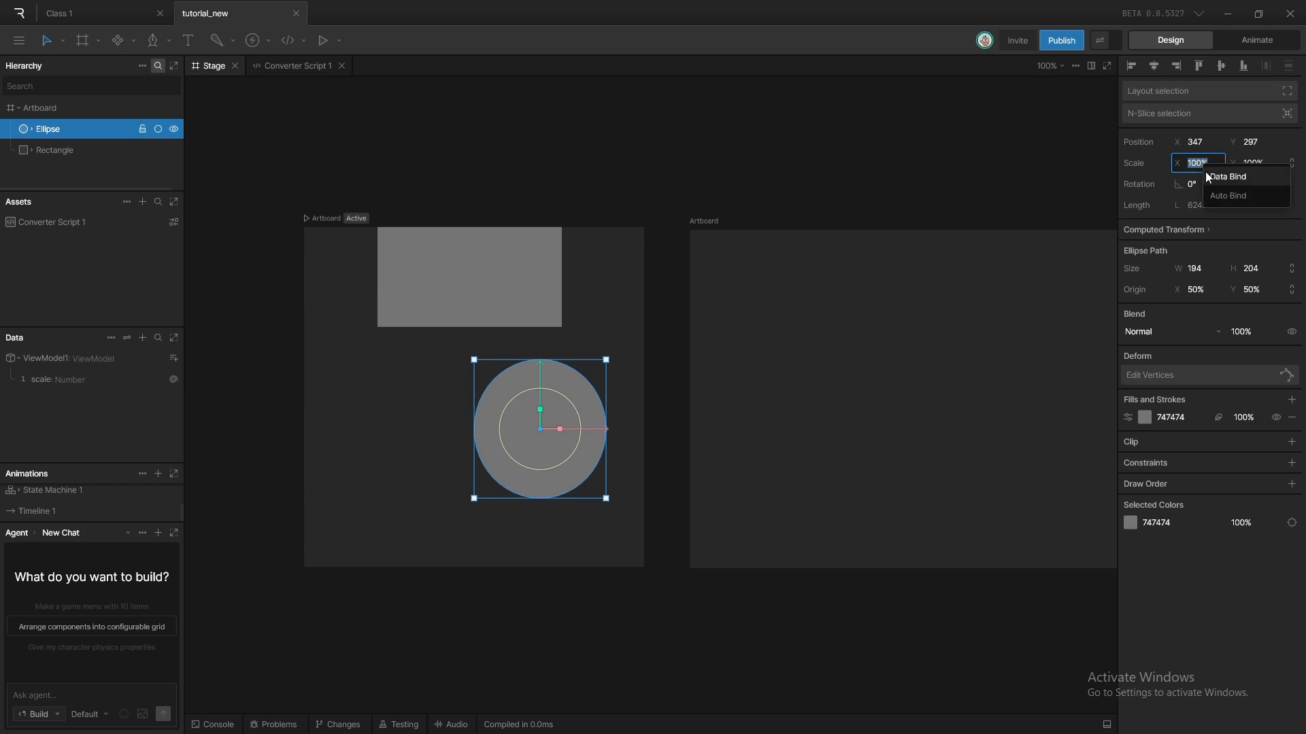
{"action": "left_click", "coordinate": [1226, 176]}
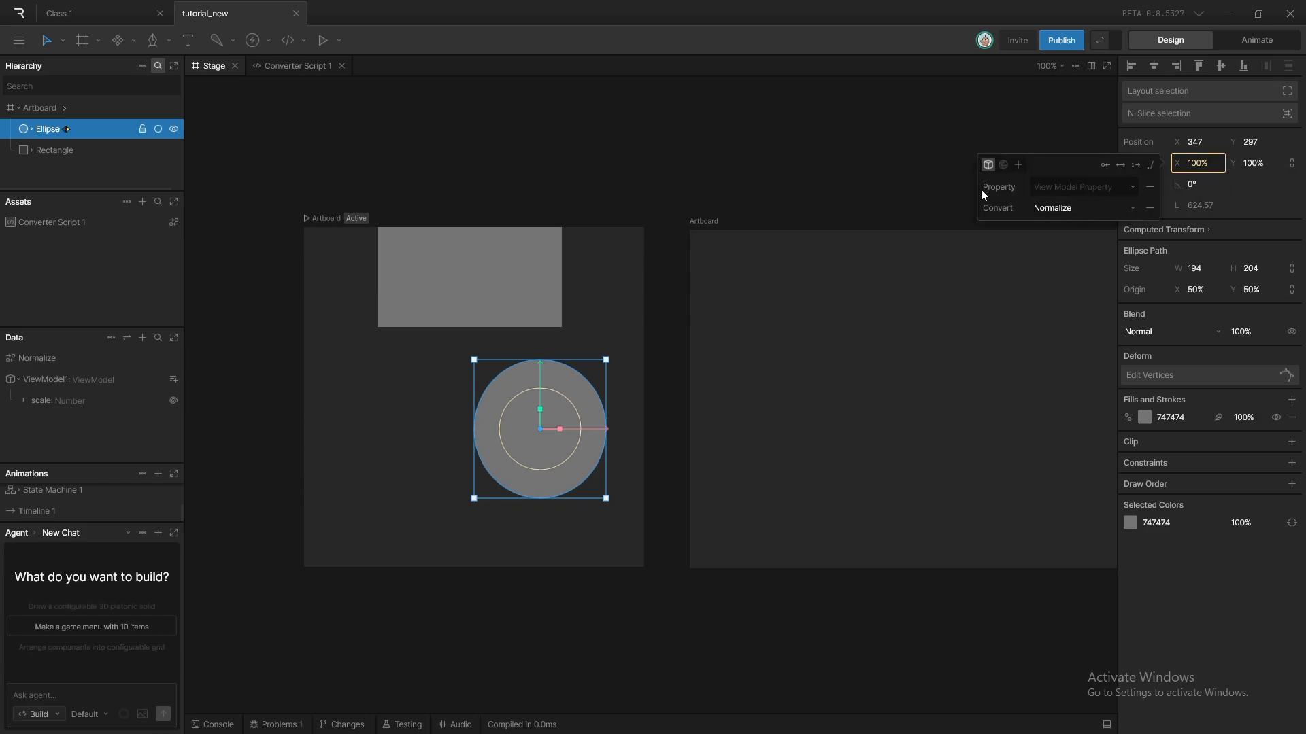
{"action": "left_click", "coordinate": [1036, 191]}
{"action": "left_click", "coordinate": [1083, 229]}
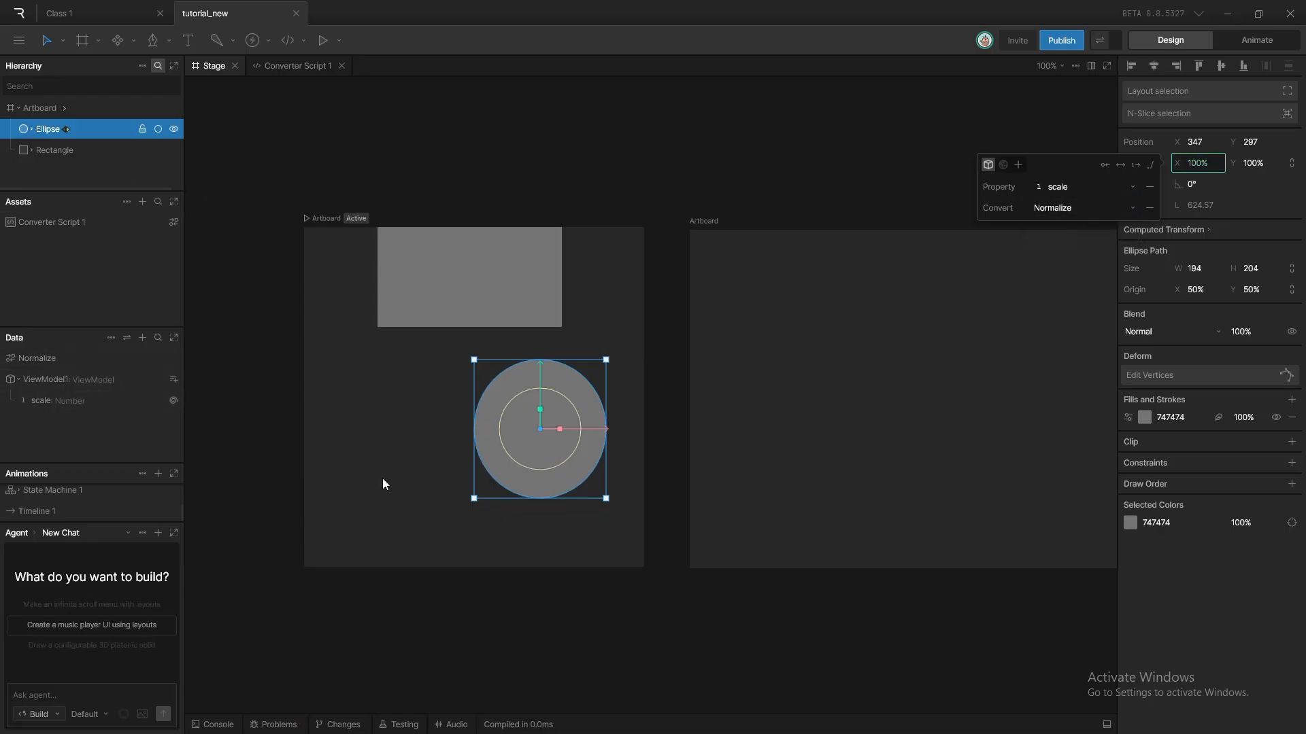
{"action": "left_click", "coordinate": [404, 493]}
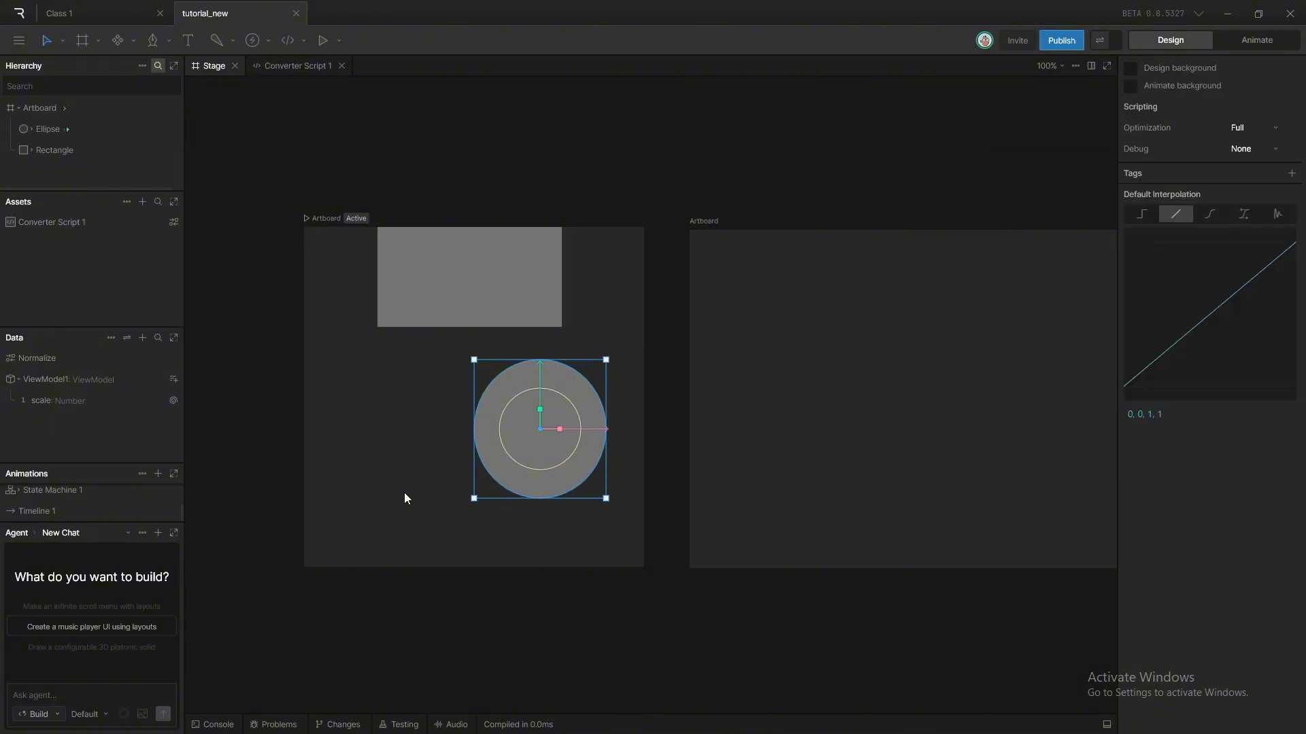
- Set the scale property's instance value to 43 and check the ellipse on the artboard
{"action": "left_click", "coordinate": [94, 400]}
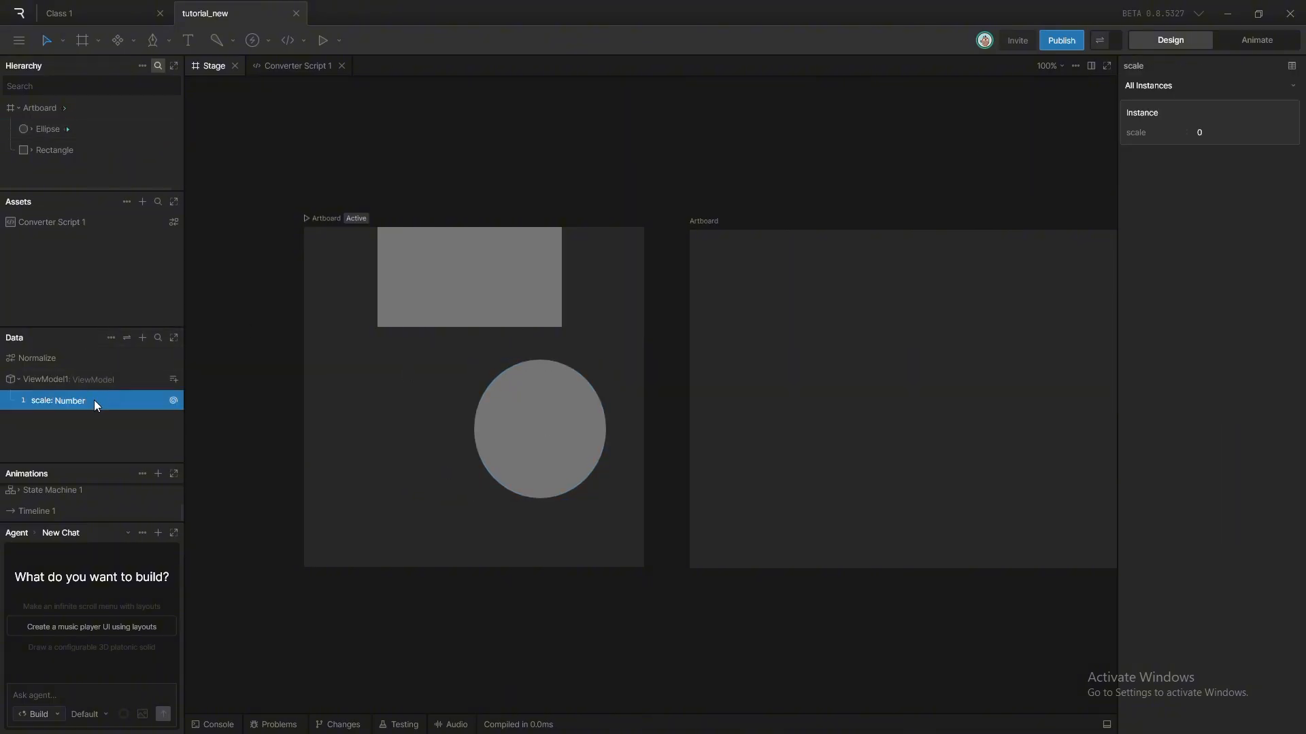
{"action": "left_click", "coordinate": [1210, 132]}
{"action": "type", "text": "43"}
{"action": "left_click", "coordinate": [533, 418]}
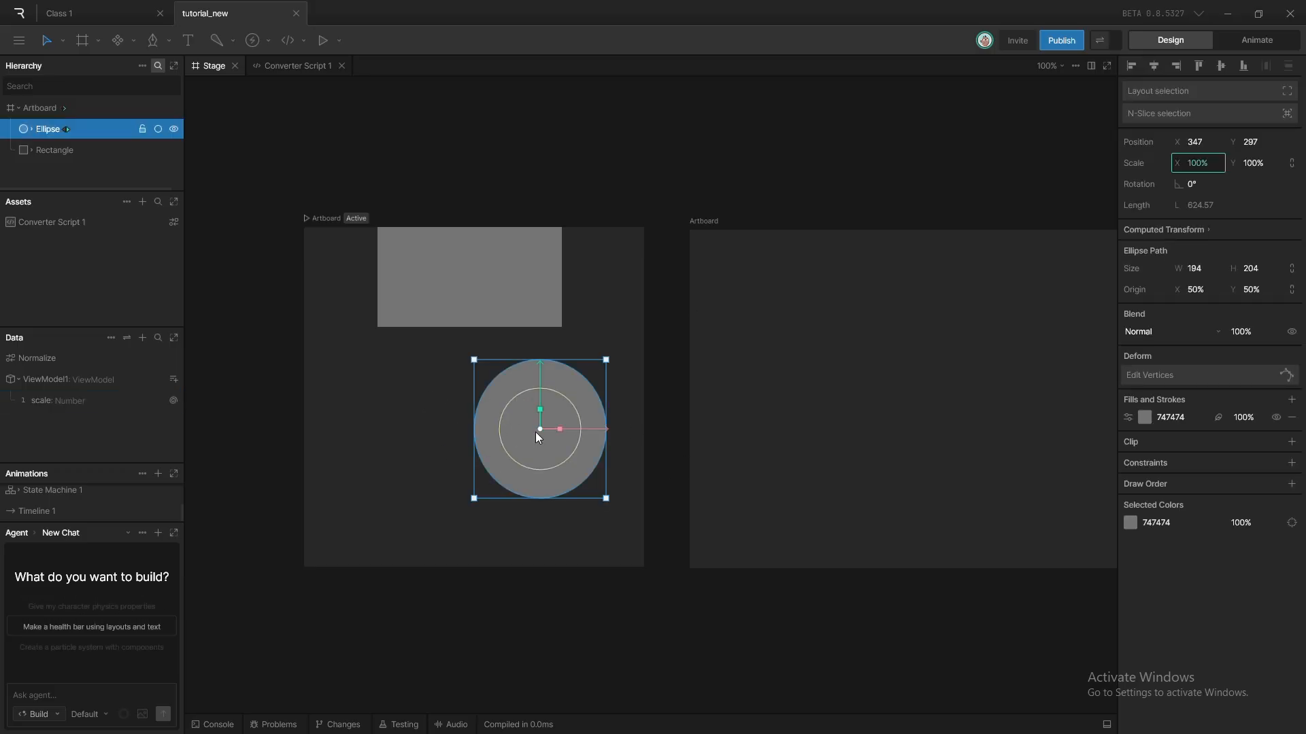
{"action": "left_click", "coordinate": [448, 436]}
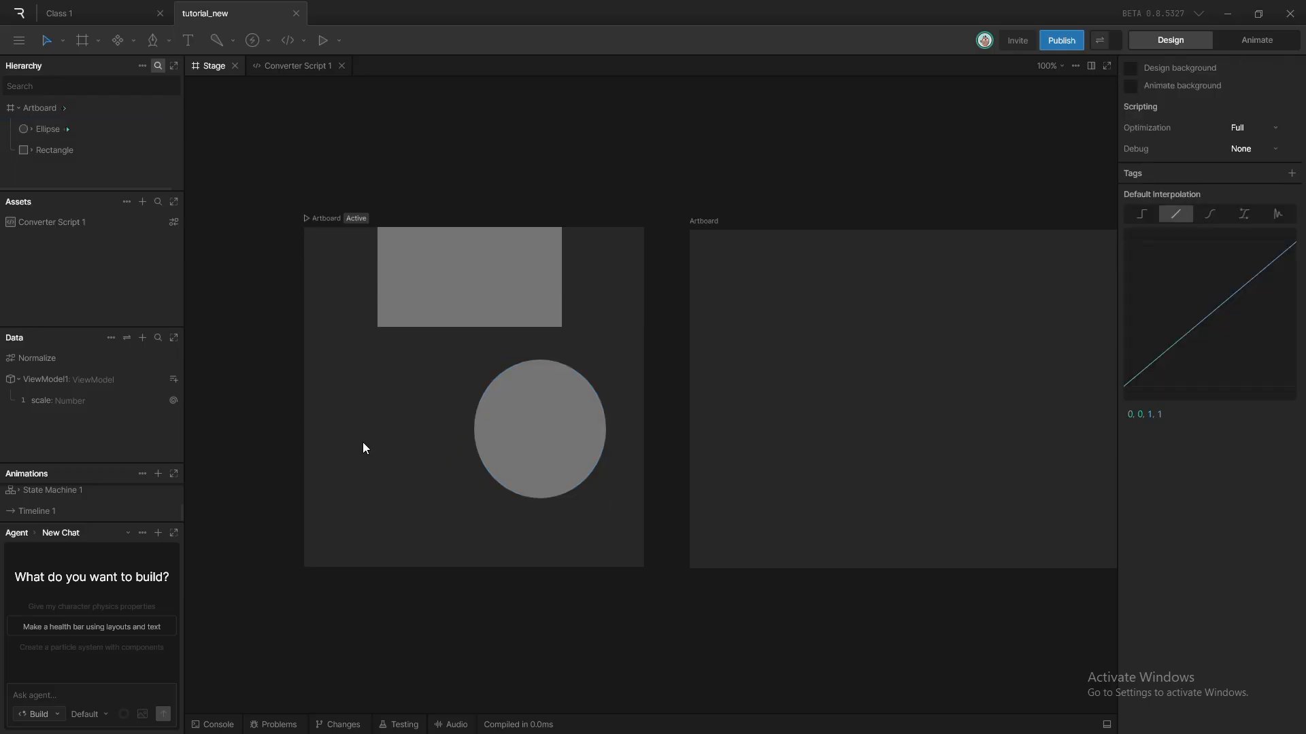
- Set the scale property's instance value to 38
{"action": "left_click", "coordinate": [65, 405]}
{"action": "left_click", "coordinate": [1203, 134]}
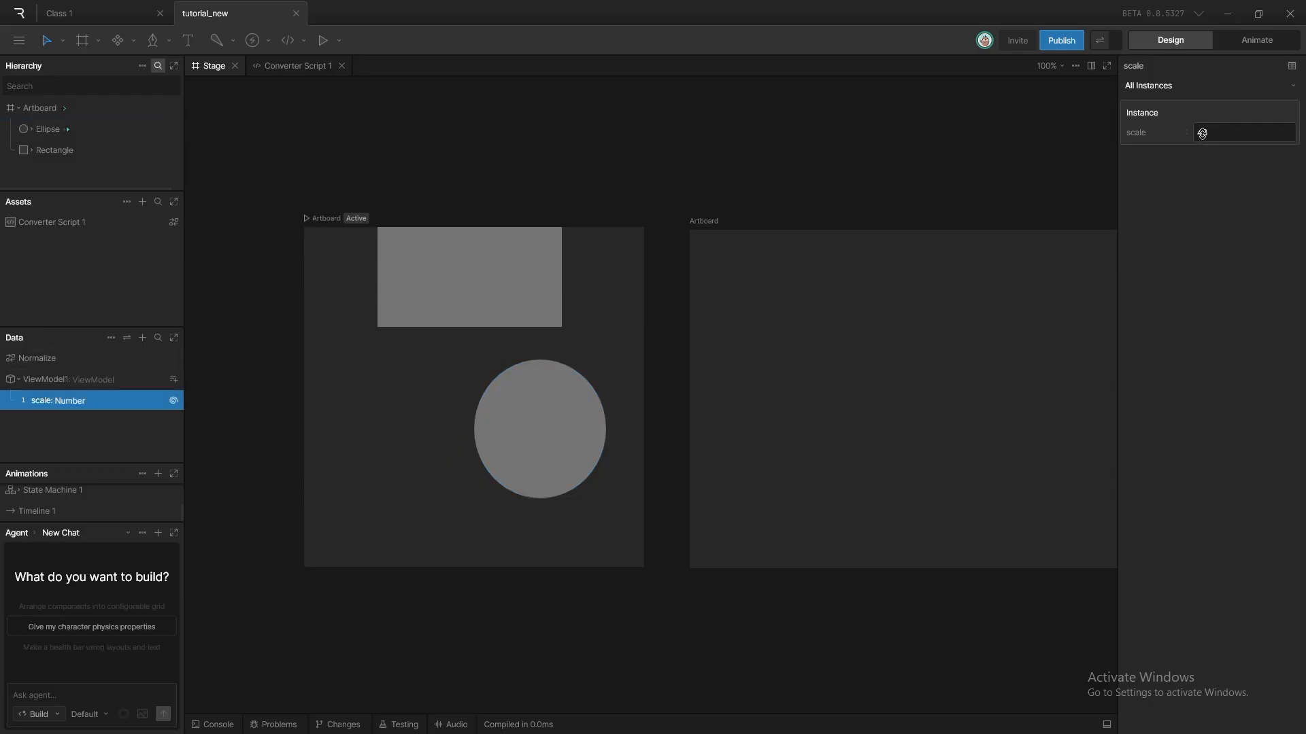
{"action": "type", "text": "53"}
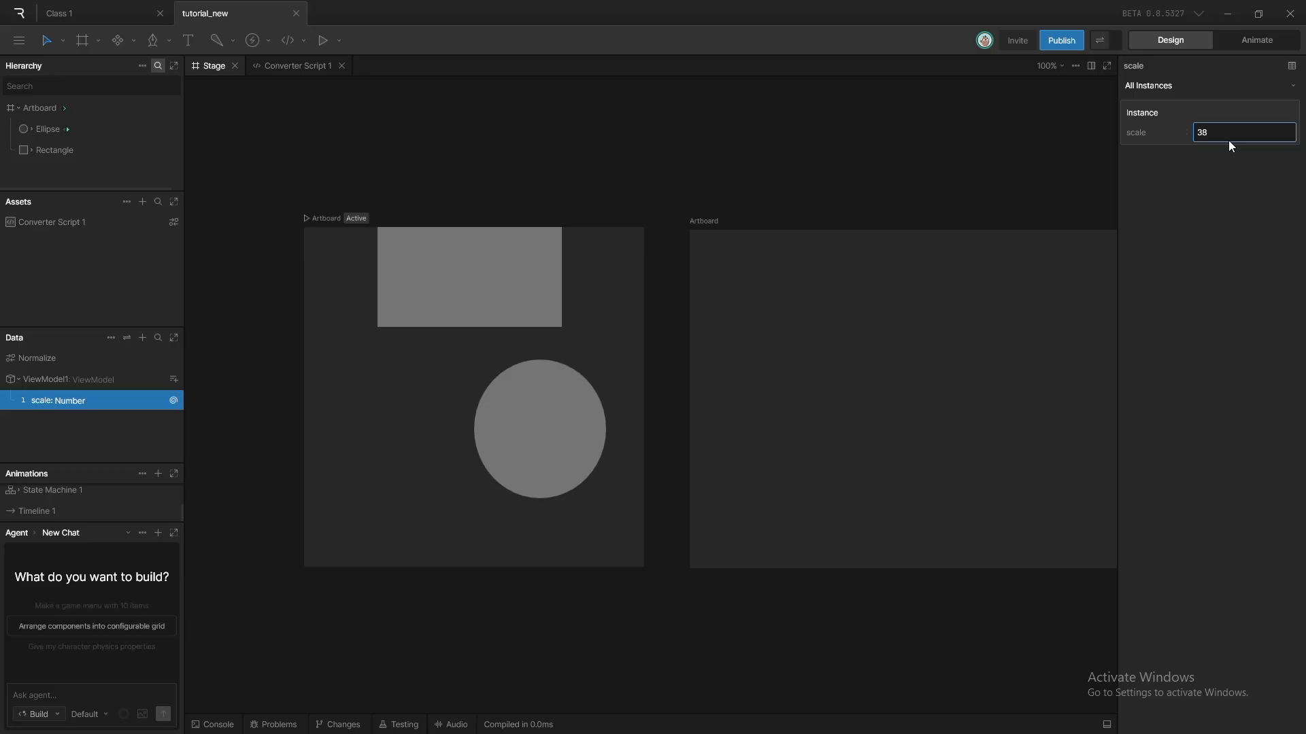
{"action": "key", "text": "Return"}
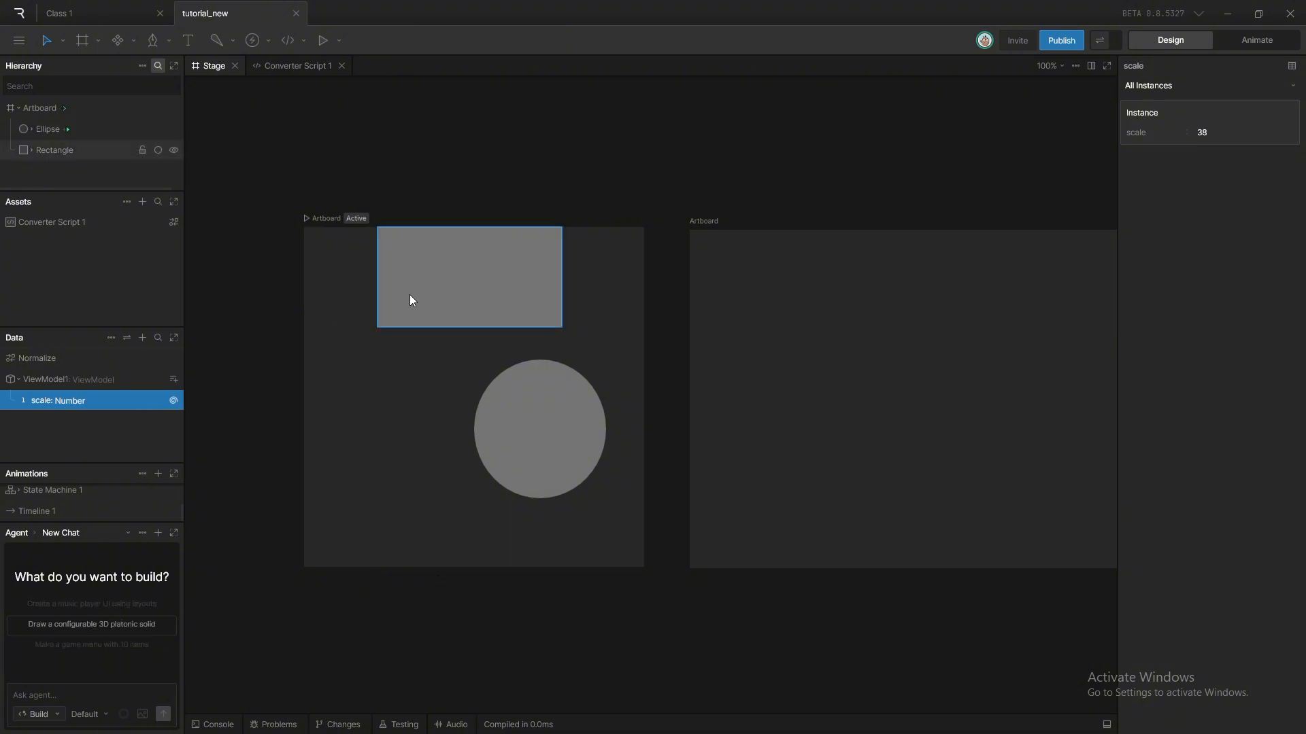
- Switch to animate mode, select the ellipse and play State Machine 1
{"action": "left_click", "coordinate": [1224, 42]}
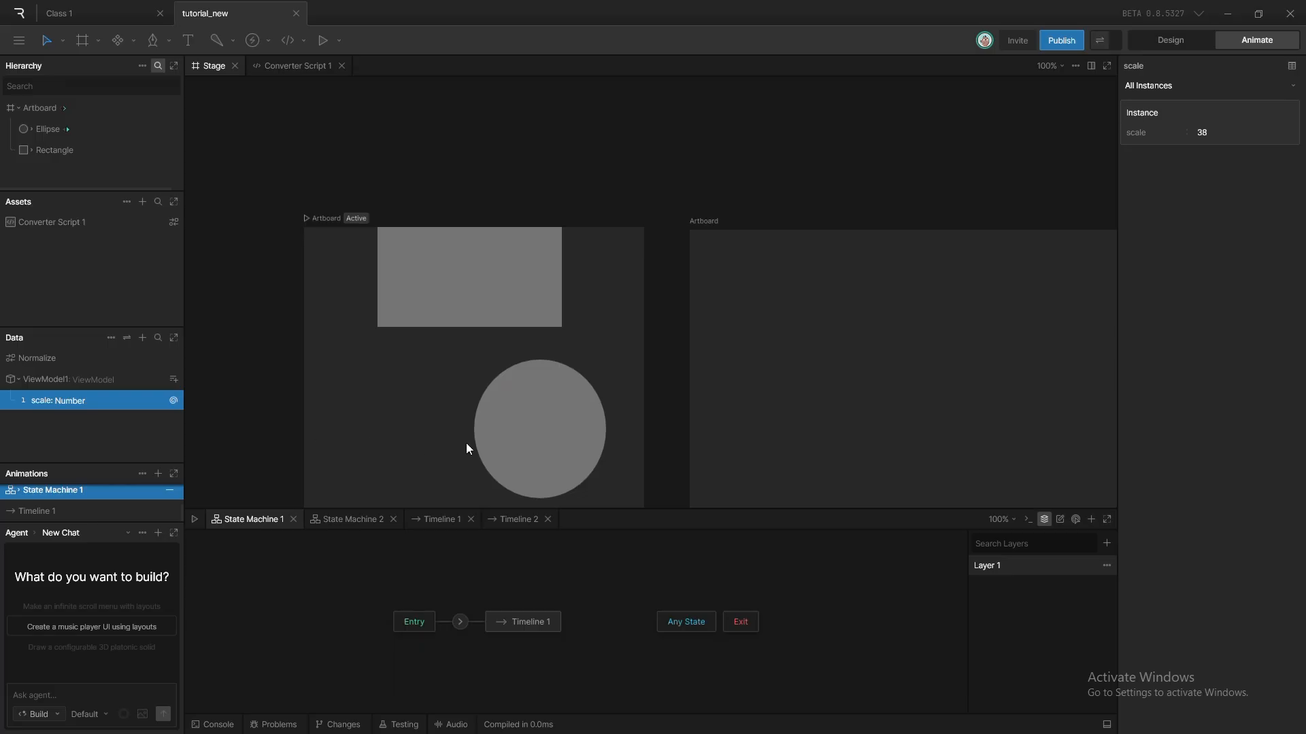
{"action": "left_click", "coordinate": [525, 434]}
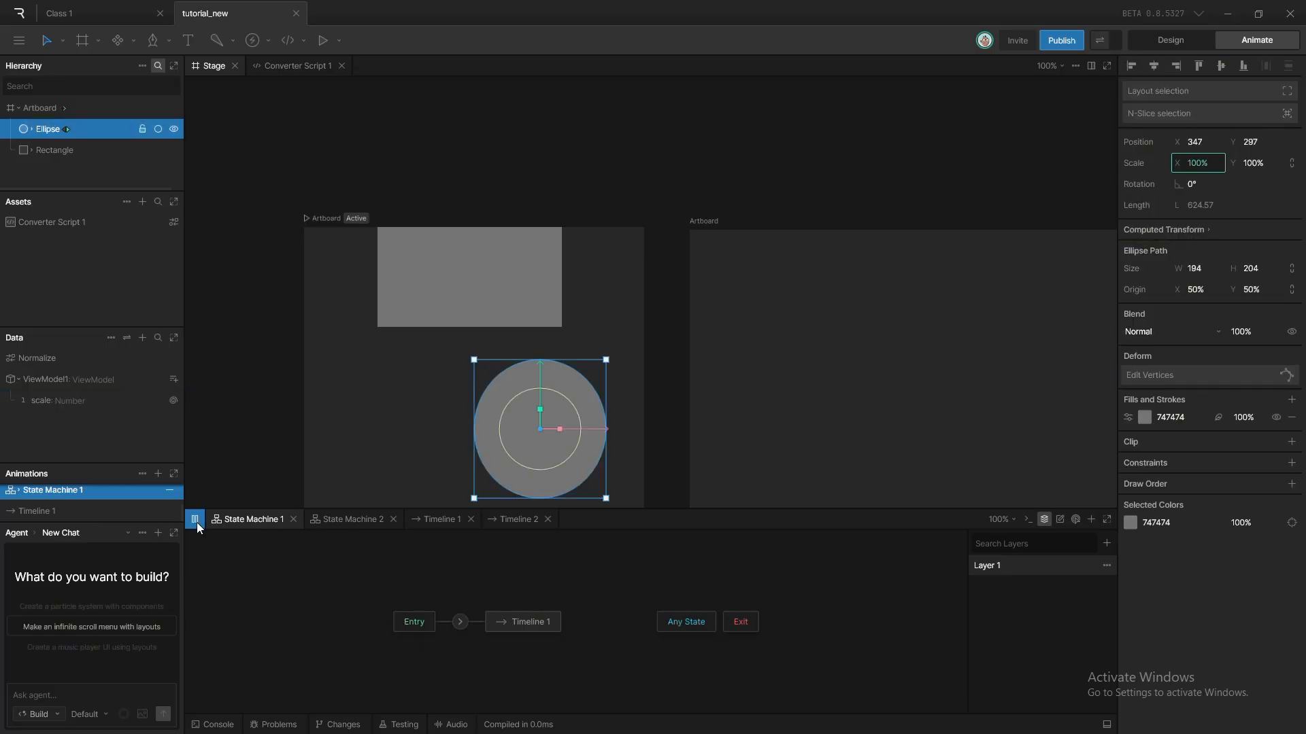
{"action": "left_click", "coordinate": [195, 520]}
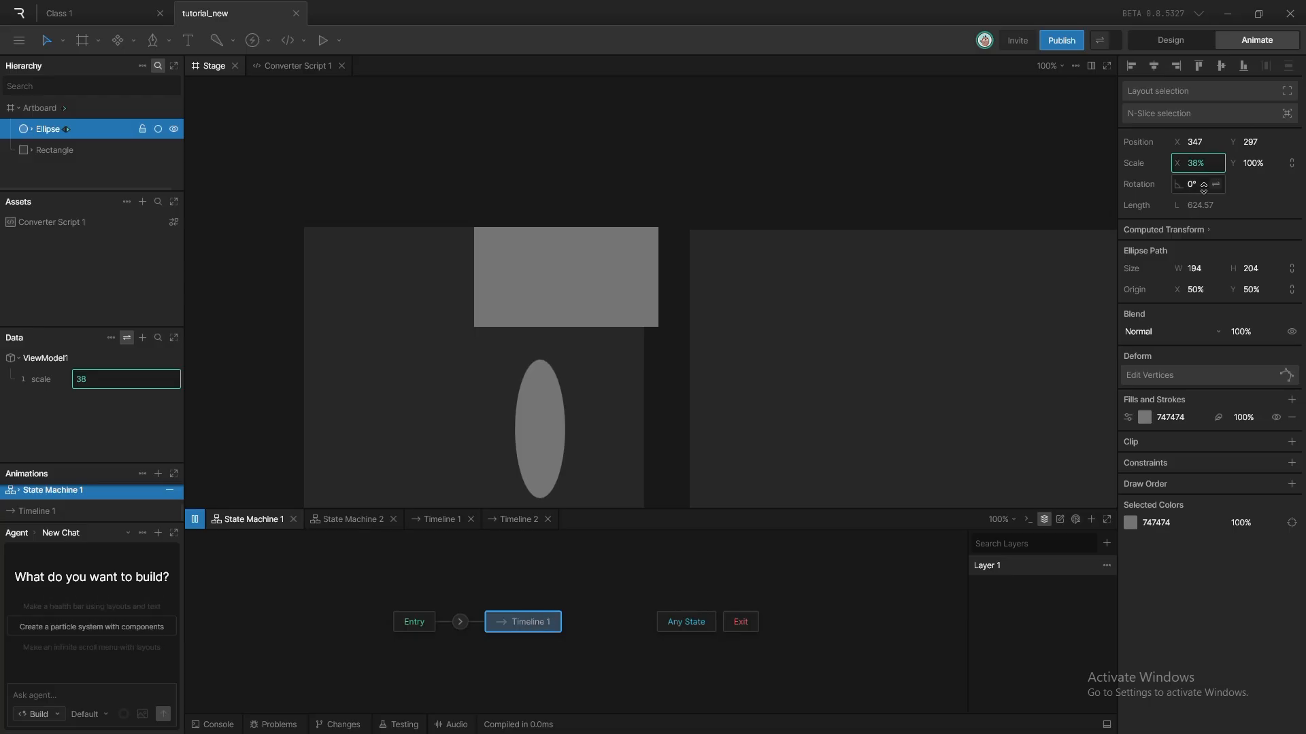
- During playback, rotate the ellipse to 39° and raise ViewModel1's scale value to 63, ending with playback stopped
{"action": "left_click_drag", "start_coordinate": [1204, 188], "coordinate": [1227, 193]}
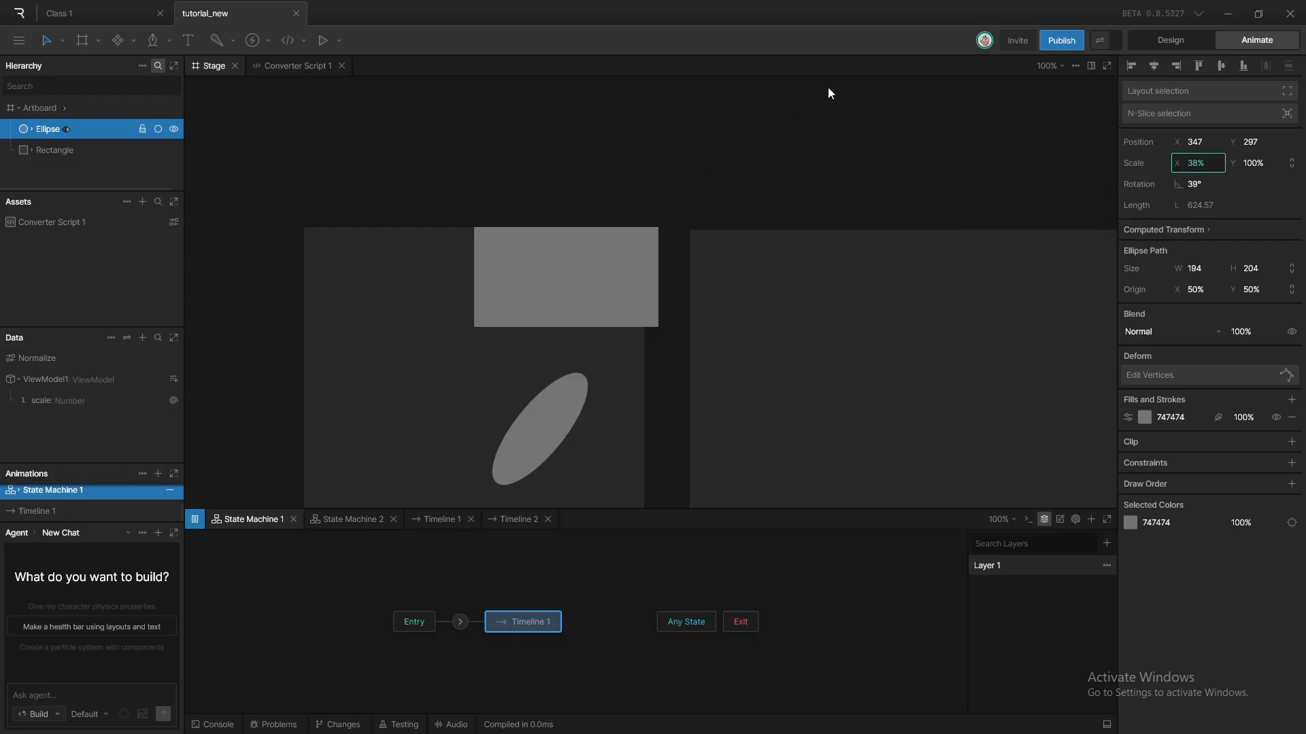
{"action": "left_click", "coordinate": [72, 381]}
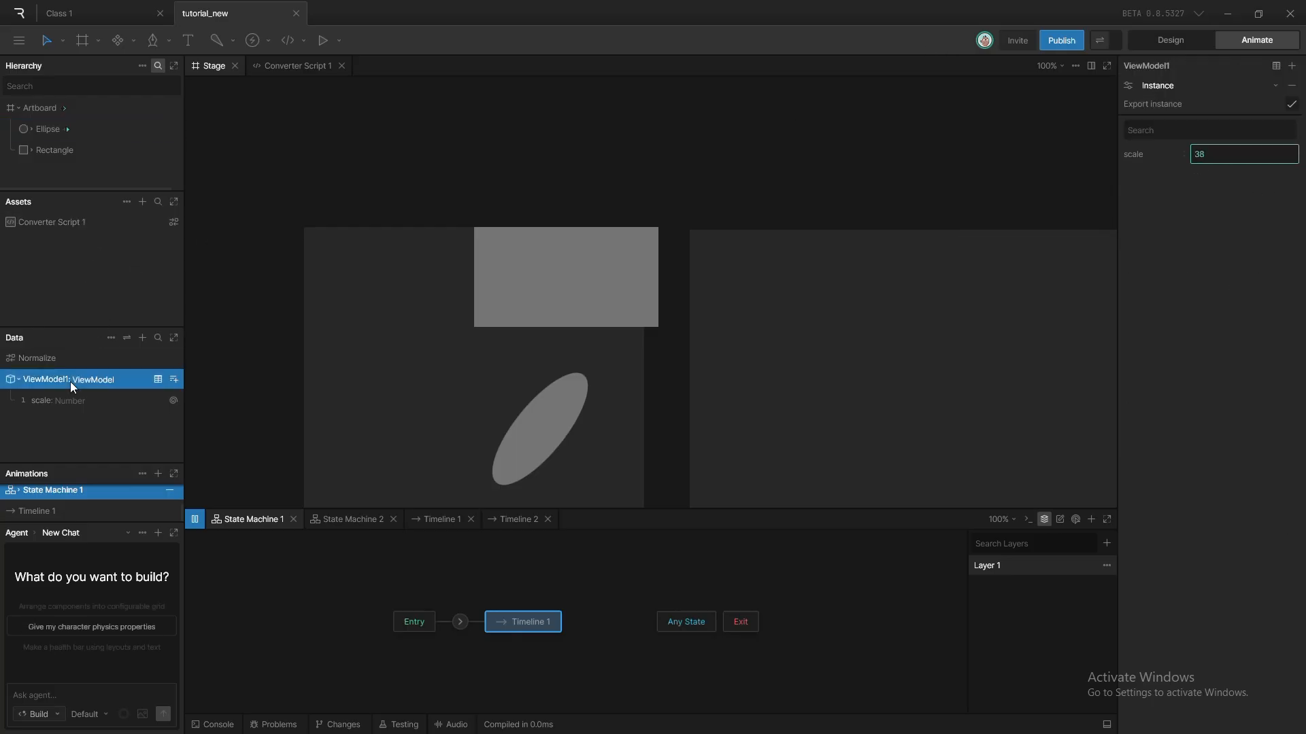
{"action": "mouse_move", "coordinate": [1219, 150]}
{"action": "left_mouse_down"}
{"action": "mouse_move", "coordinate": [1230, 141]}
{"action": "mouse_move", "coordinate": [1231, 190]}
{"action": "mouse_move", "coordinate": [1228, 155]}
{"action": "left_mouse_up"}
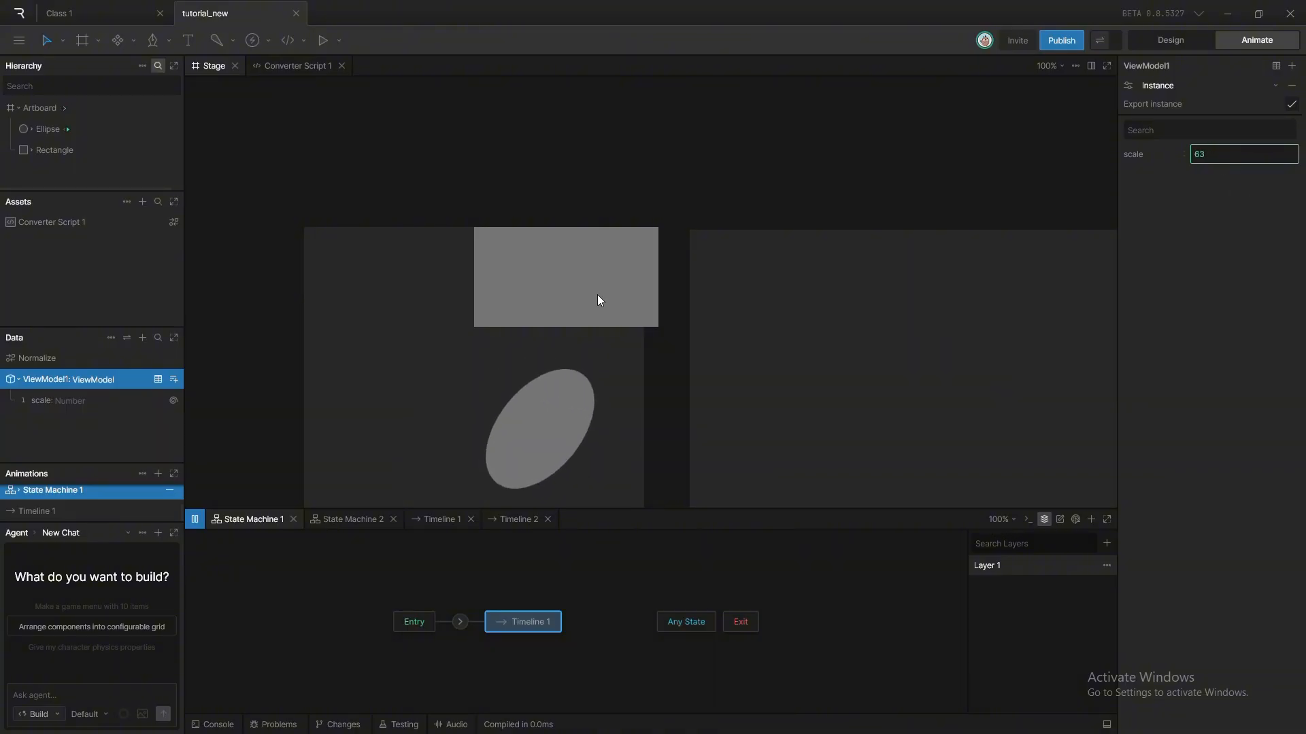
{"action": "left_click", "coordinate": [194, 520]}
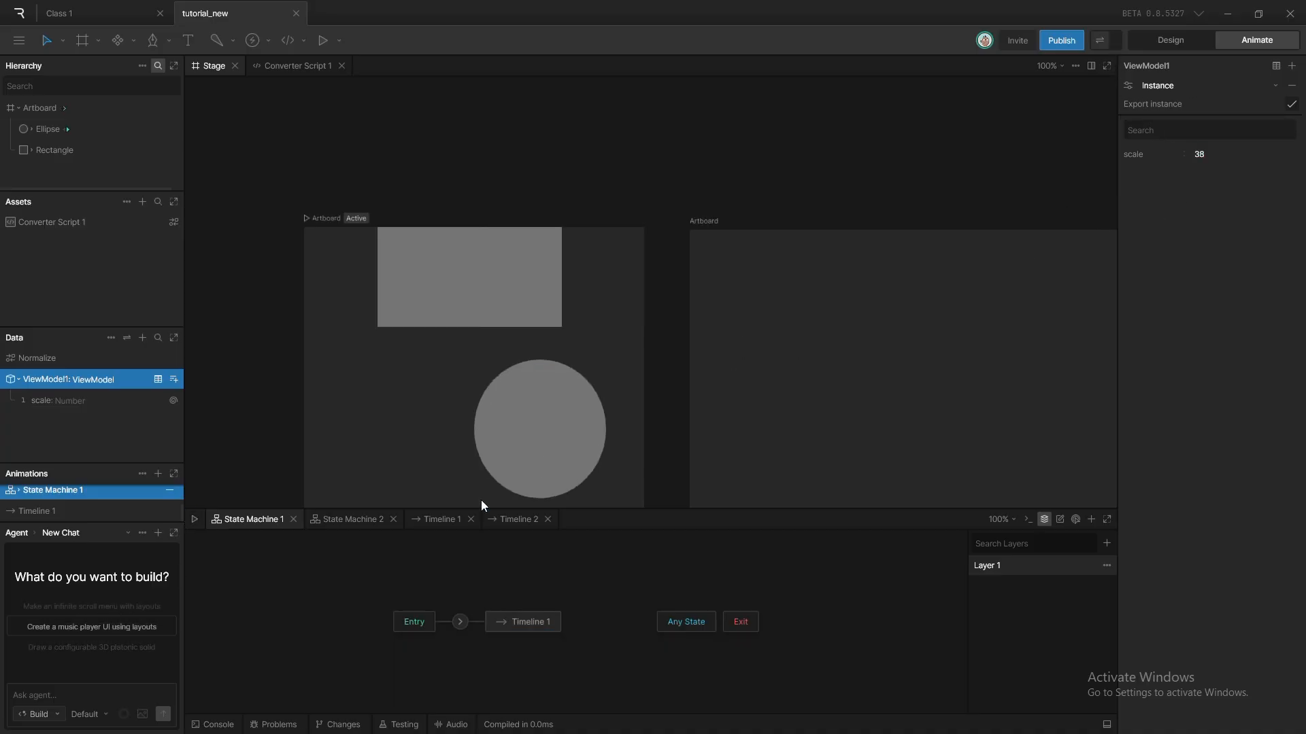
- Turn on the bound values preview for the selected ellipse and set its bound scale value to 117
{"action": "left_click", "coordinate": [563, 443]}
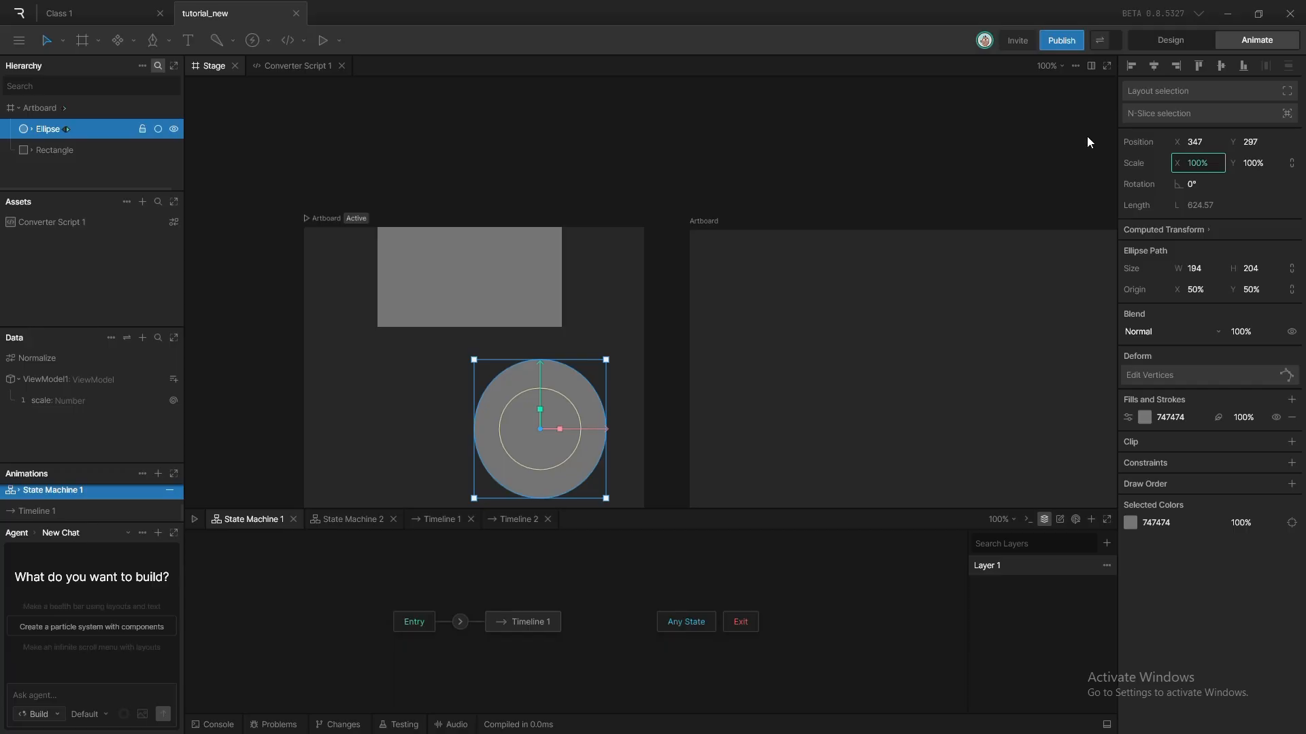
{"action": "left_click", "coordinate": [1110, 39]}
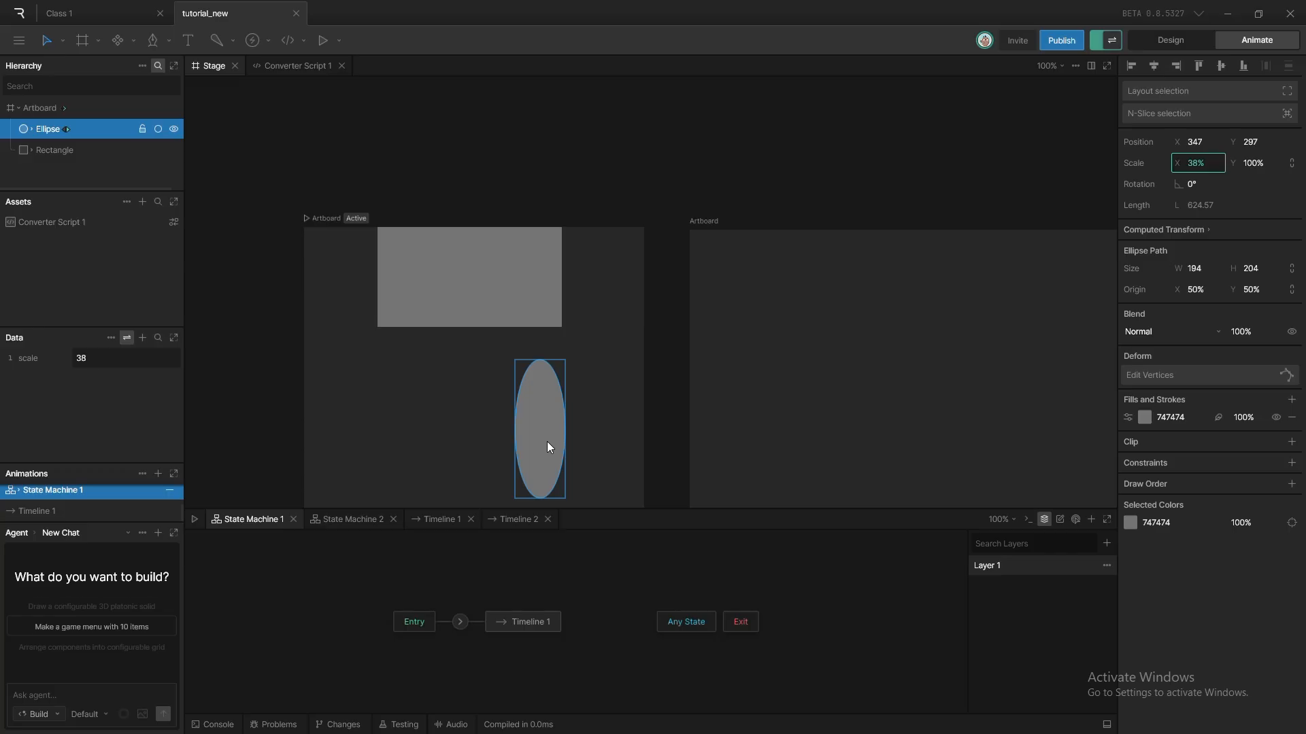
{"action": "left_click_drag", "start_coordinate": [101, 361], "coordinate": [169, 280]}
{"action": "key", "text": "BackSpace"}
{"action": "key", "text": "BackSpace"}
{"action": "key", "text": "BackSpace"}
{"action": "type", "text": "84"}
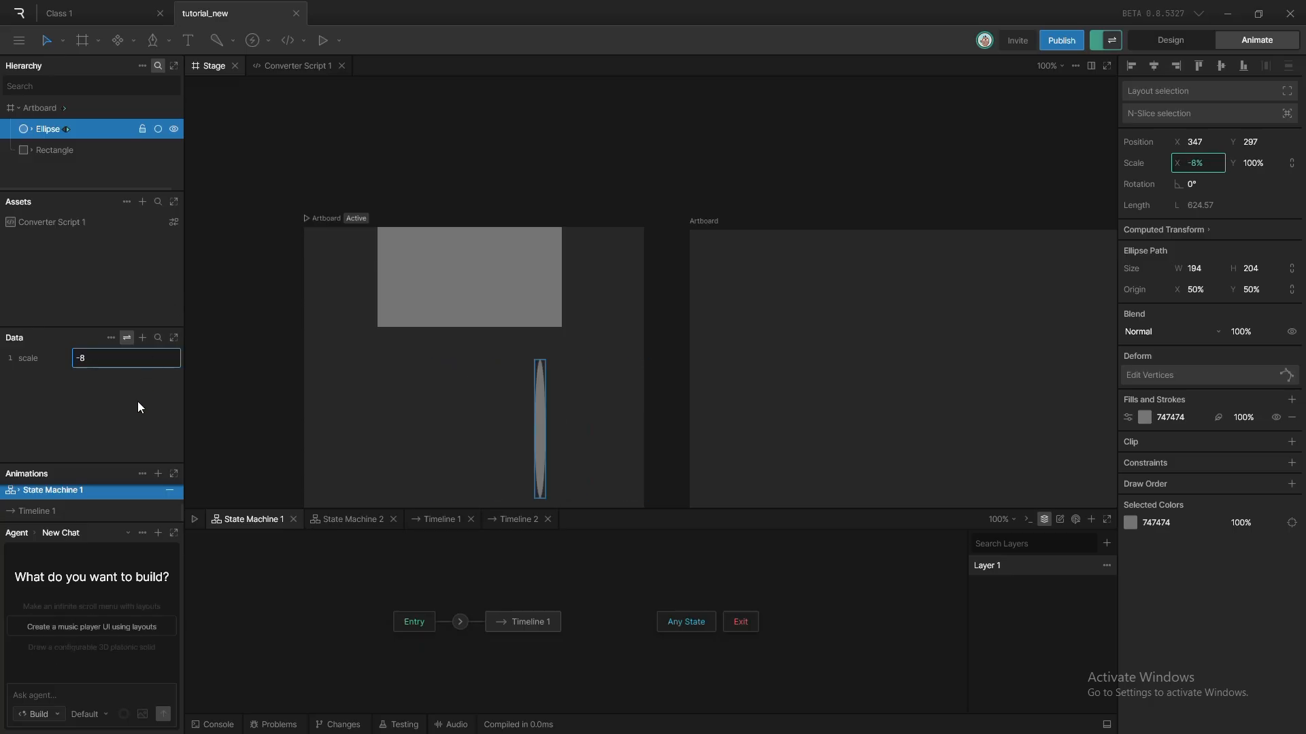
{"action": "left_click_drag", "start_coordinate": [141, 329], "coordinate": [117, 306]}
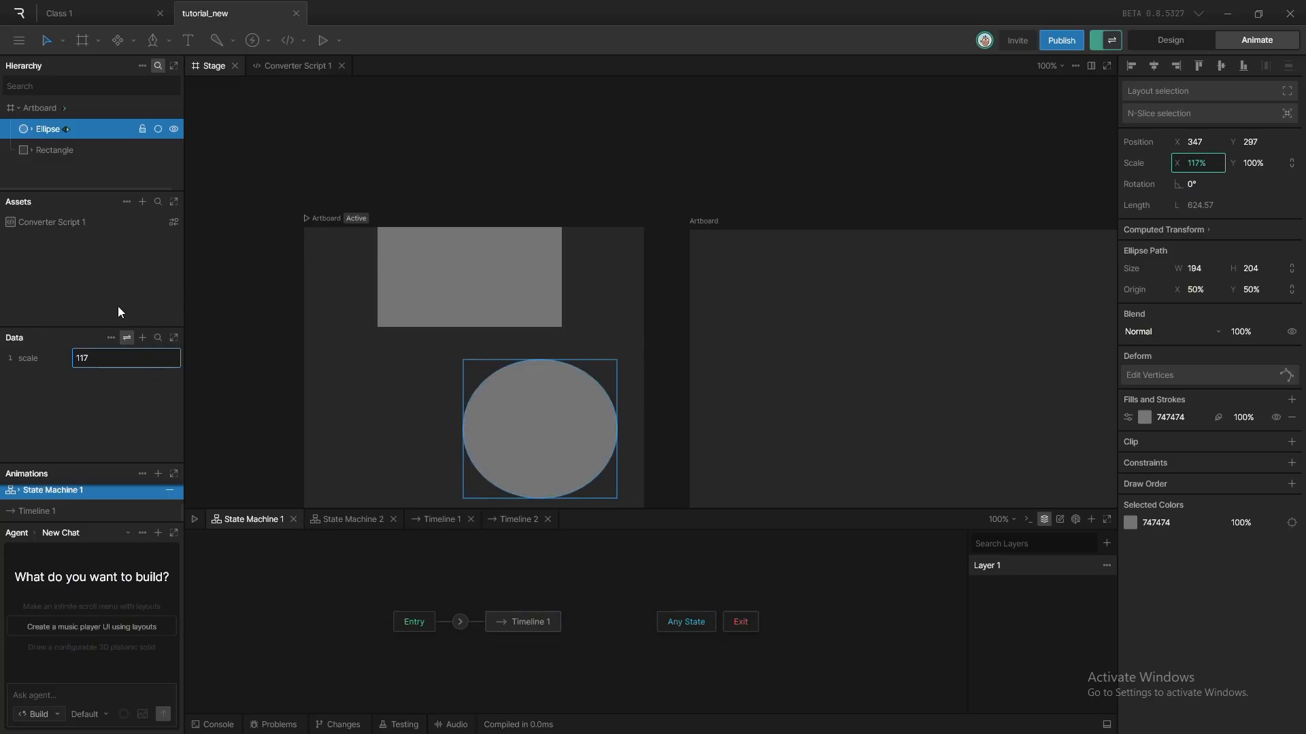
- Turn off the bound values preview and adjust the scale value in ViewModel1's instance
{"action": "left_click", "coordinate": [1095, 43]}
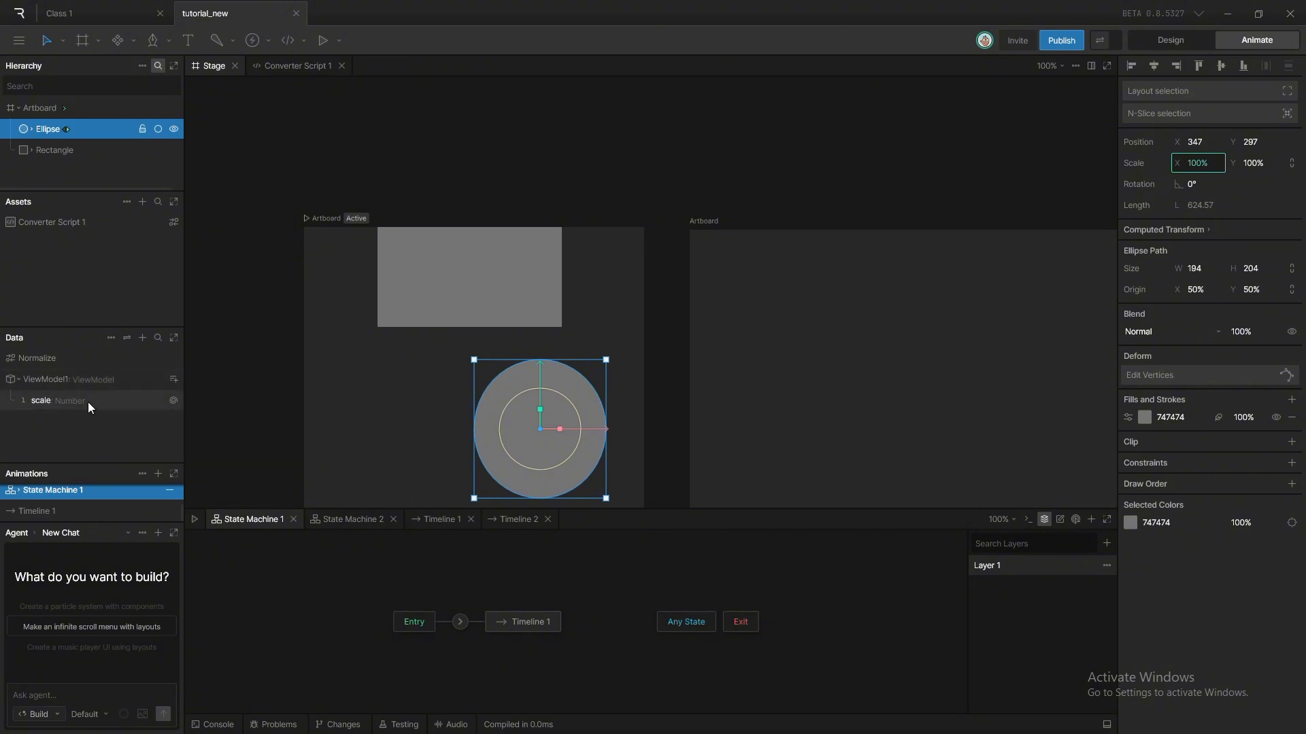
{"action": "left_click", "coordinate": [80, 380]}
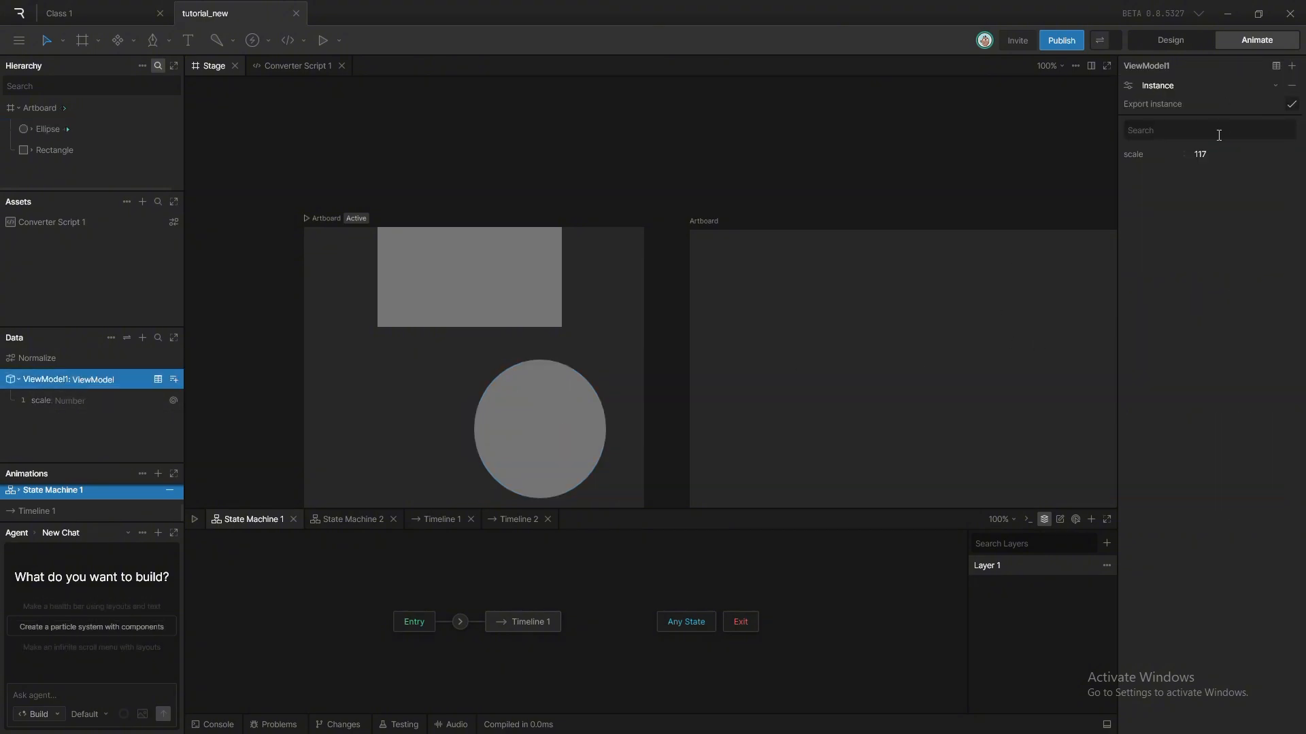
{"action": "left_click_drag", "start_coordinate": [1210, 155], "coordinate": [1227, 128]}
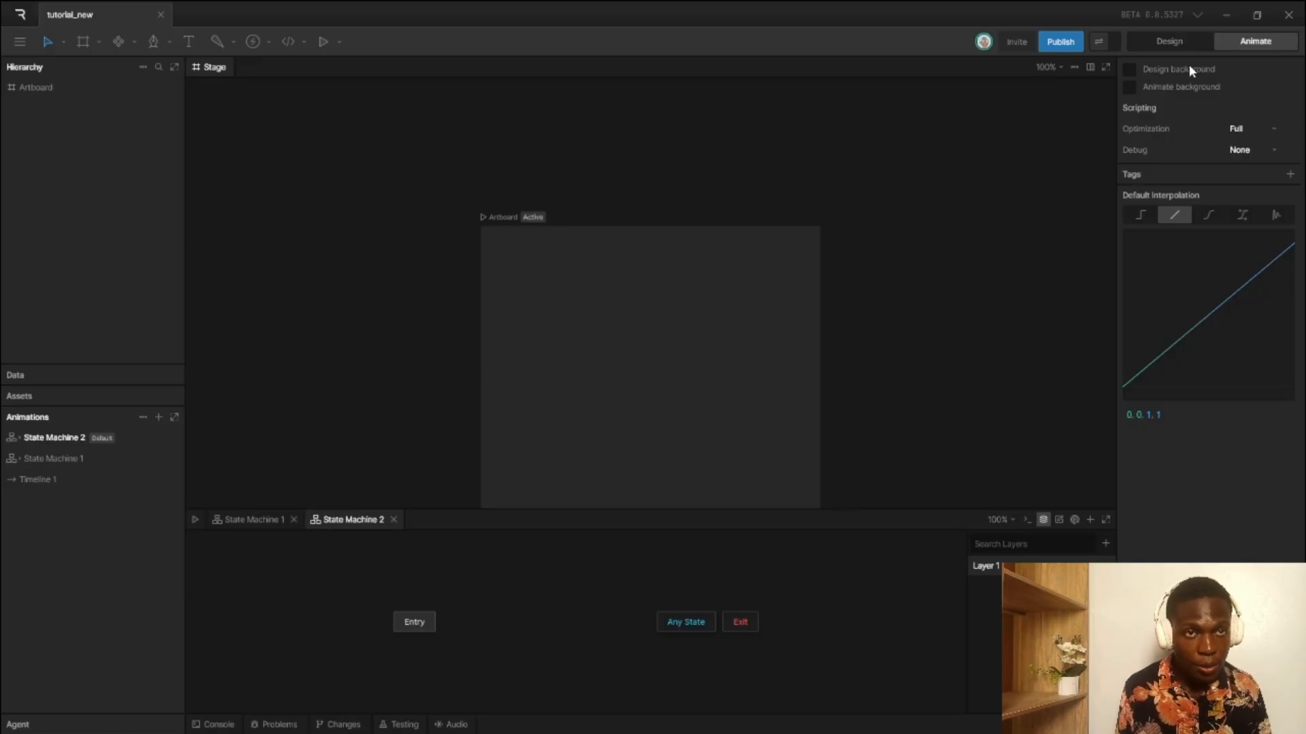
- Compare design mode with animate mode, with Timeline 1 open for animating
{"action": "left_click", "coordinate": [1183, 42]}
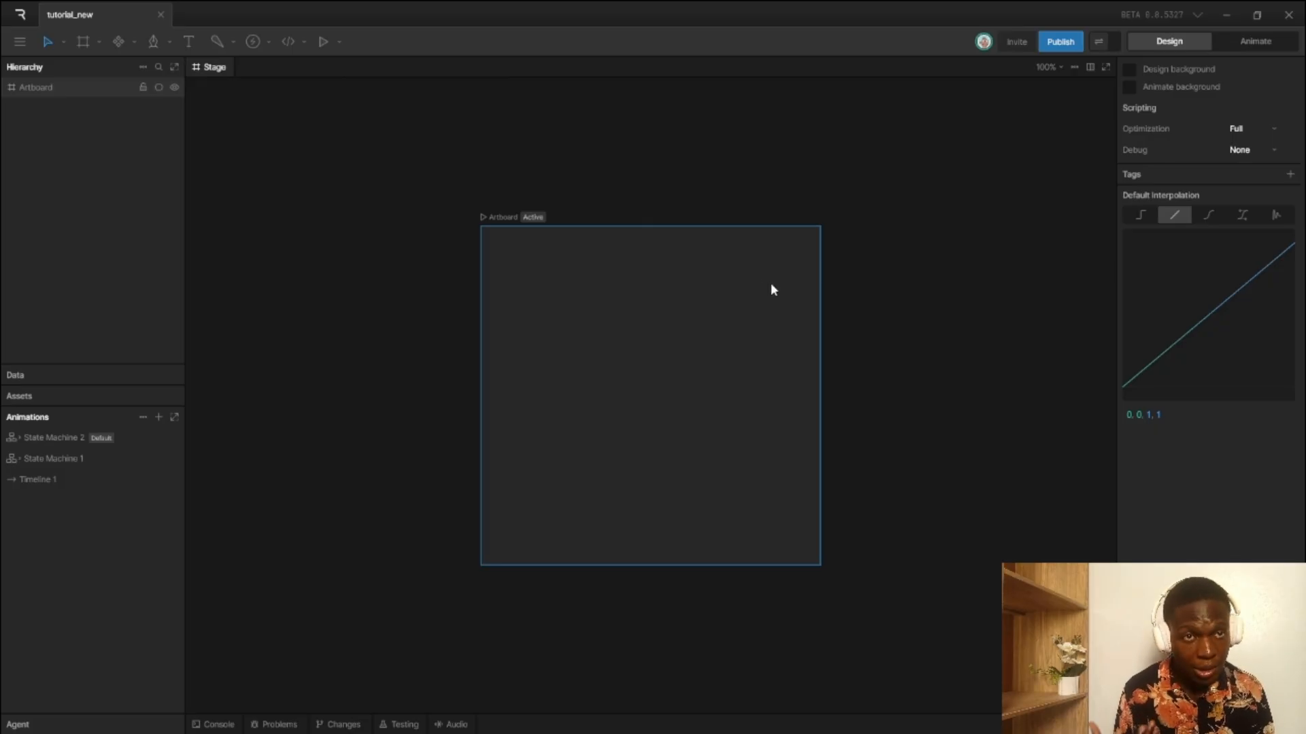
{"action": "left_click", "coordinate": [1266, 46]}
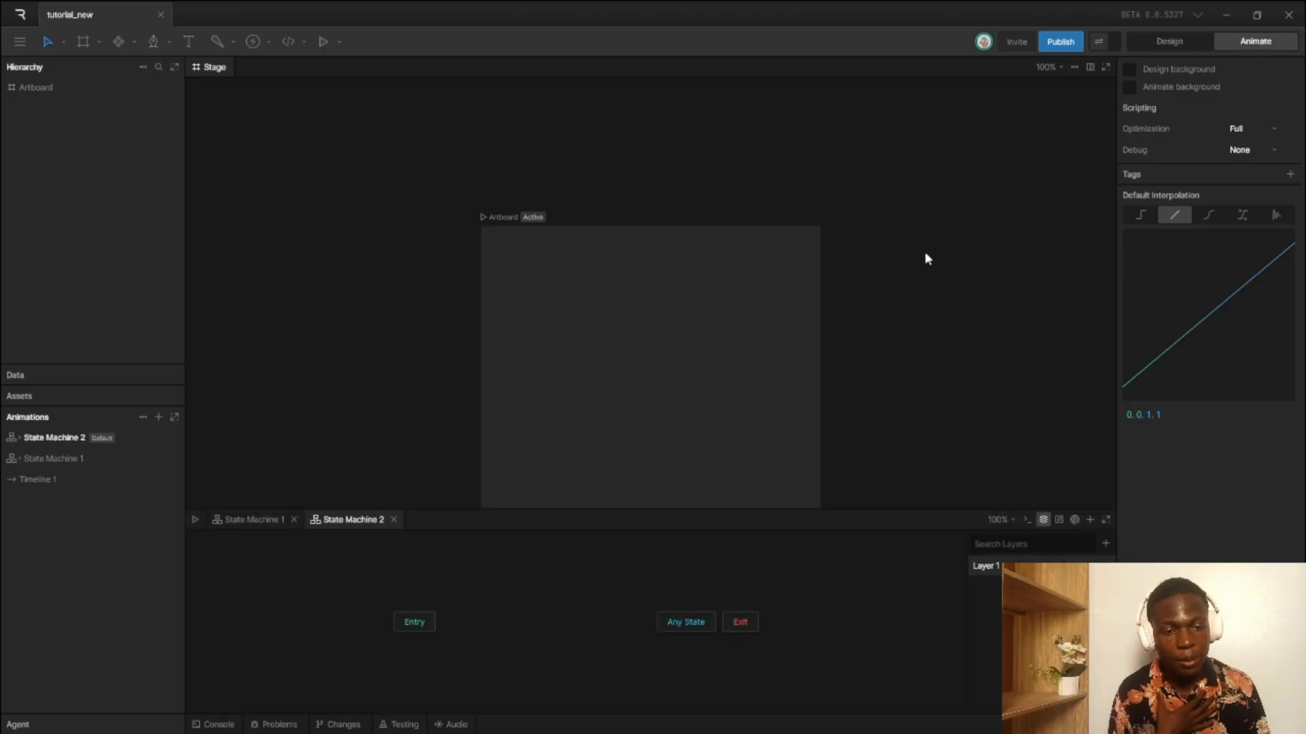
{"action": "left_click", "coordinate": [46, 478]}
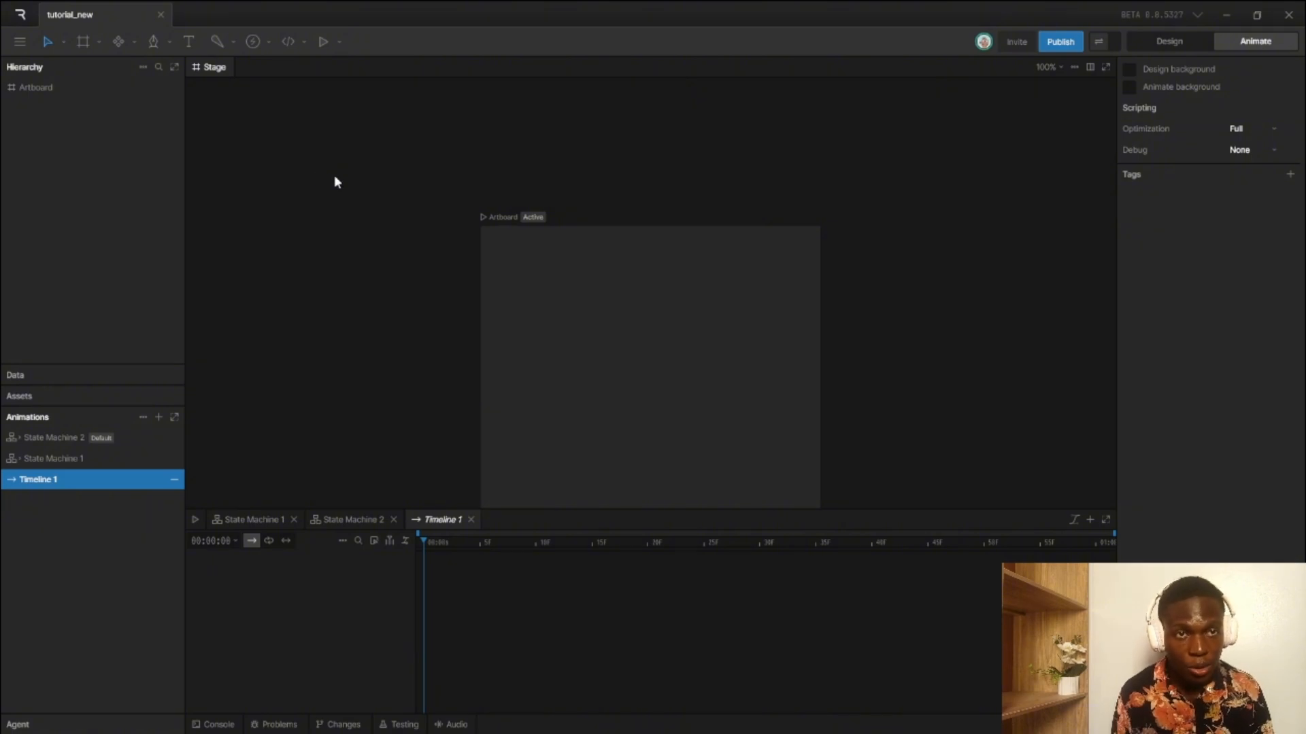
{"action": "left_click", "coordinate": [1182, 45]}
{"action": "left_click", "coordinate": [1232, 38]}
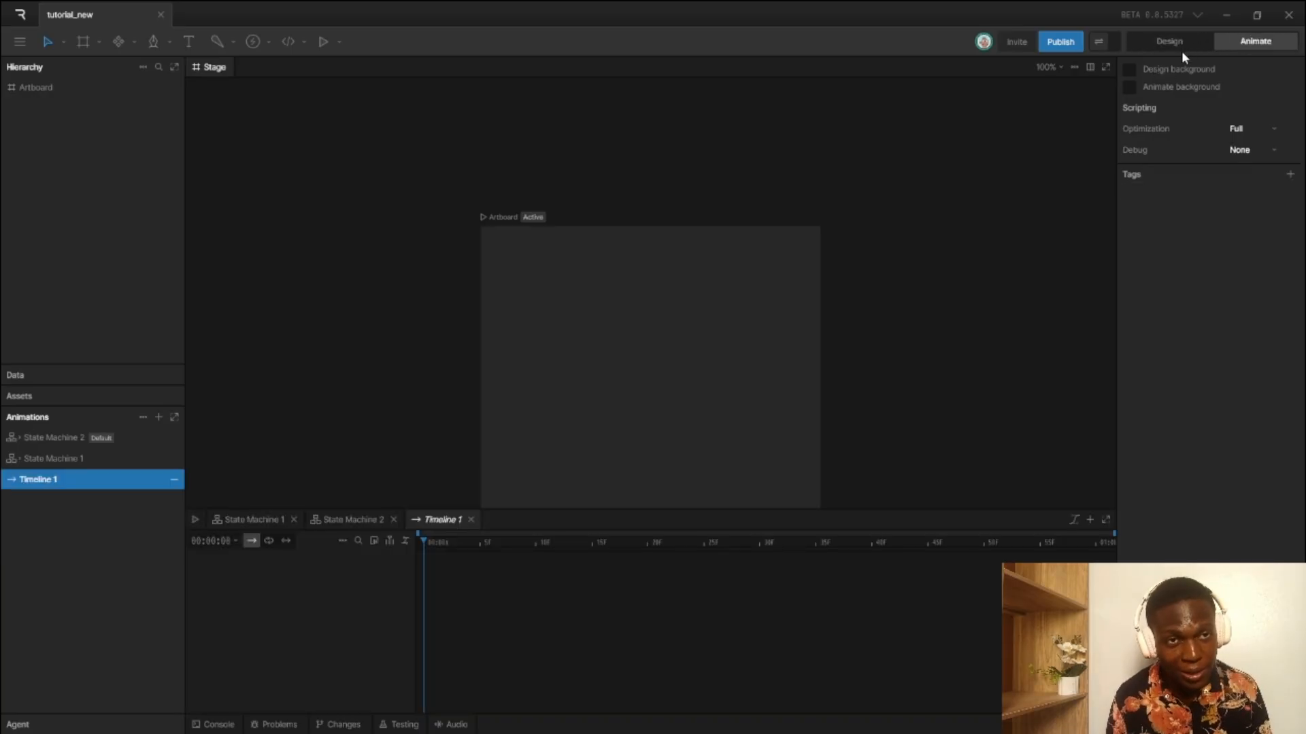
{"action": "left_click", "coordinate": [1182, 45]}
{"action": "left_click", "coordinate": [1232, 40]}
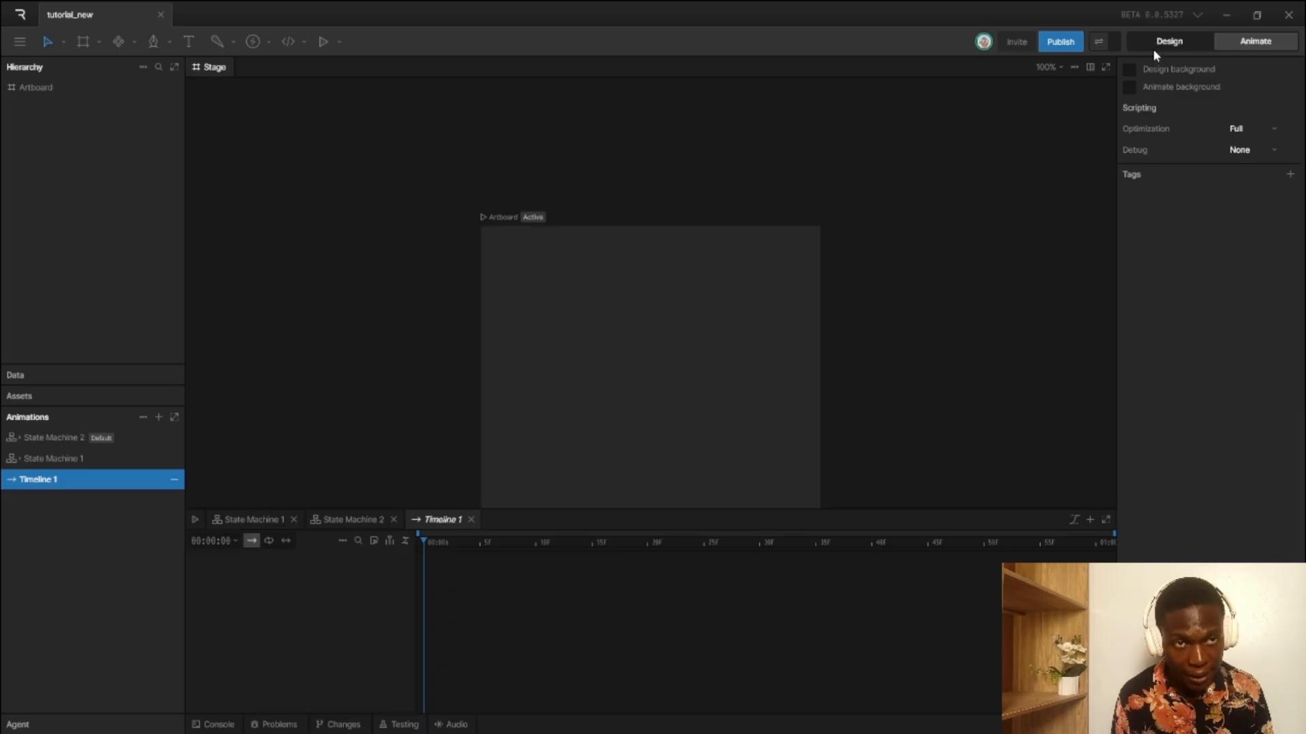
{"action": "left_click", "coordinate": [1166, 47]}
{"action": "left_click", "coordinate": [1249, 43]}
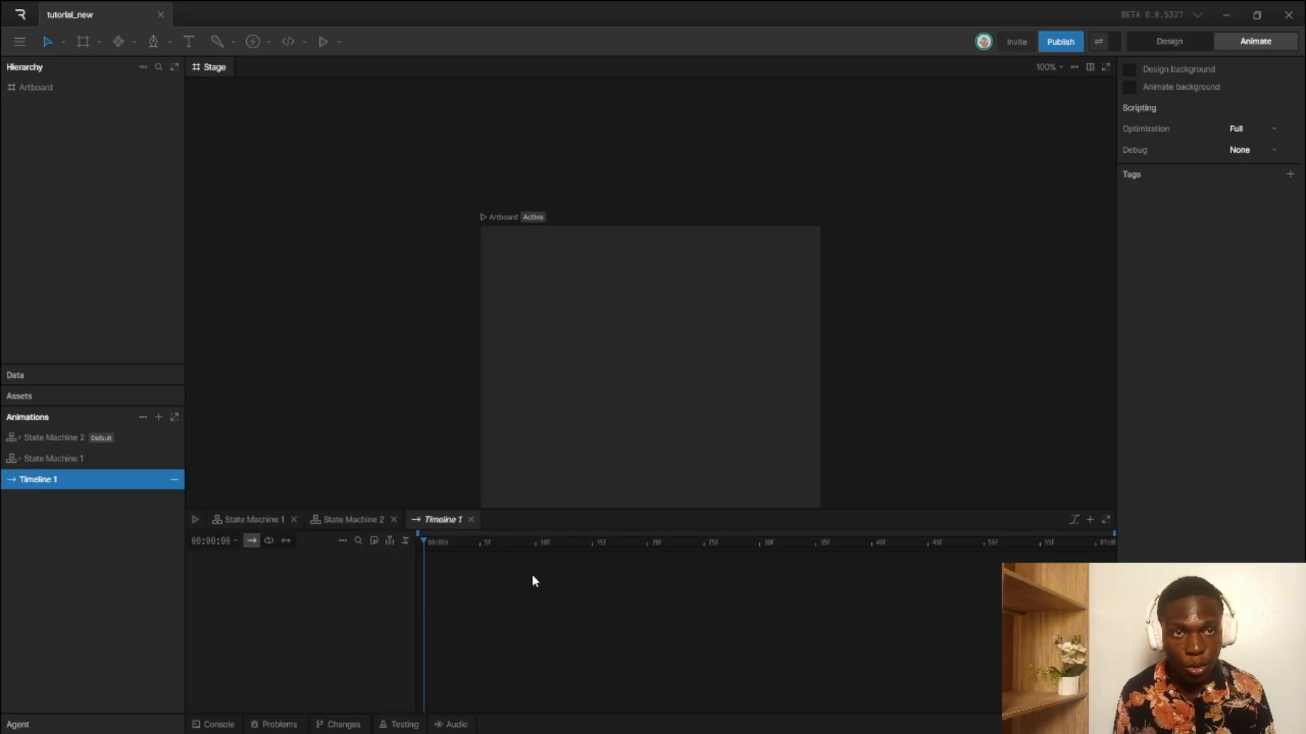
- Open State Machine 1 and compare animate mode with design mode again
{"action": "left_click", "coordinate": [80, 459]}
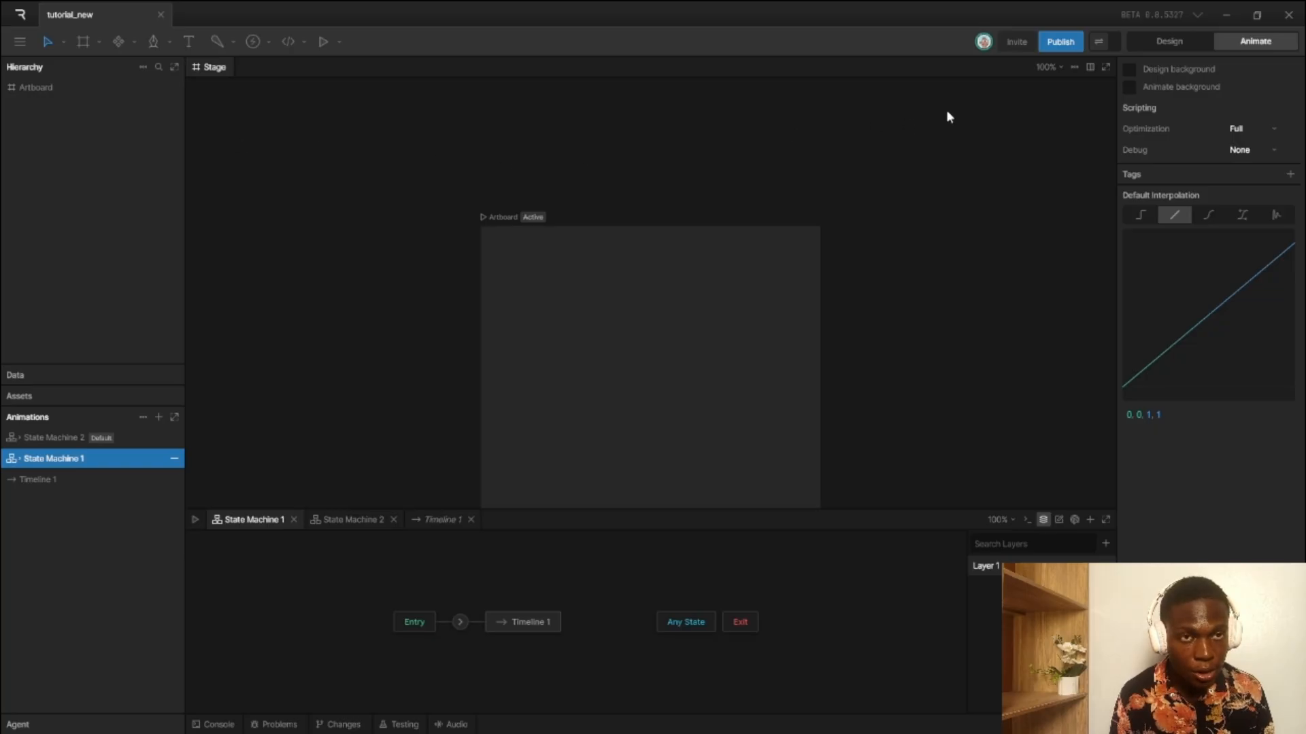
{"action": "left_click", "coordinate": [1151, 44]}
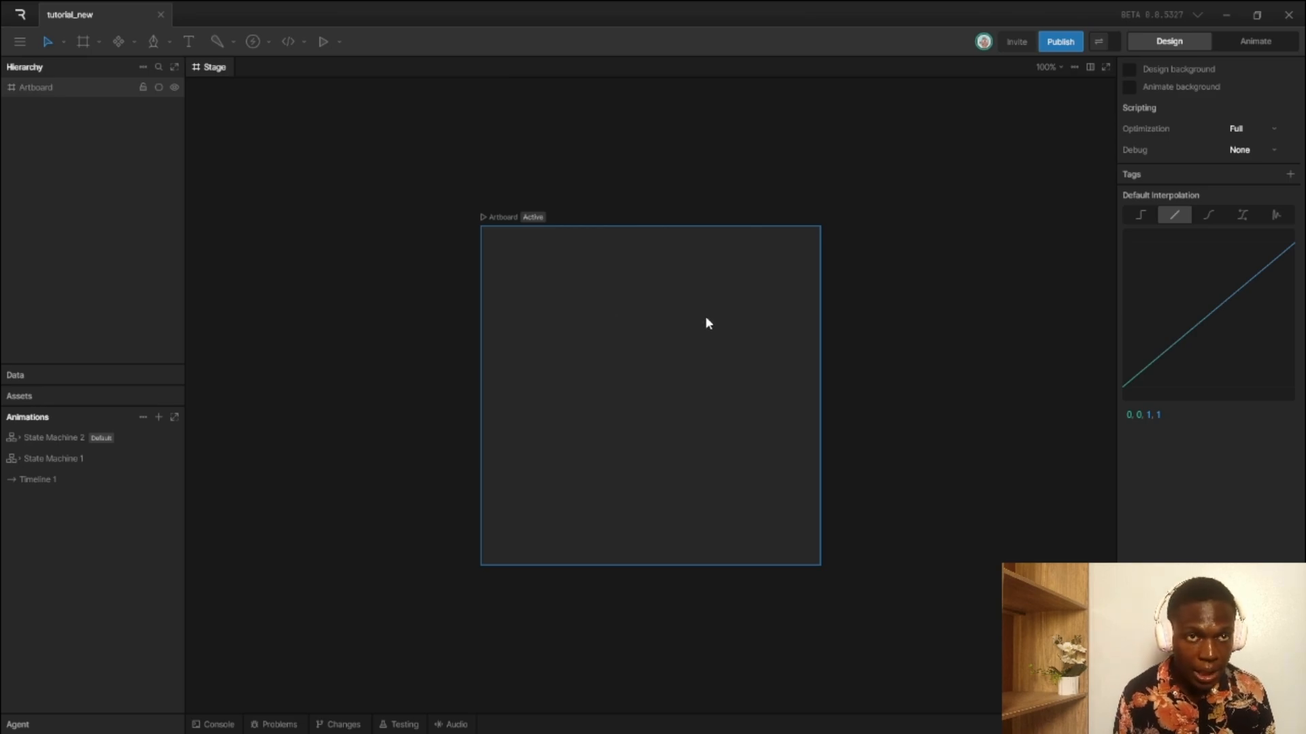
{"action": "left_click", "coordinate": [1248, 43]}
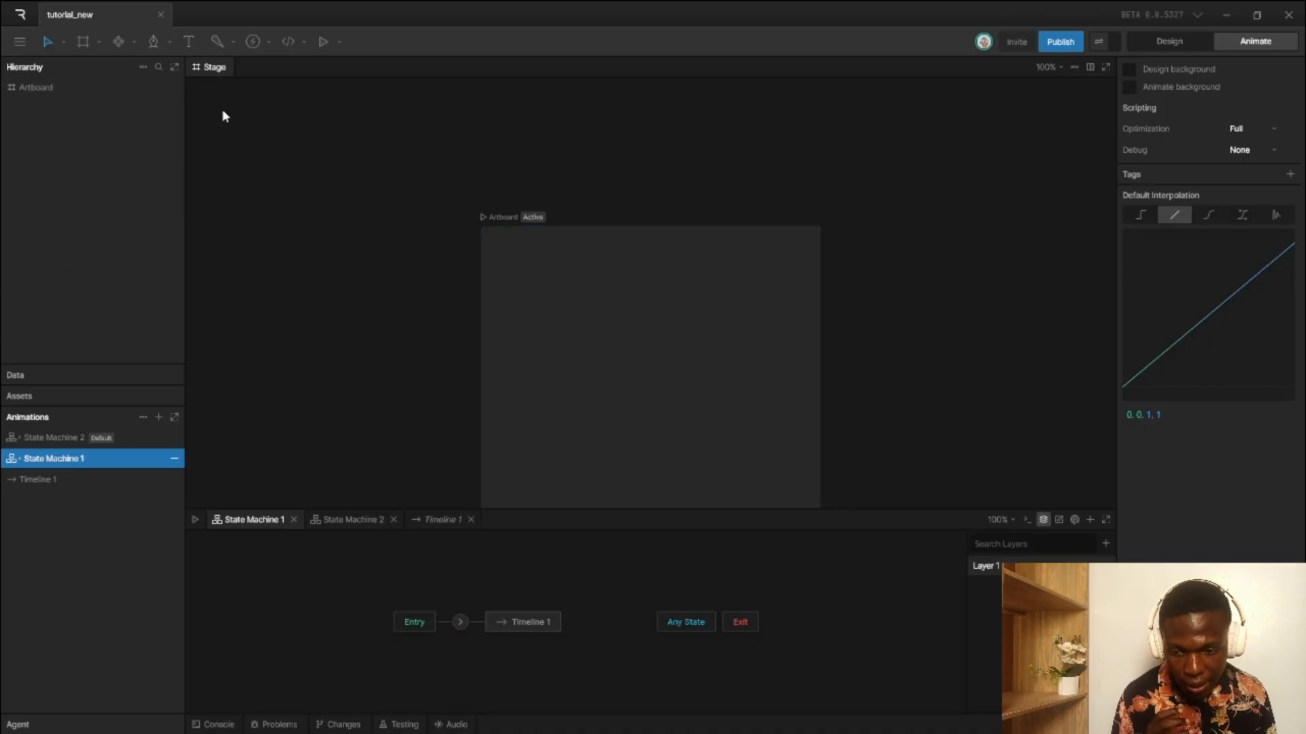
- In design mode, draw a rectangle about 271 by 147 in the middle of the artboard
{"action": "left_click", "coordinate": [154, 42]}
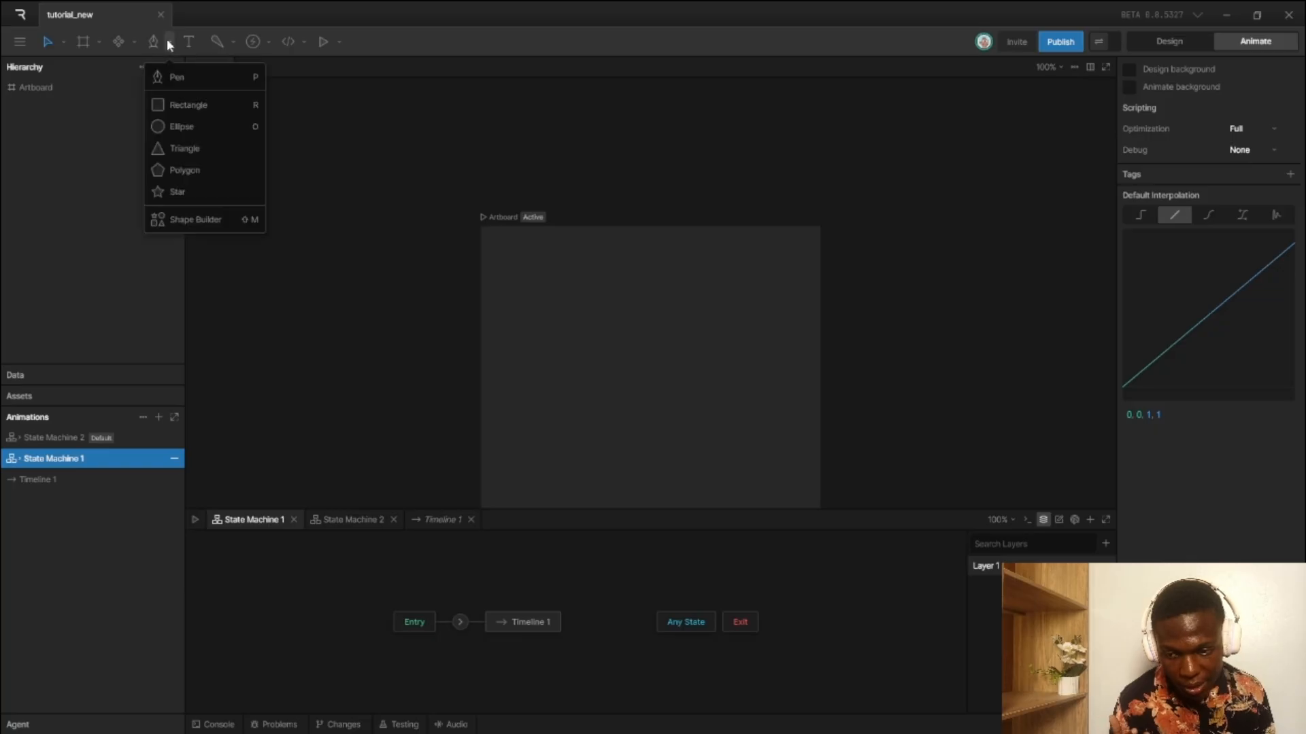
{"action": "left_click", "coordinate": [177, 103]}
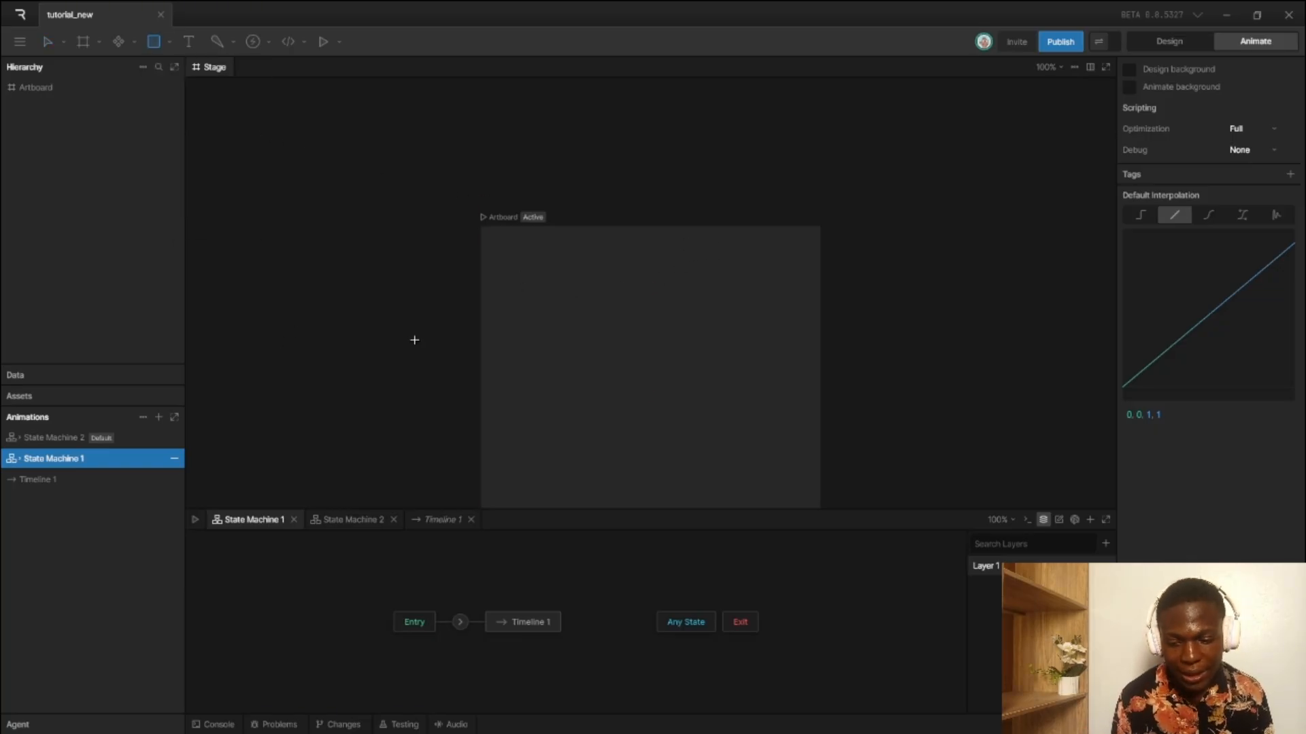
{"action": "key", "text": "Tab"}
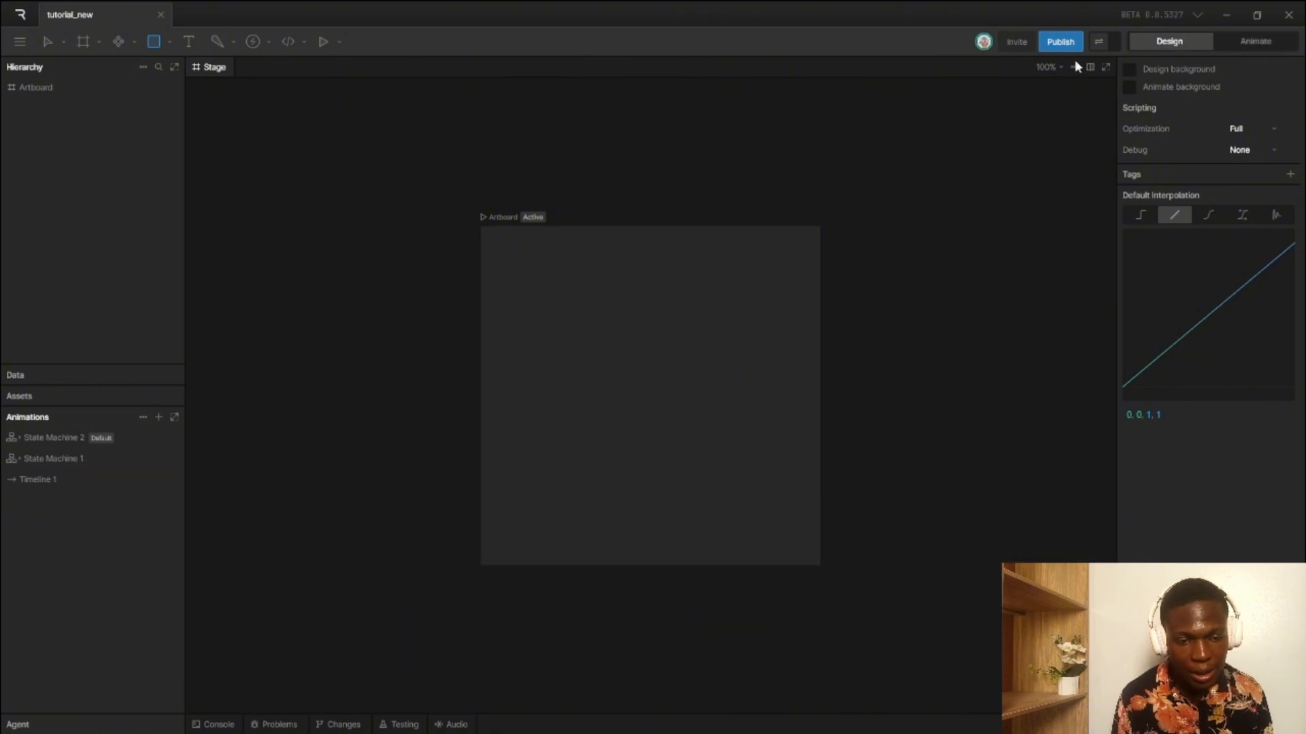
{"action": "mouse_move", "coordinate": [554, 319]}
{"action": "left_mouse_down"}
{"action": "mouse_move", "coordinate": [728, 394]}
{"action": "mouse_move", "coordinate": [737, 420]}
{"action": "left_mouse_up"}
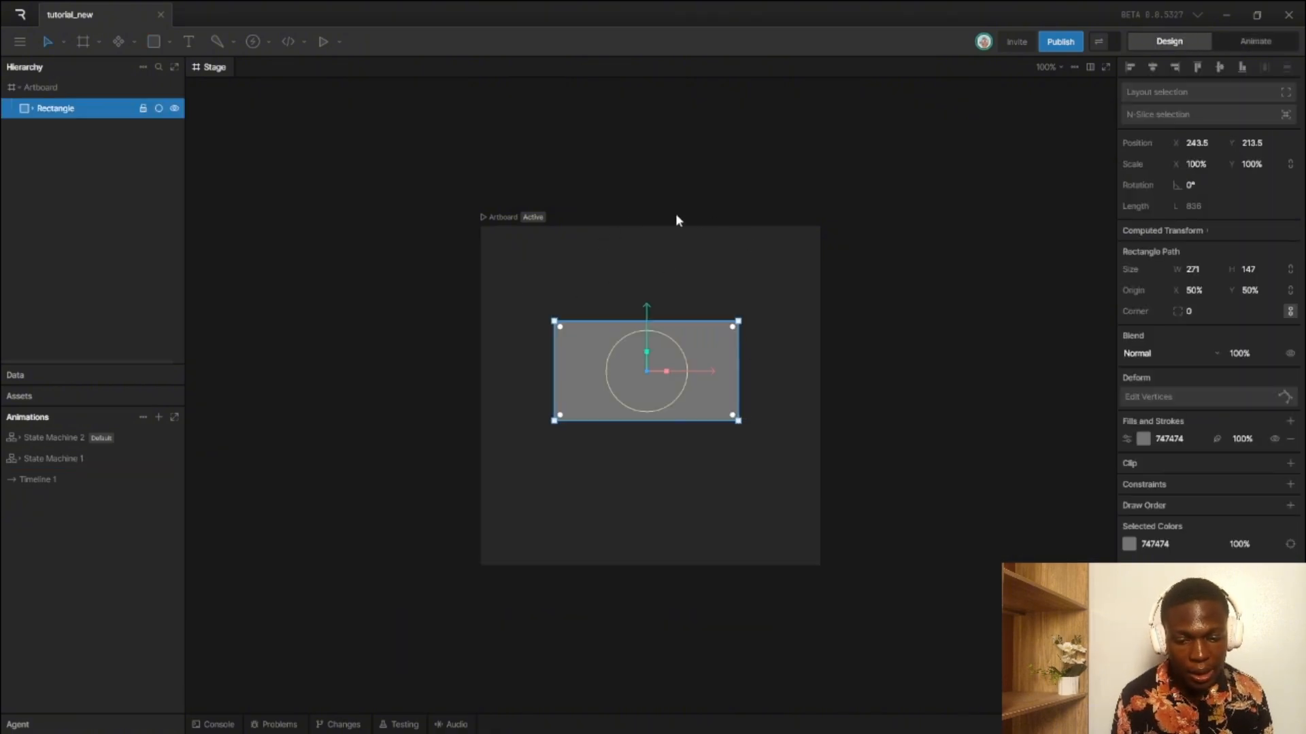
- Keyframe the rectangle at X about 385.5 at the start of Timeline 1 and compare its position with design mode
{"action": "left_click", "coordinate": [1247, 40]}
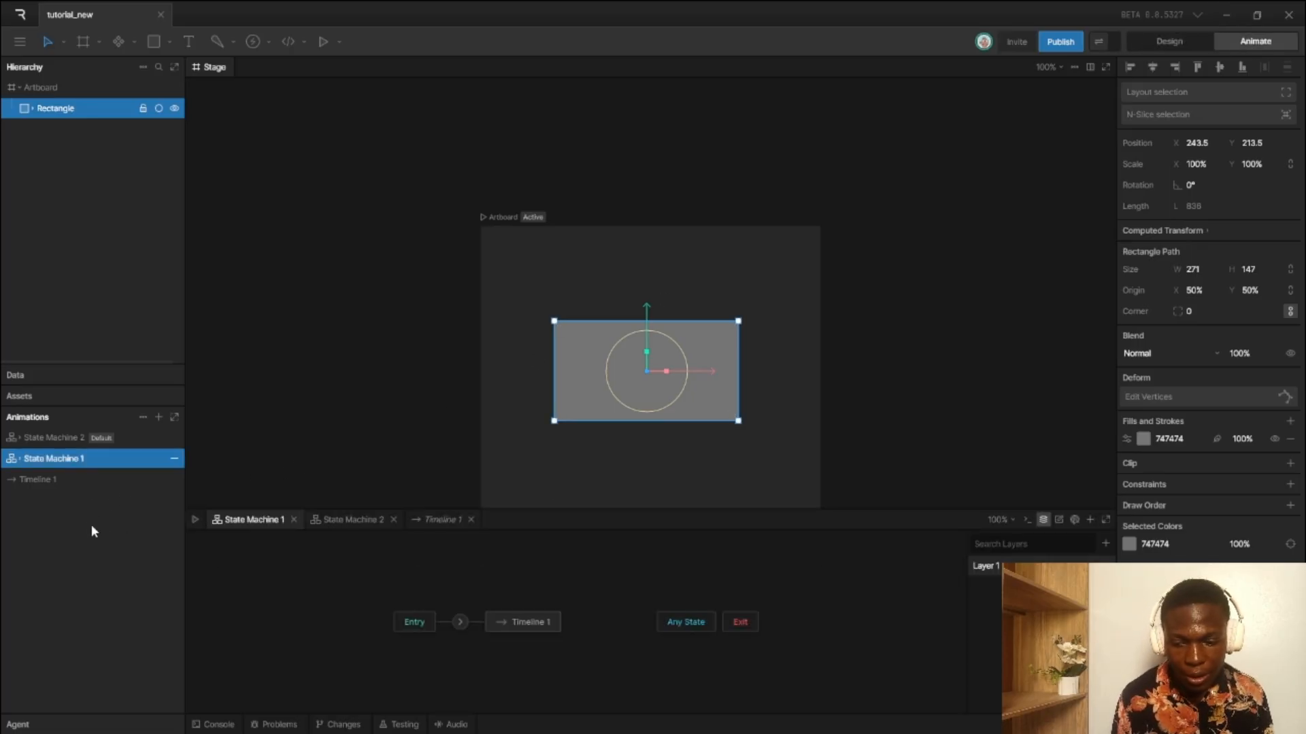
{"action": "left_click", "coordinate": [88, 480]}
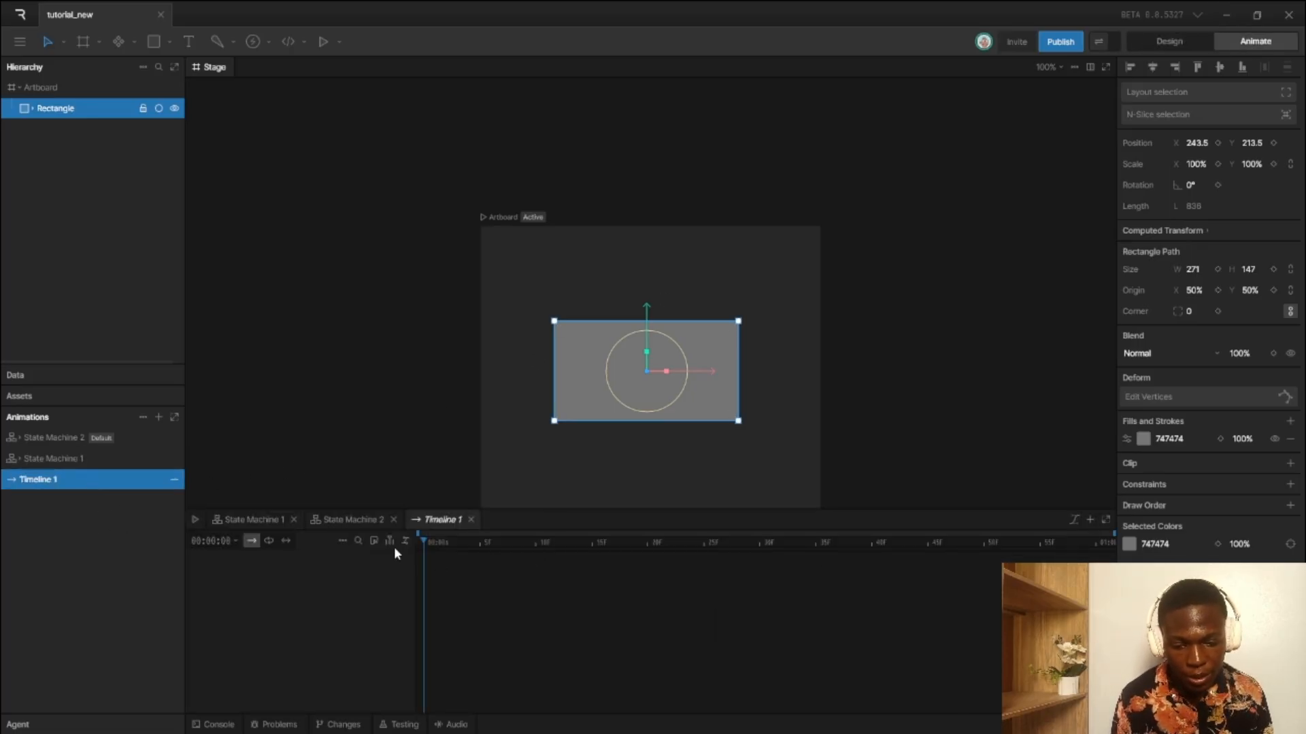
{"action": "left_click_drag", "start_coordinate": [710, 370], "coordinate": [805, 362]}
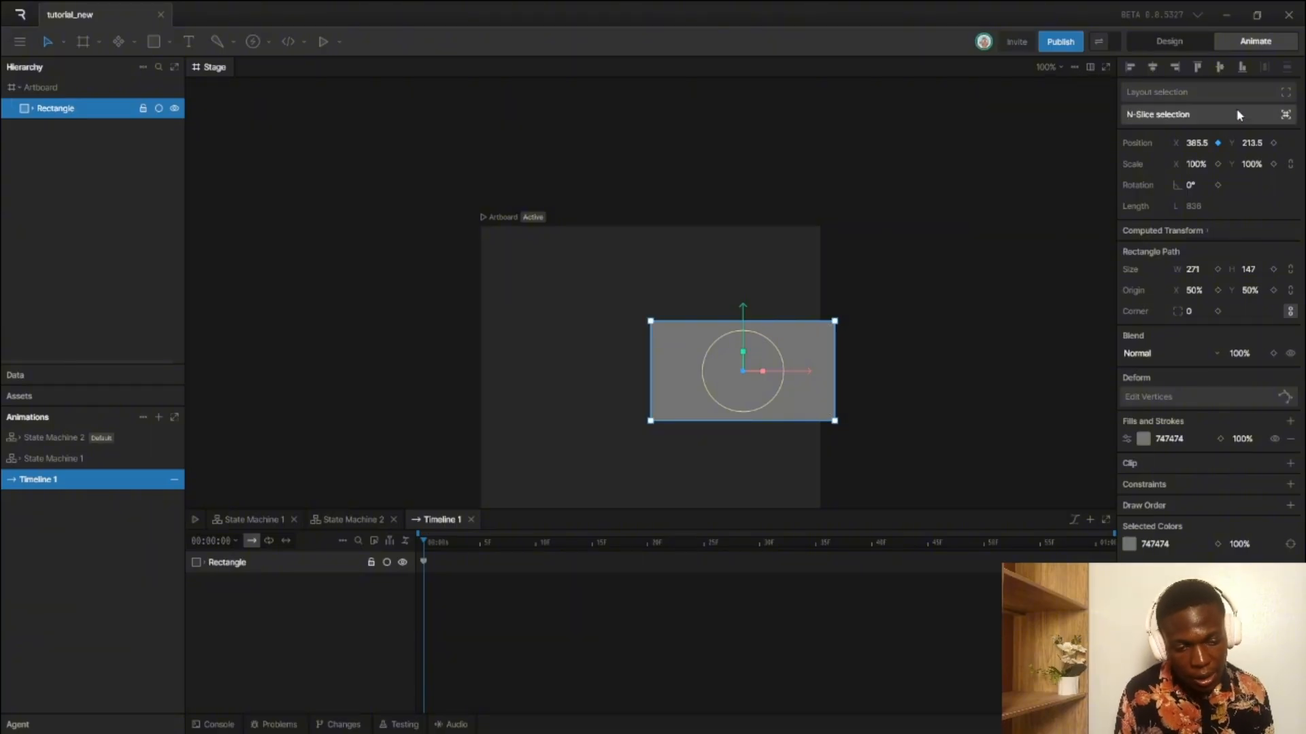
{"action": "left_click", "coordinate": [1169, 41]}
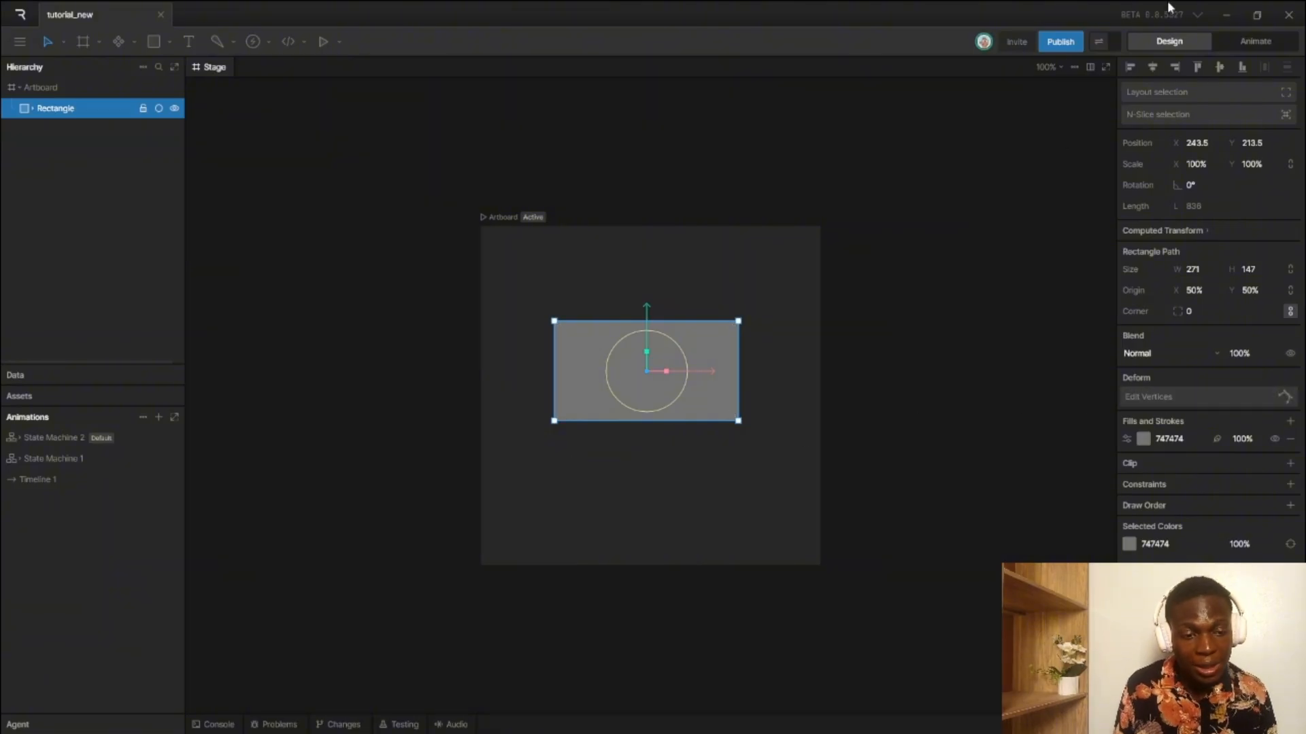
{"action": "left_click", "coordinate": [1235, 40]}
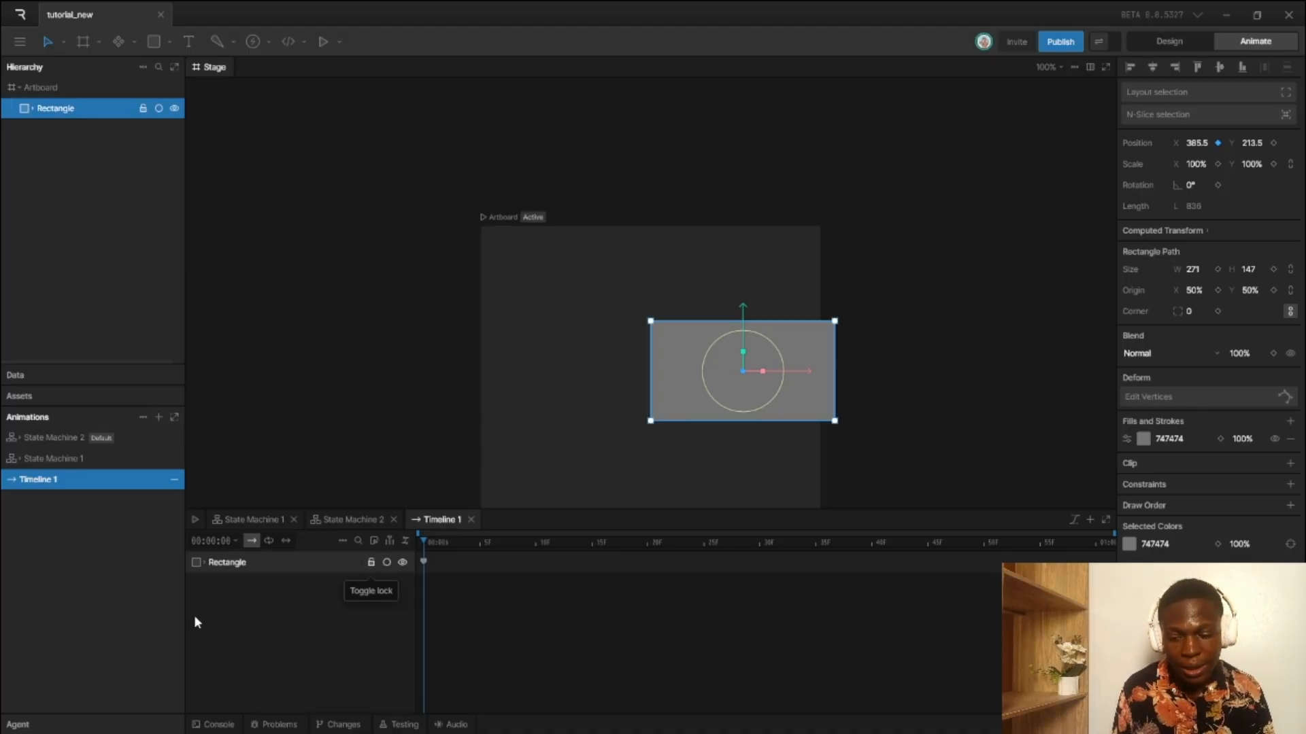
- Add a second timeline and compare the rectangle's position in it with design mode
{"action": "left_click", "coordinate": [158, 417]}
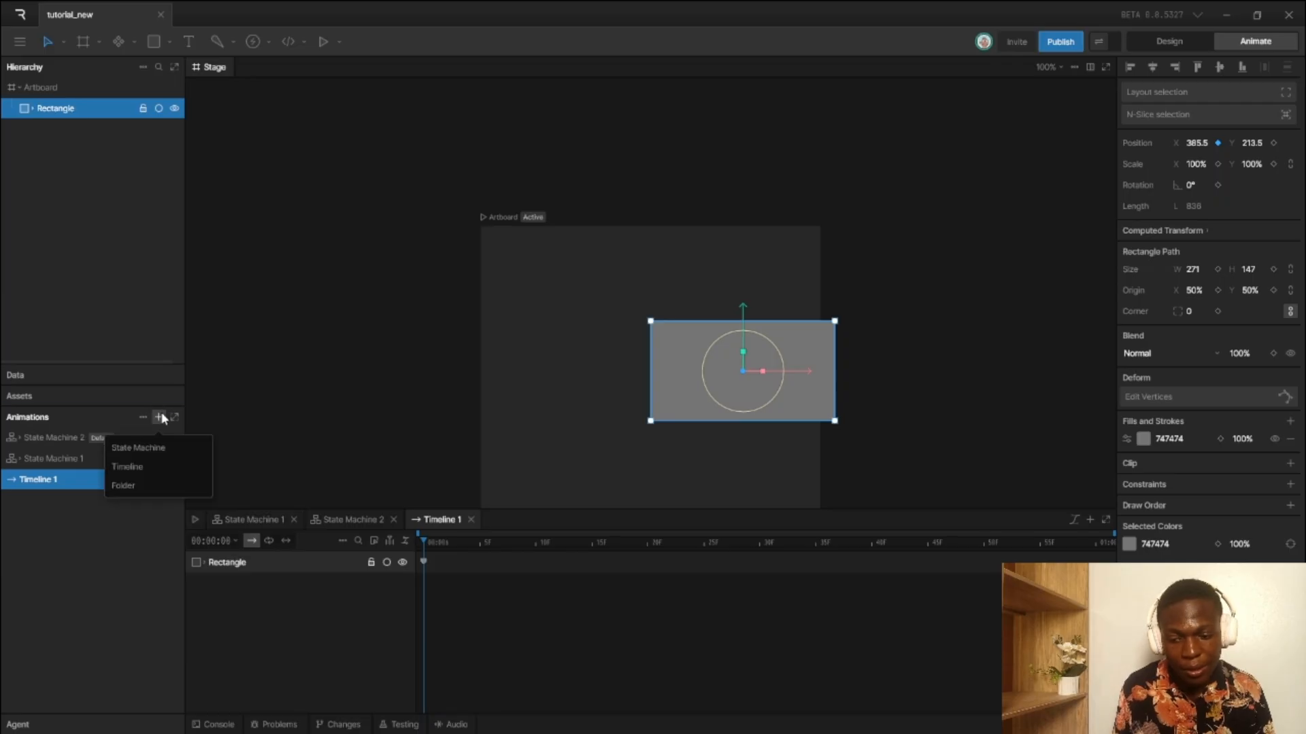
{"action": "left_click", "coordinate": [126, 462]}
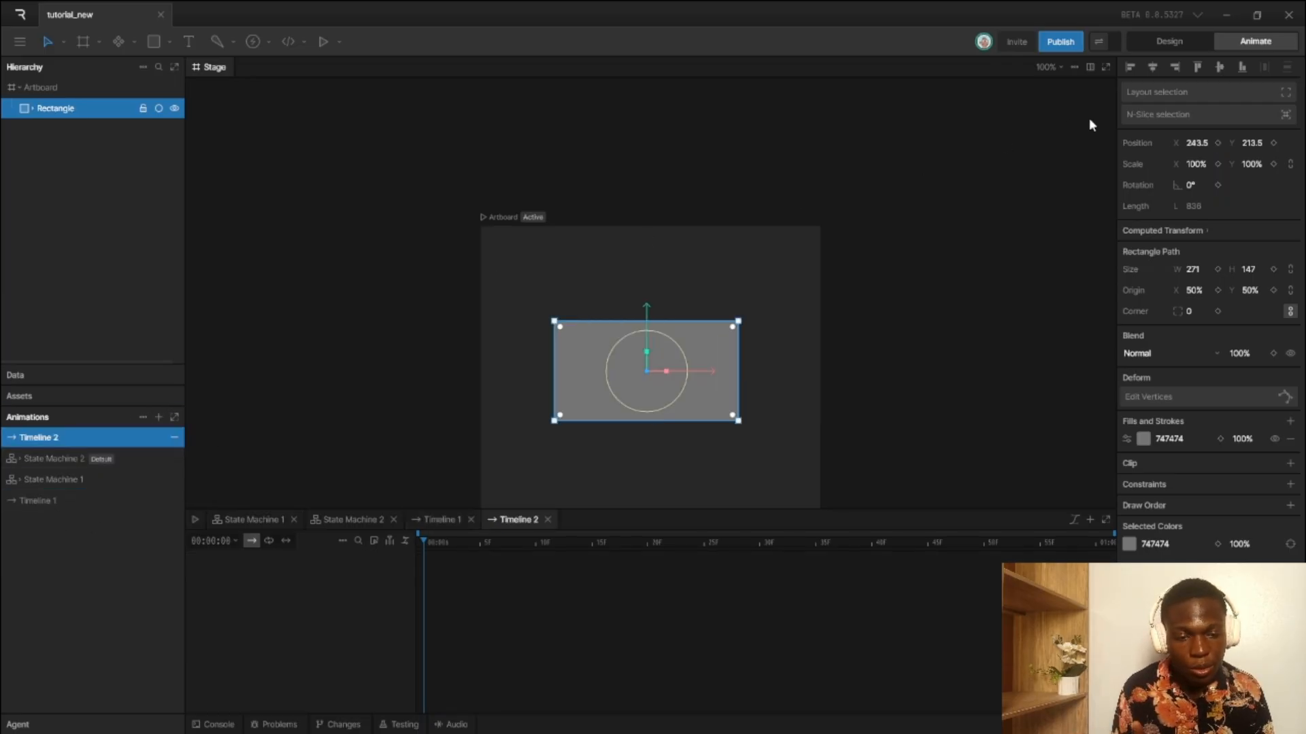
{"action": "left_click", "coordinate": [1178, 42]}
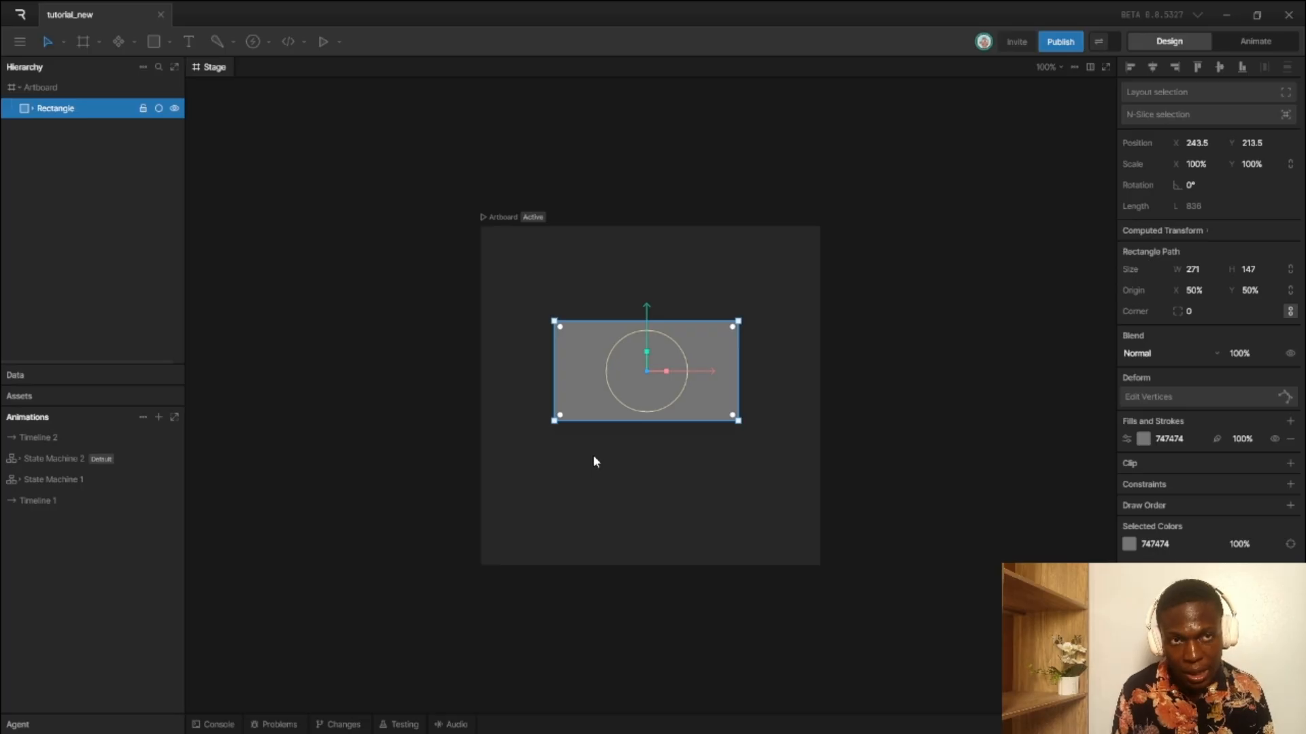
{"action": "left_click", "coordinate": [1258, 42]}
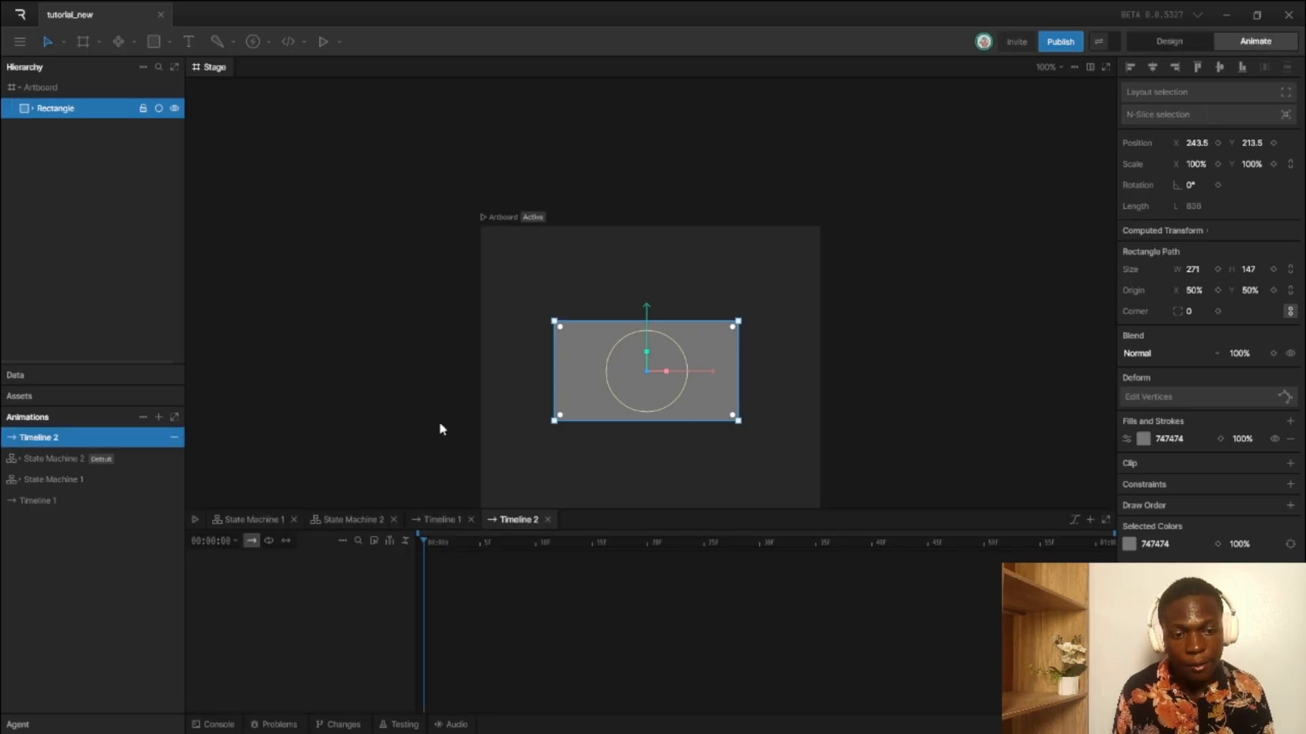
- With State Machine 1 open, move the rectangle up to the artboard's upper edge at Y 73.5 and return to design mode
{"action": "left_click", "coordinate": [70, 484]}
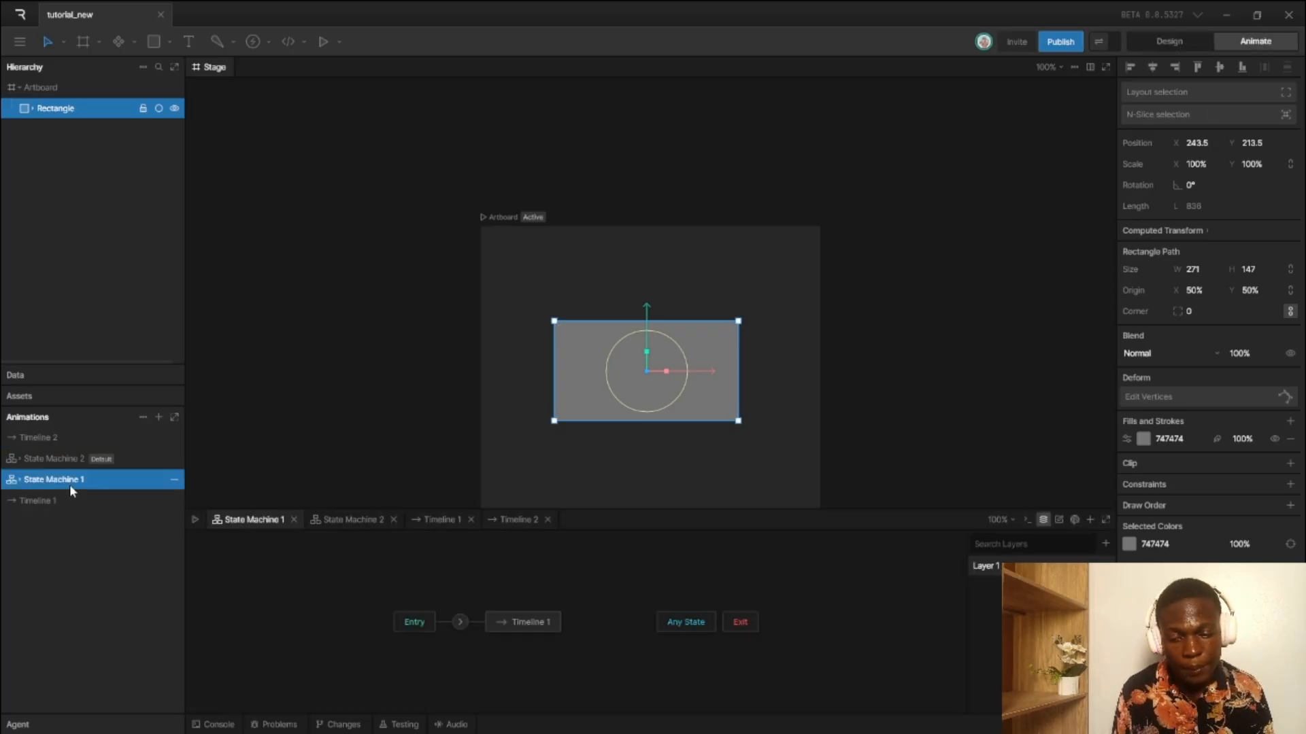
{"action": "left_click_drag", "start_coordinate": [654, 295], "coordinate": [673, 216]}
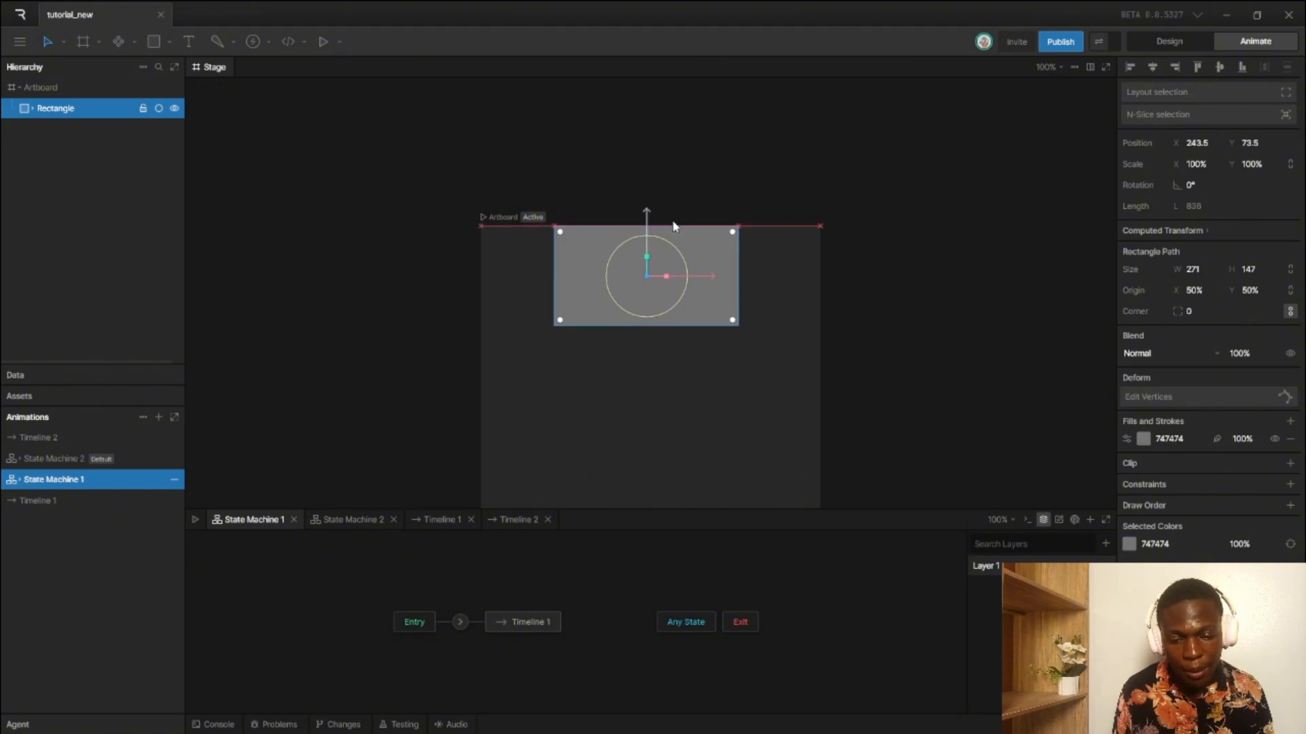
{"action": "left_click", "coordinate": [910, 254]}
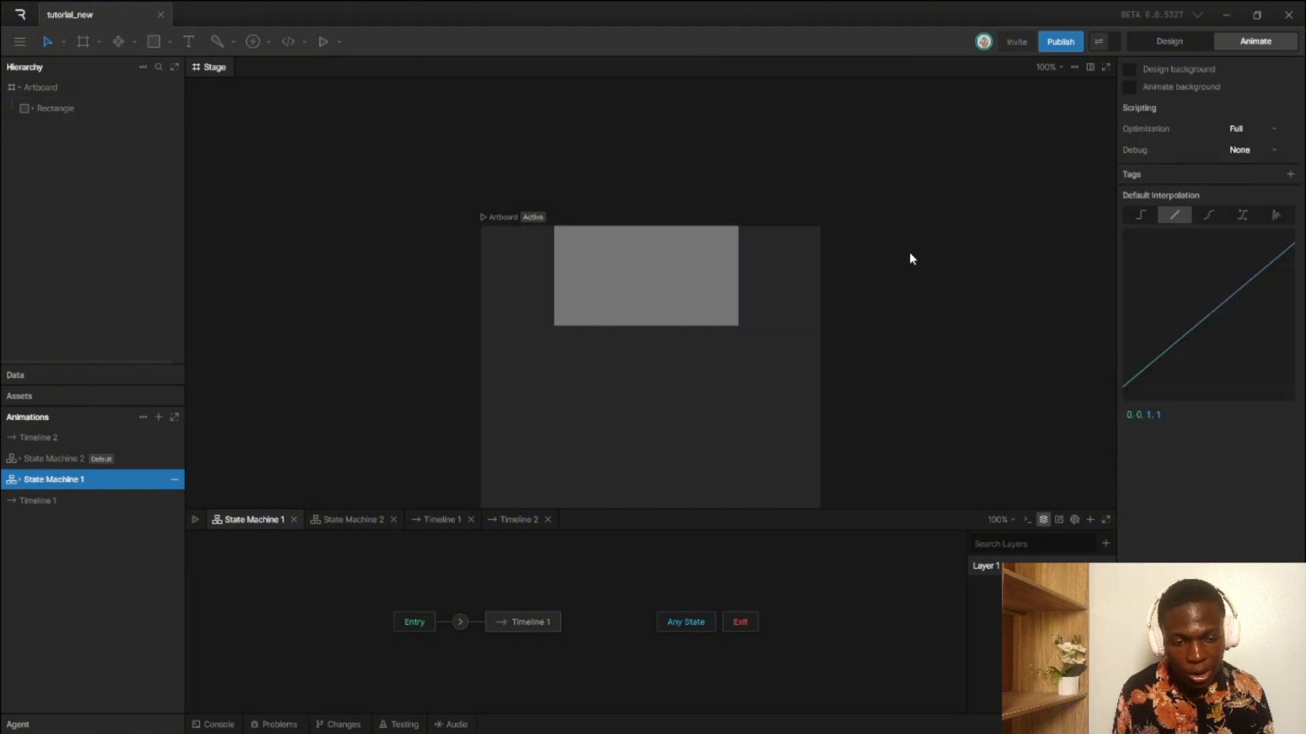
{"action": "left_click", "coordinate": [1167, 41]}
{"action": "left_click", "coordinate": [592, 280]}
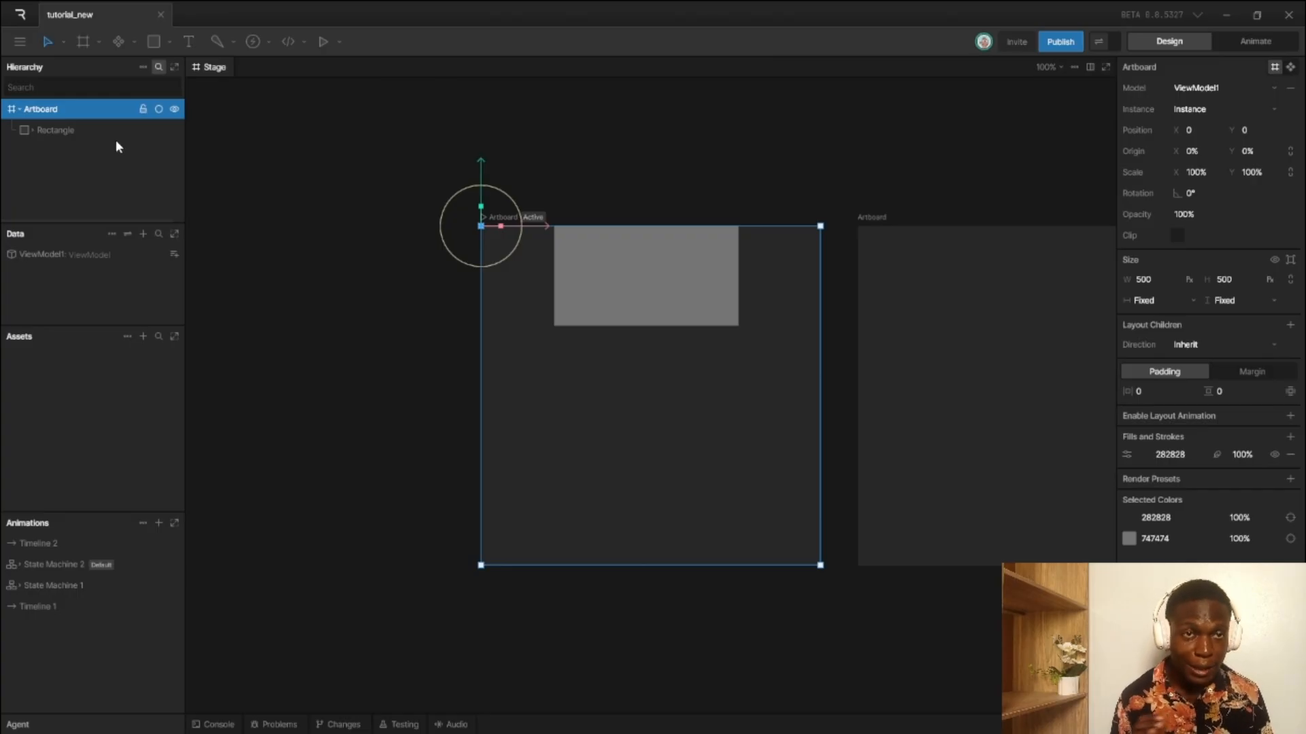
- Look at the home screen and return to the tutorial_new file
{"action": "left_click", "coordinate": [21, 14]}
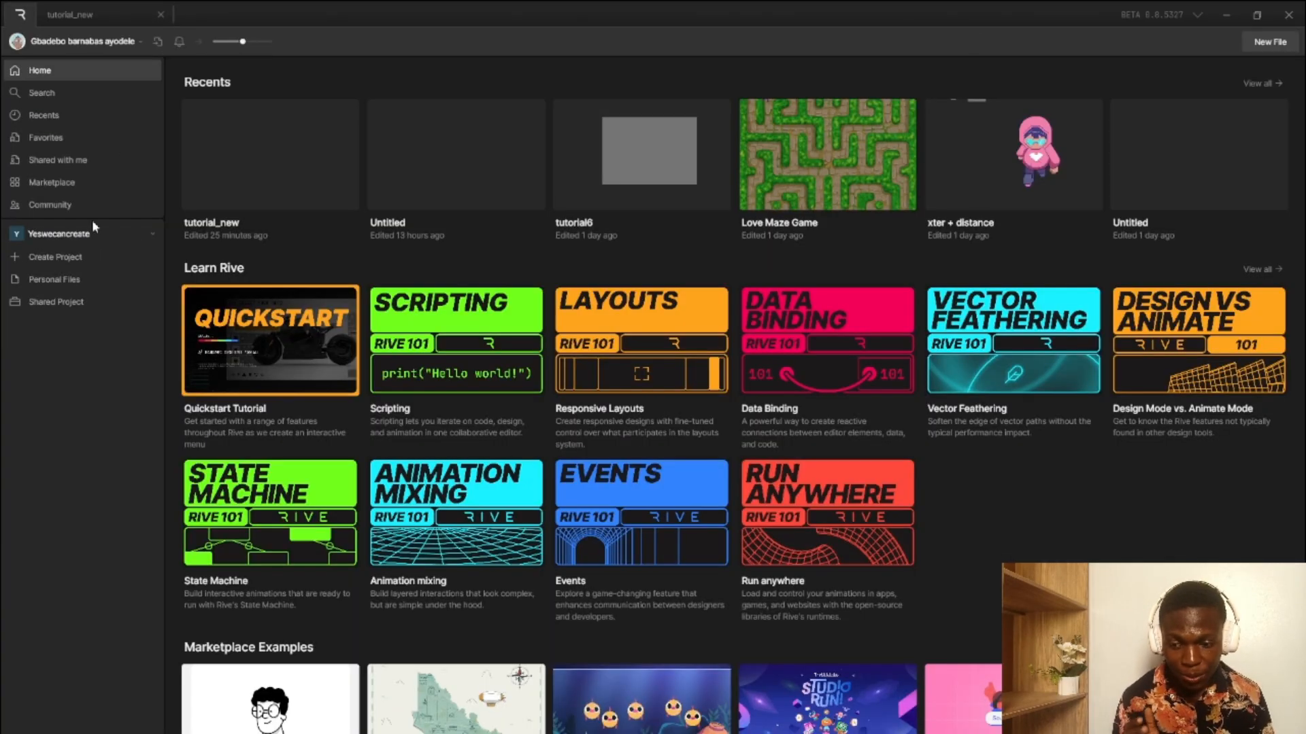
{"action": "left_click", "coordinate": [106, 8]}
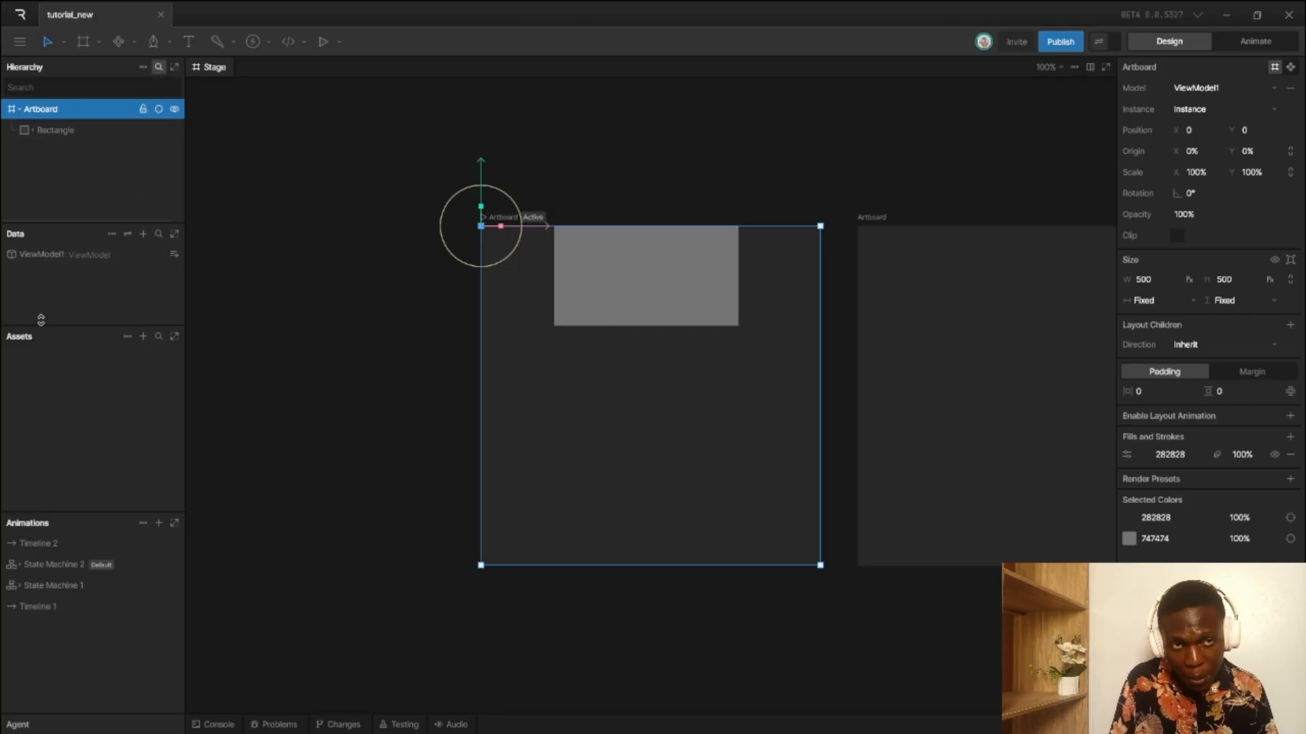
- Move the Assets section above Data in the sidebar and enlarge the Hierarchy section while shrinking Data
{"action": "left_click_drag", "start_coordinate": [61, 223], "coordinate": [76, 172]}
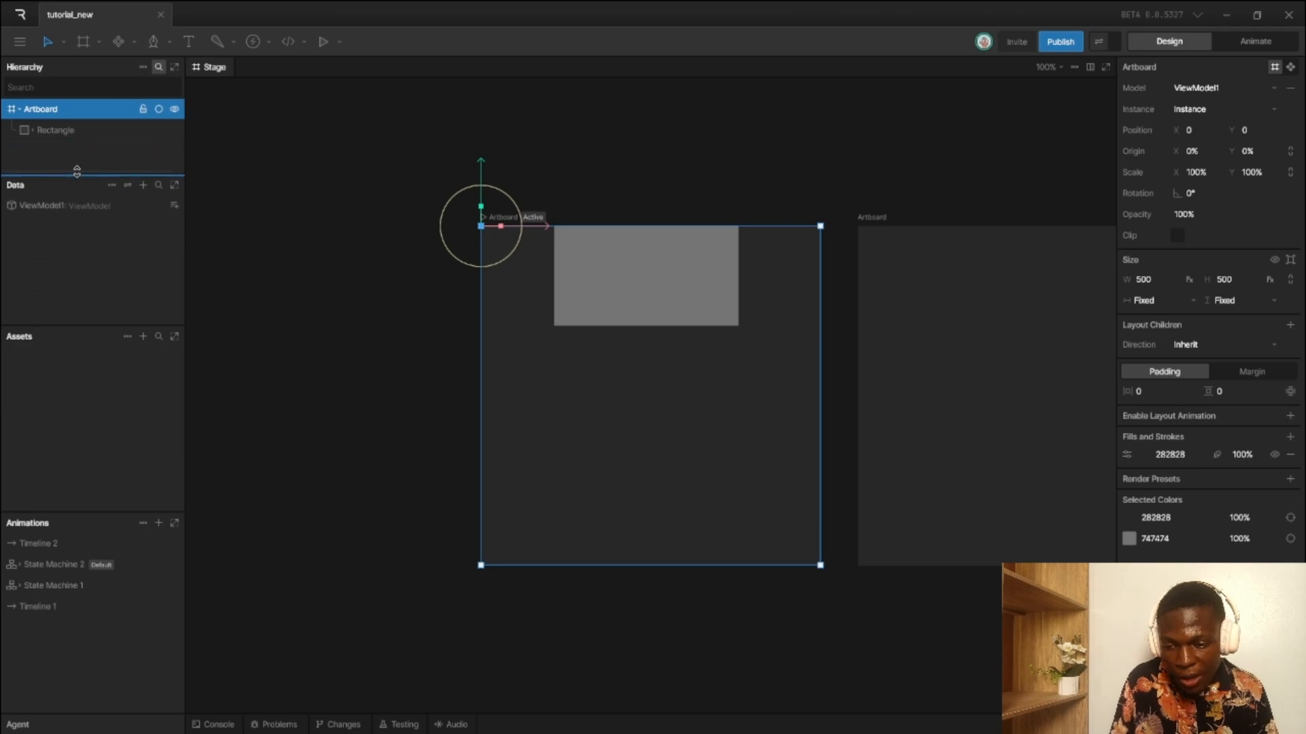
{"action": "left_click_drag", "start_coordinate": [28, 336], "coordinate": [27, 70]}
{"action": "left_click_drag", "start_coordinate": [61, 257], "coordinate": [47, 84]}
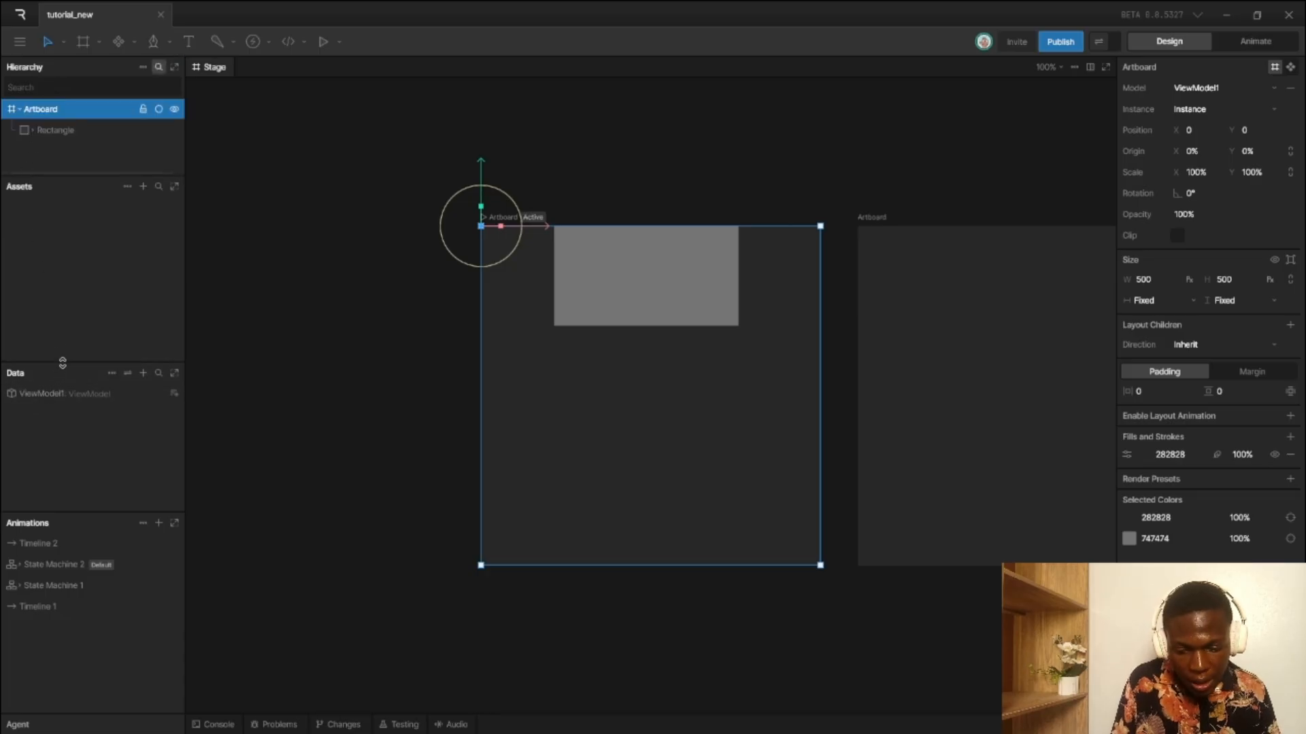
{"action": "left_click_drag", "start_coordinate": [63, 363], "coordinate": [68, 434]}
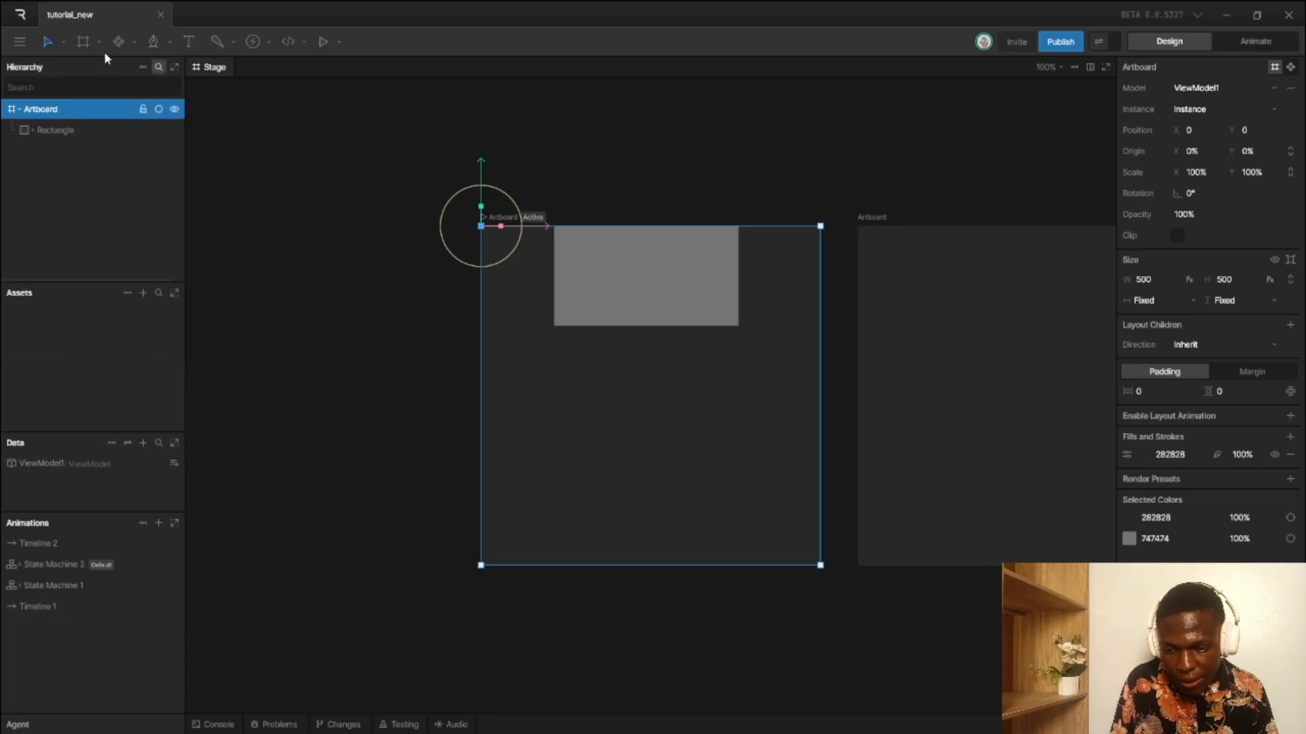
- Examine the options available for the Hierarchy
{"action": "left_click", "coordinate": [144, 69]}
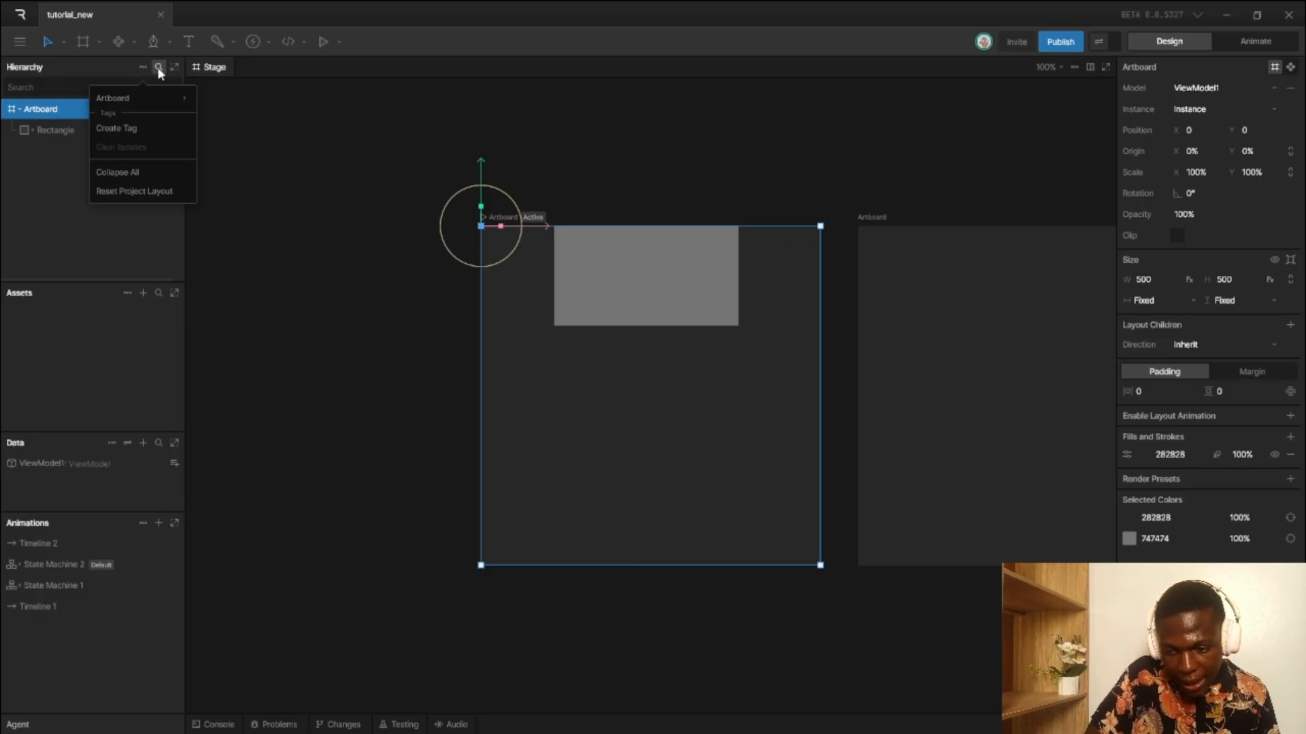
{"action": "left_click", "coordinate": [126, 69]}
{"action": "left_click", "coordinate": [103, 70]}
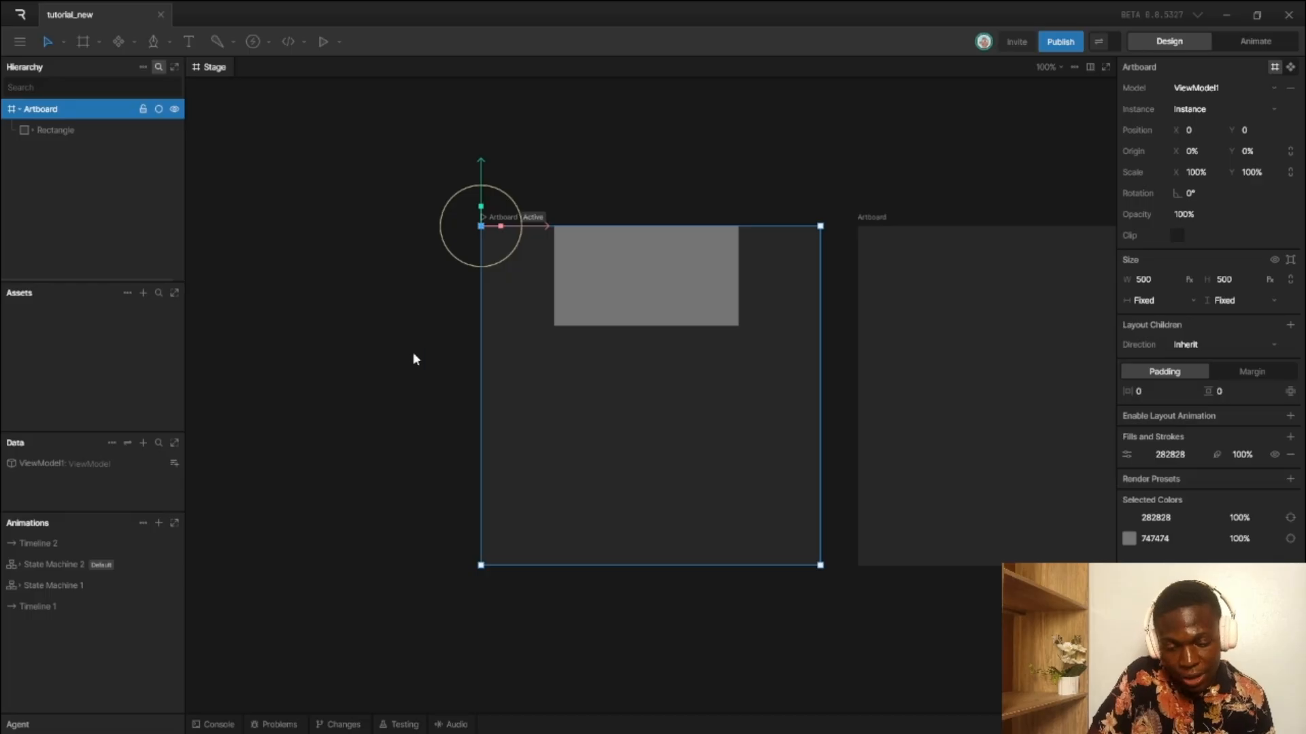
- Delete the second, empty artboard beside the one holding the rectangle
{"action": "left_click", "coordinate": [976, 310]}
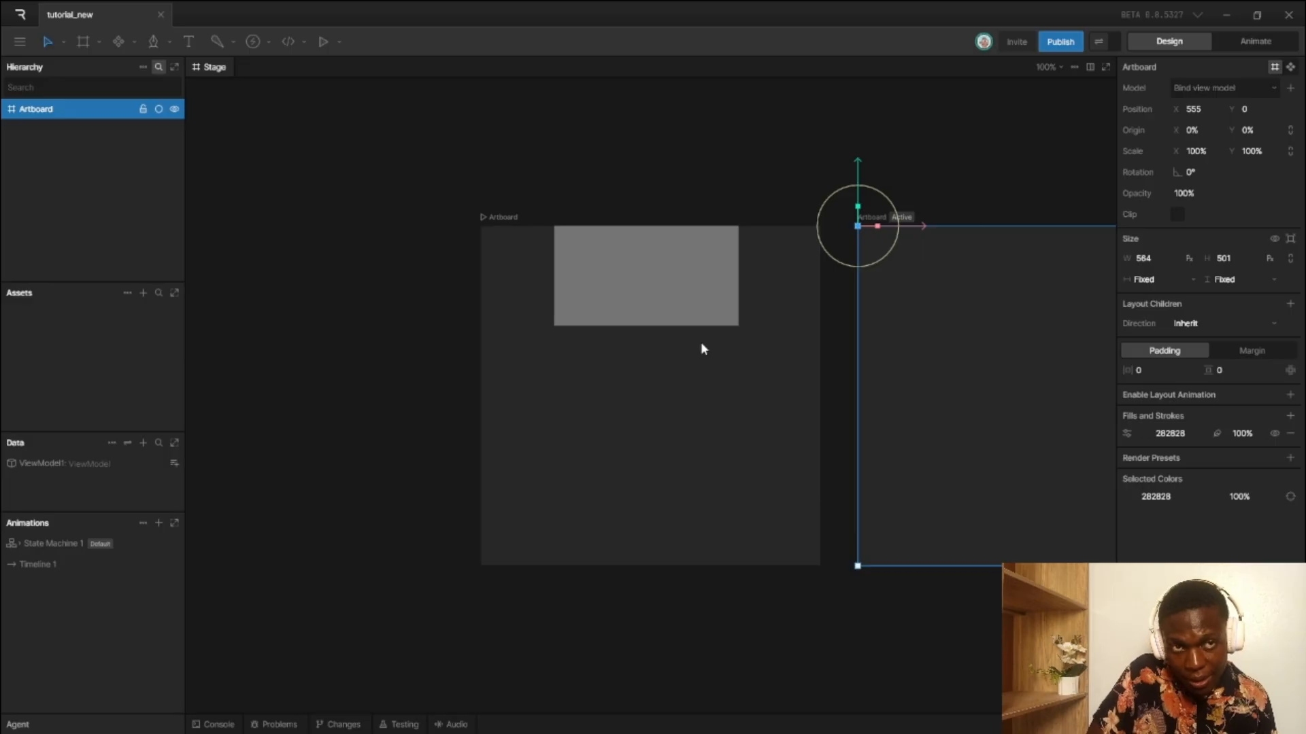
{"action": "key", "text": "Delete"}
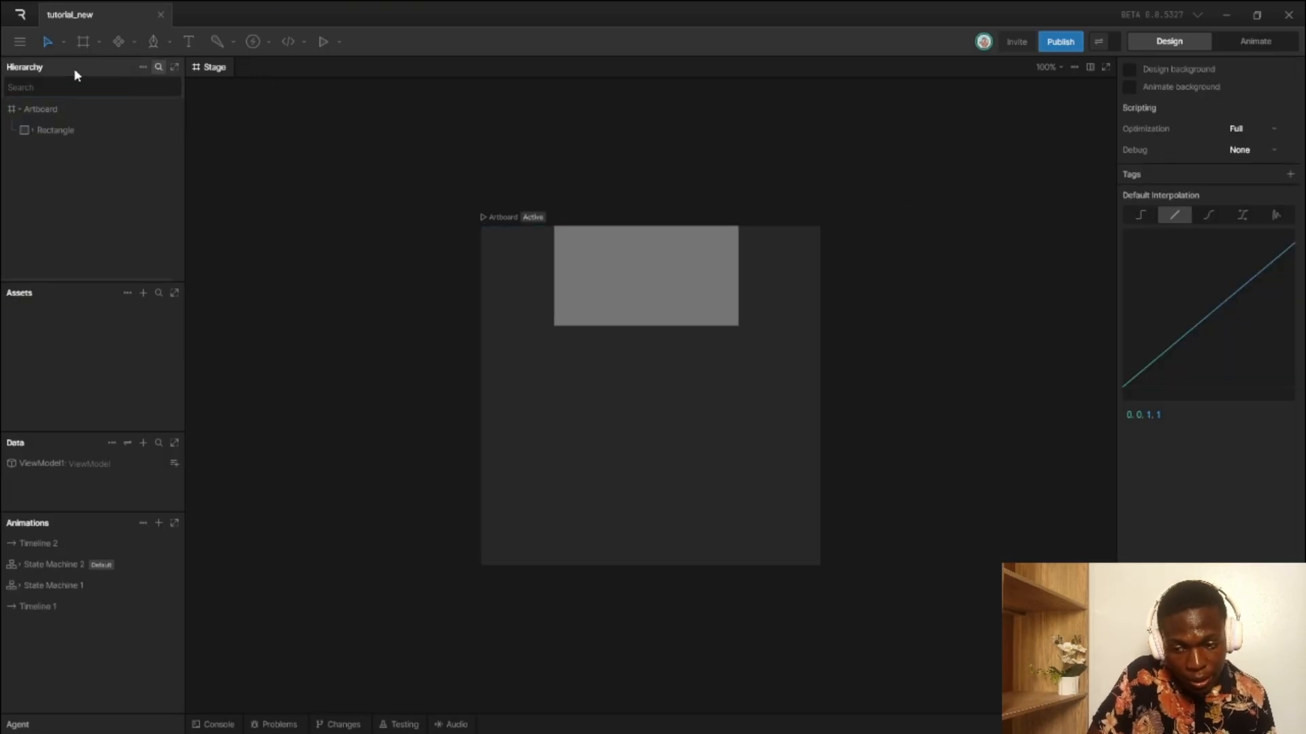
- Draw a new artboard about 659 by 498 beside the artboard holding the rectangle
{"action": "left_click", "coordinate": [97, 42]}
{"action": "left_click", "coordinate": [145, 75]}
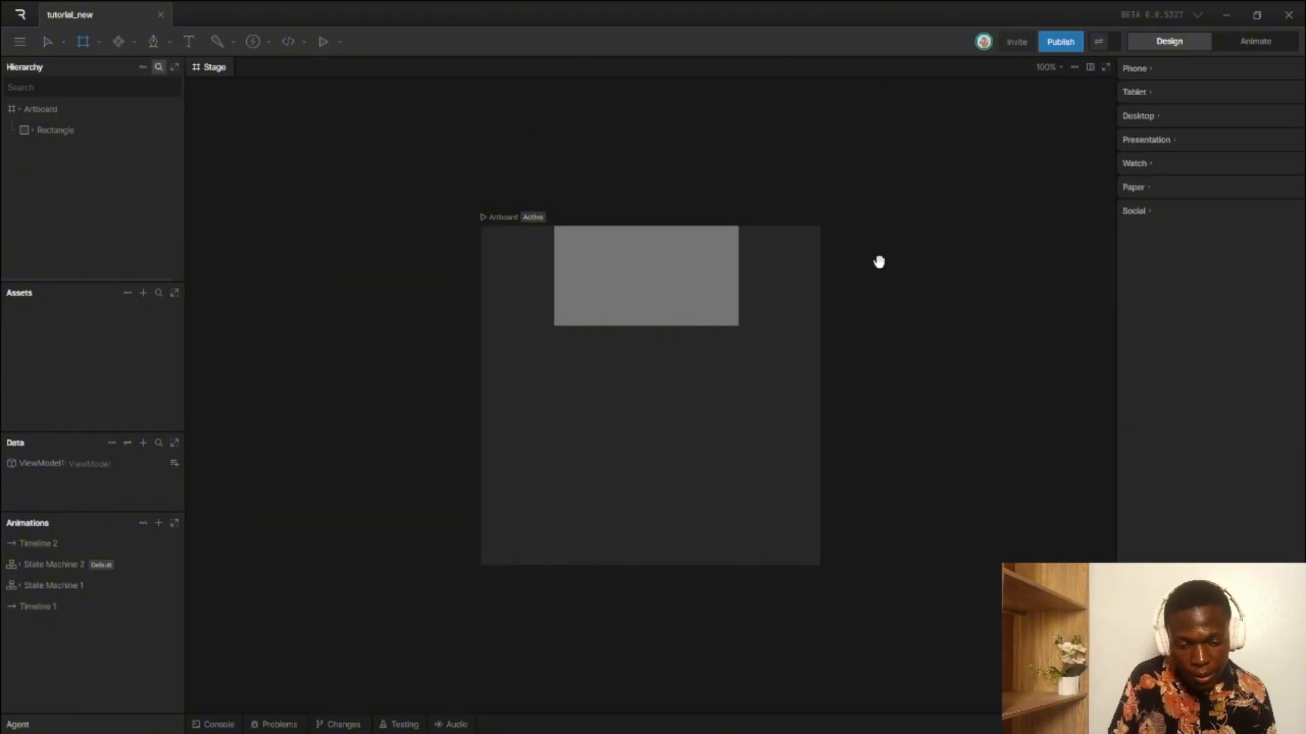
{"action": "mouse_move", "coordinate": [810, 258]}
{"action": "left_mouse_down"}
{"action": "mouse_move", "coordinate": [516, 253]}
{"action": "mouse_move", "coordinate": [753, 446]}
{"action": "mouse_move", "coordinate": [937, 553]}
{"action": "mouse_move", "coordinate": [933, 565]}
{"action": "left_mouse_up"}
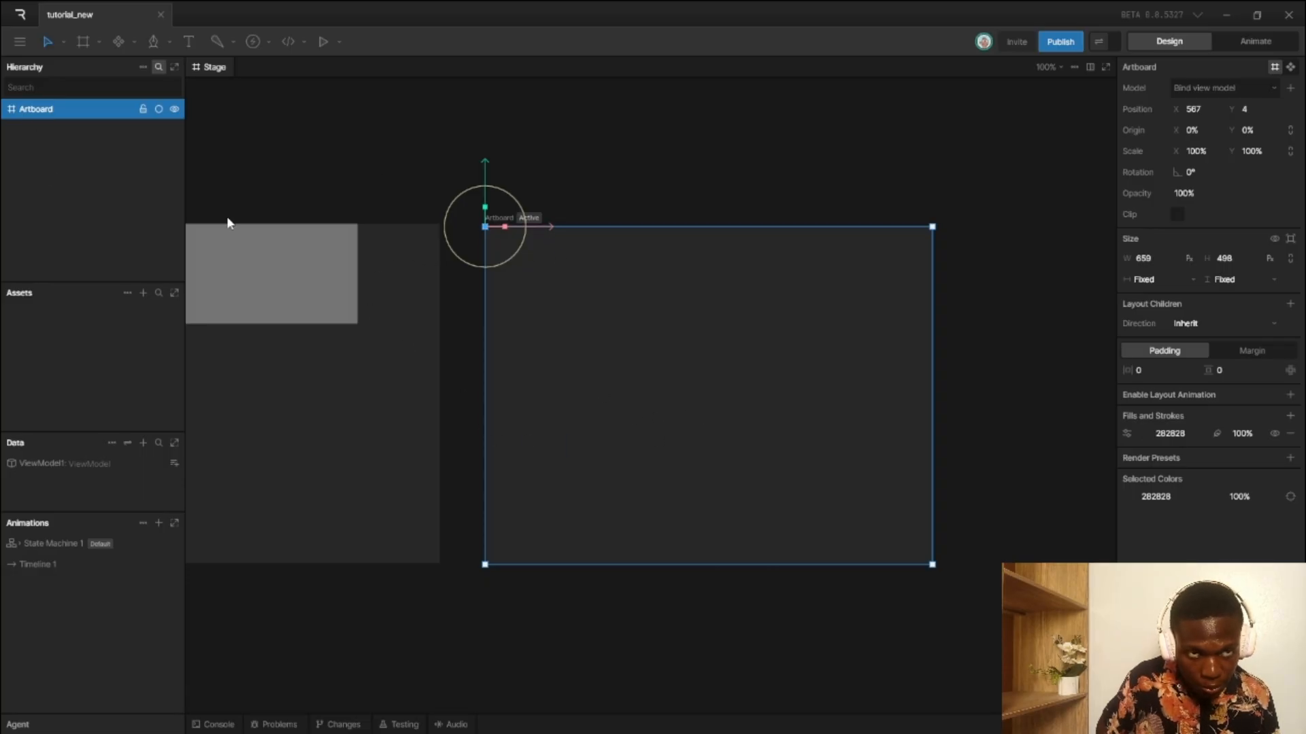
- Compare the Hierarchy contents of the two artboards by selecting the first artboard's rectangle and the new empty artboard
{"action": "left_click", "coordinate": [325, 404]}
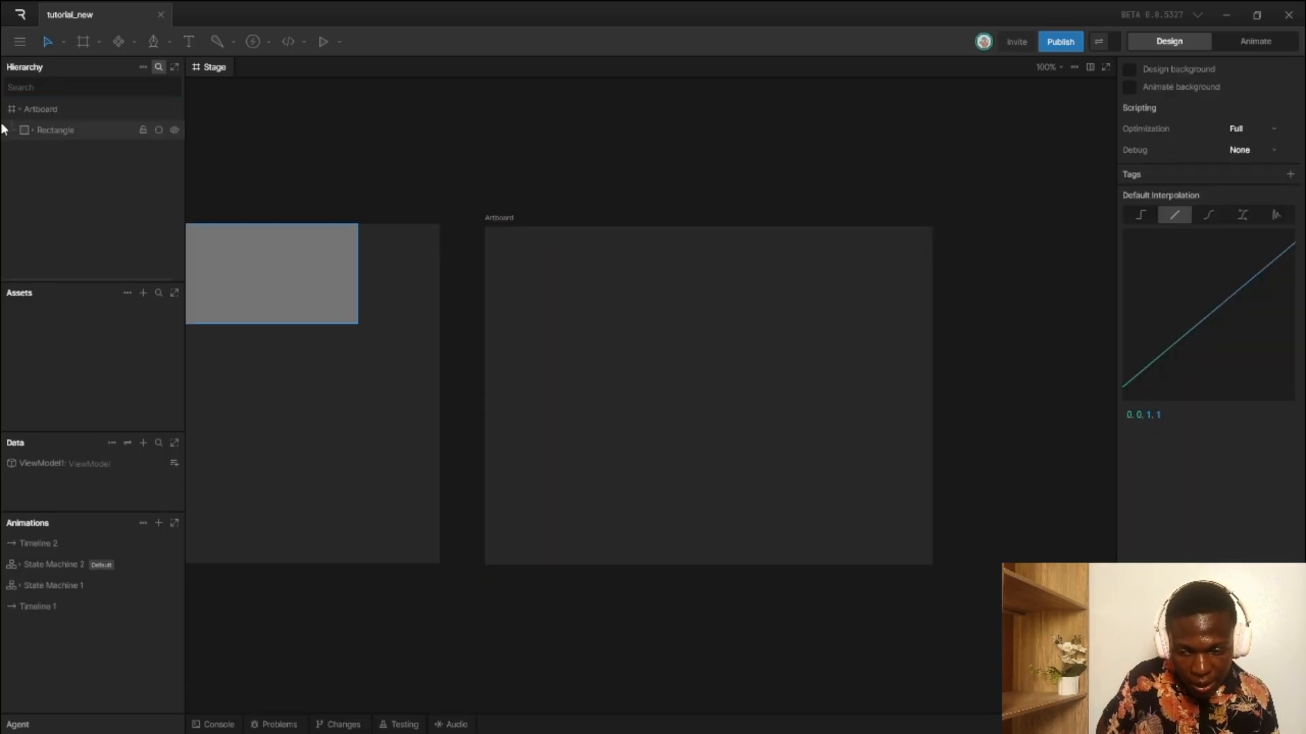
{"action": "left_click", "coordinate": [91, 130]}
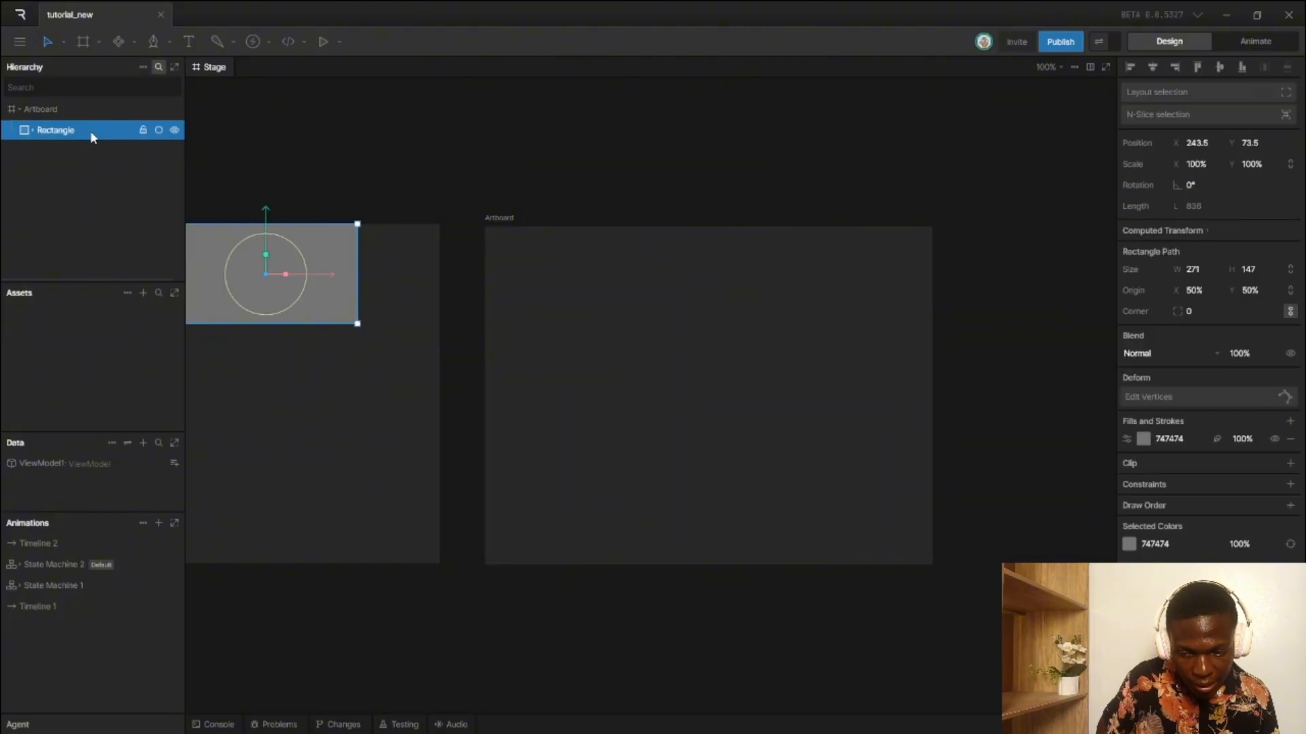
{"action": "left_click", "coordinate": [585, 338]}
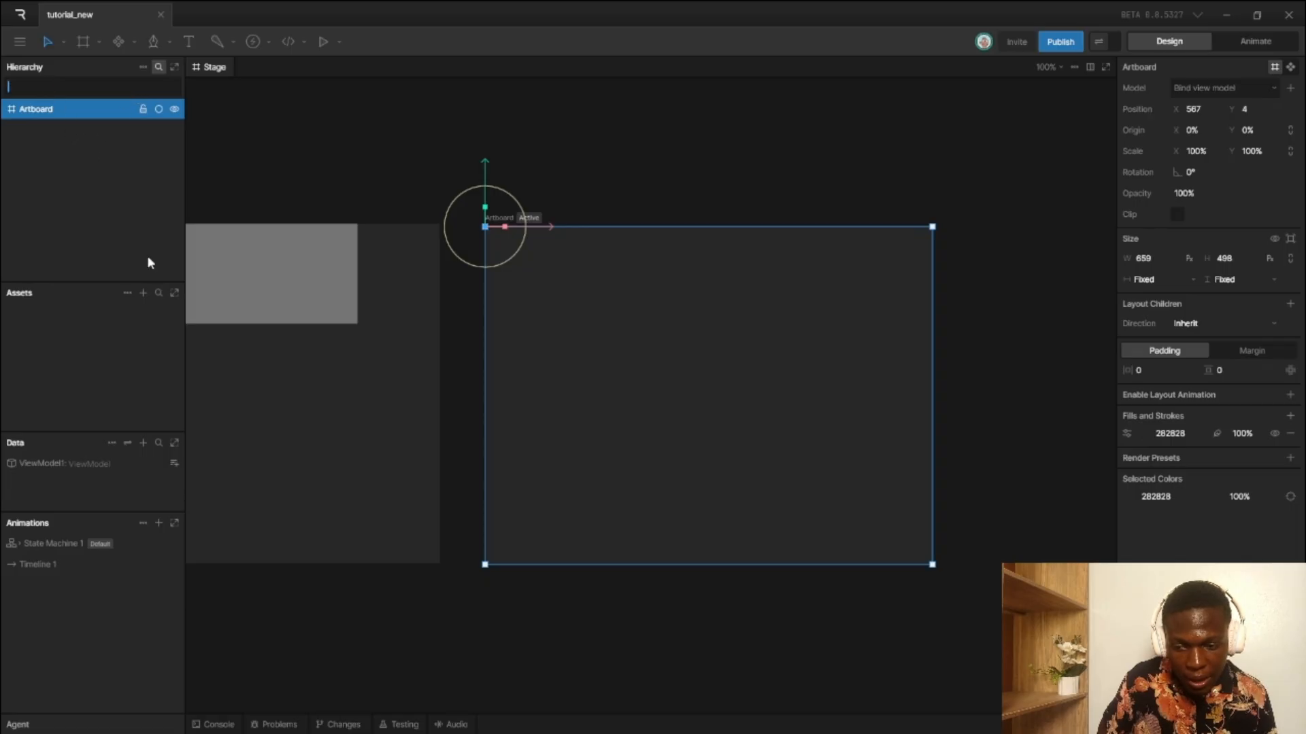
- Toggle the Hierarchy's search field off and on, and collapse and re-expand the section
{"action": "left_click", "coordinate": [142, 66]}
{"action": "left_click", "coordinate": [109, 96]}
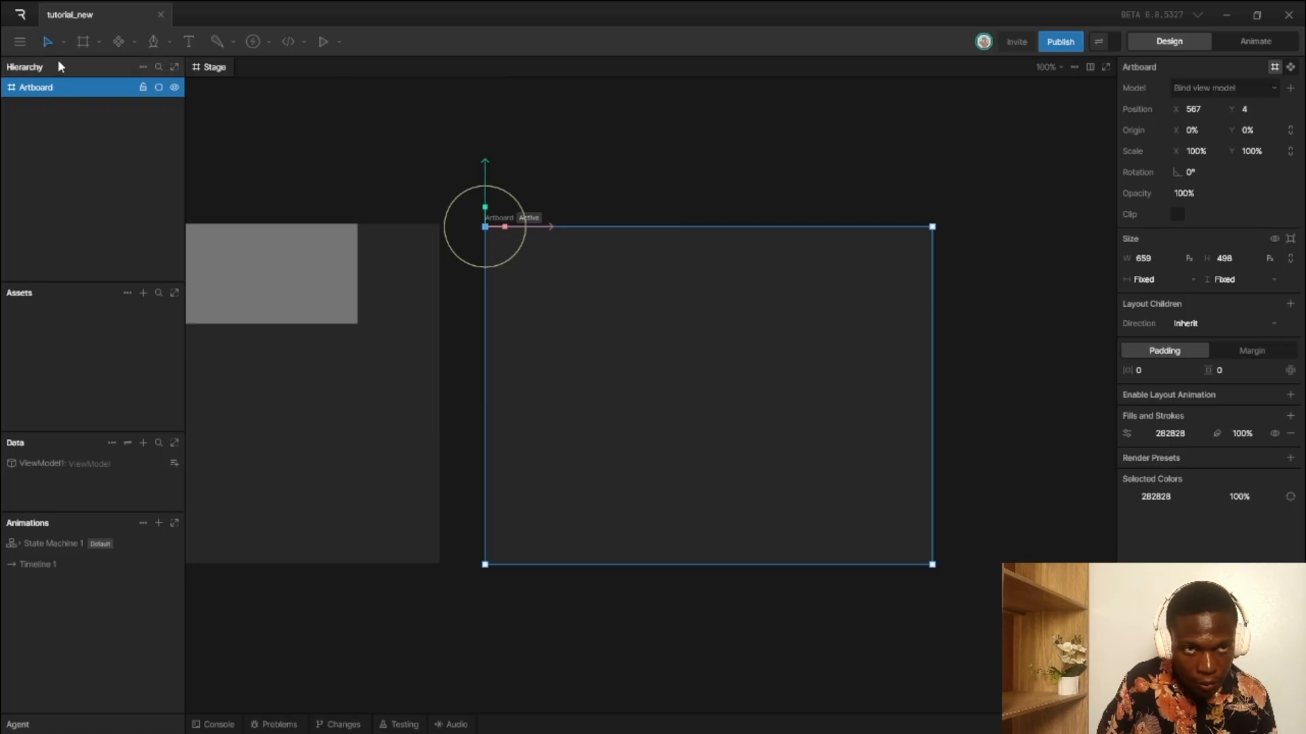
{"action": "left_click", "coordinate": [157, 68]}
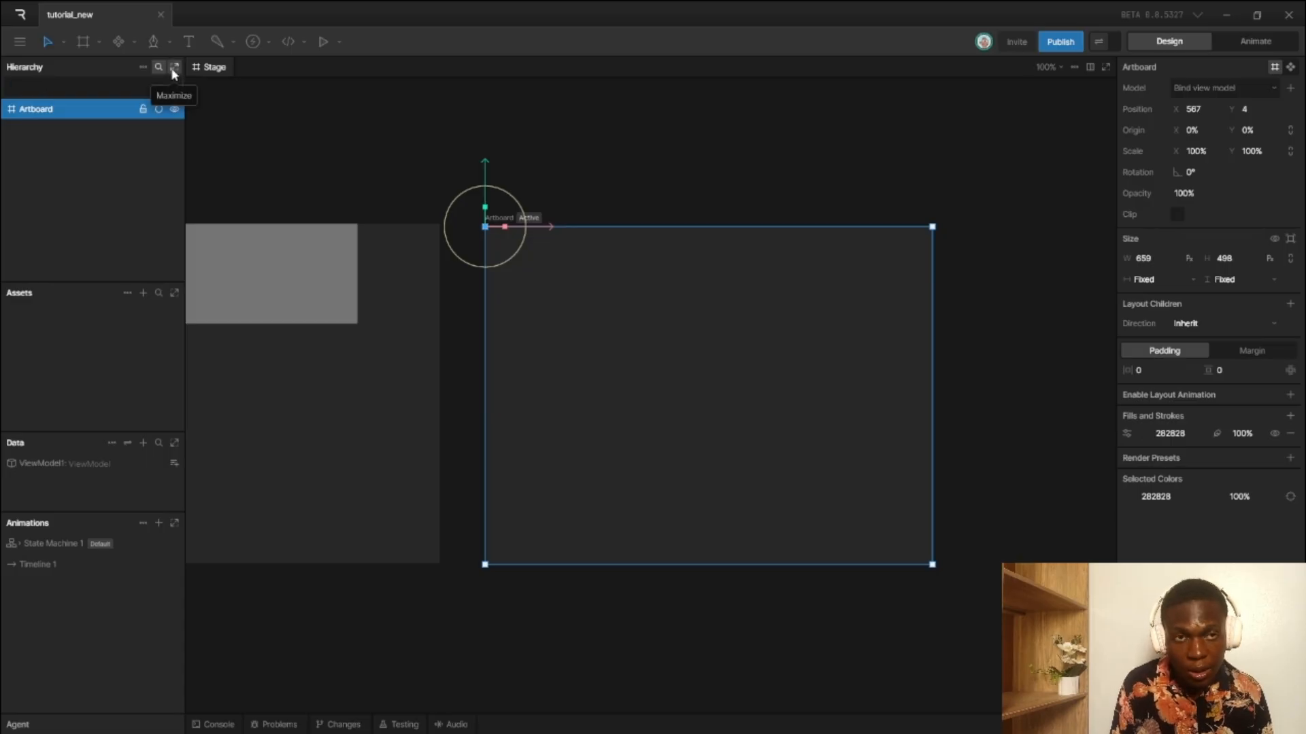
{"action": "left_click", "coordinate": [116, 66]}
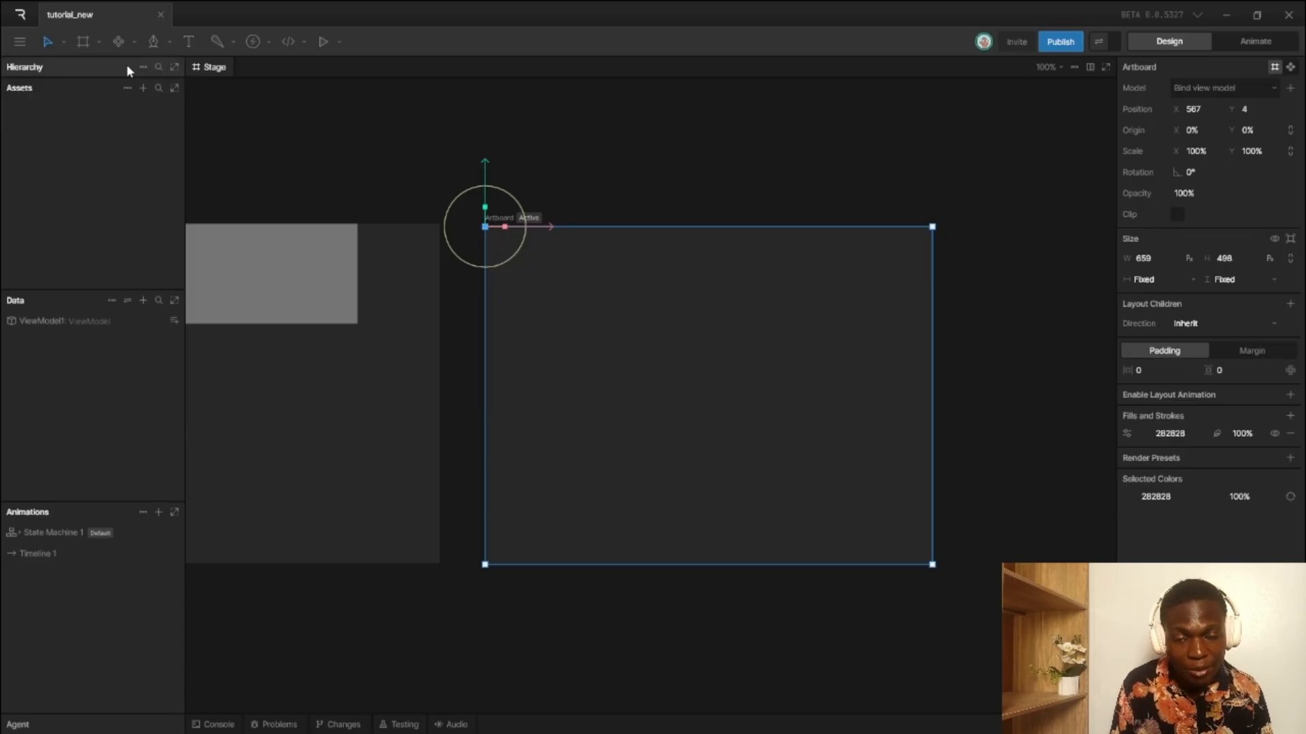
{"action": "left_click", "coordinate": [115, 67]}
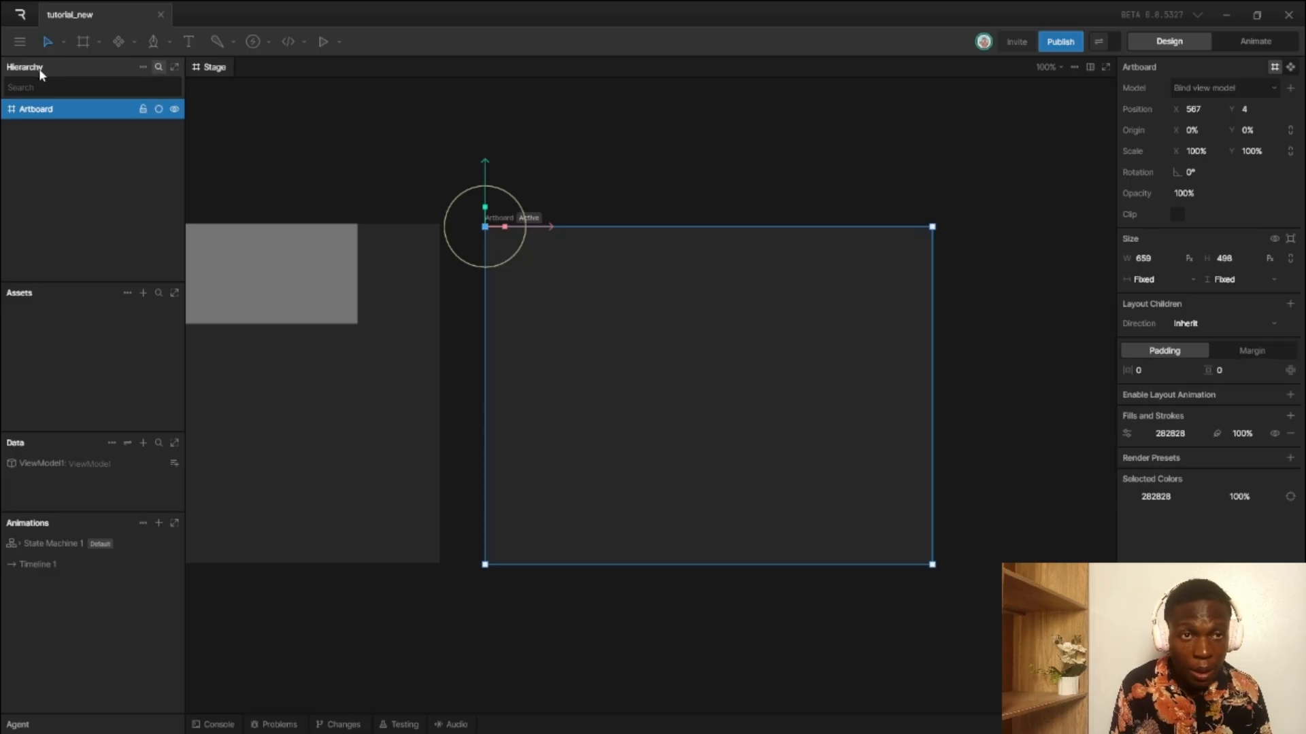
- Try maximizing the Hierarchy section and restore the stacked sidebar layout
{"action": "left_click", "coordinate": [172, 68]}
{"action": "left_click", "coordinate": [173, 69]}
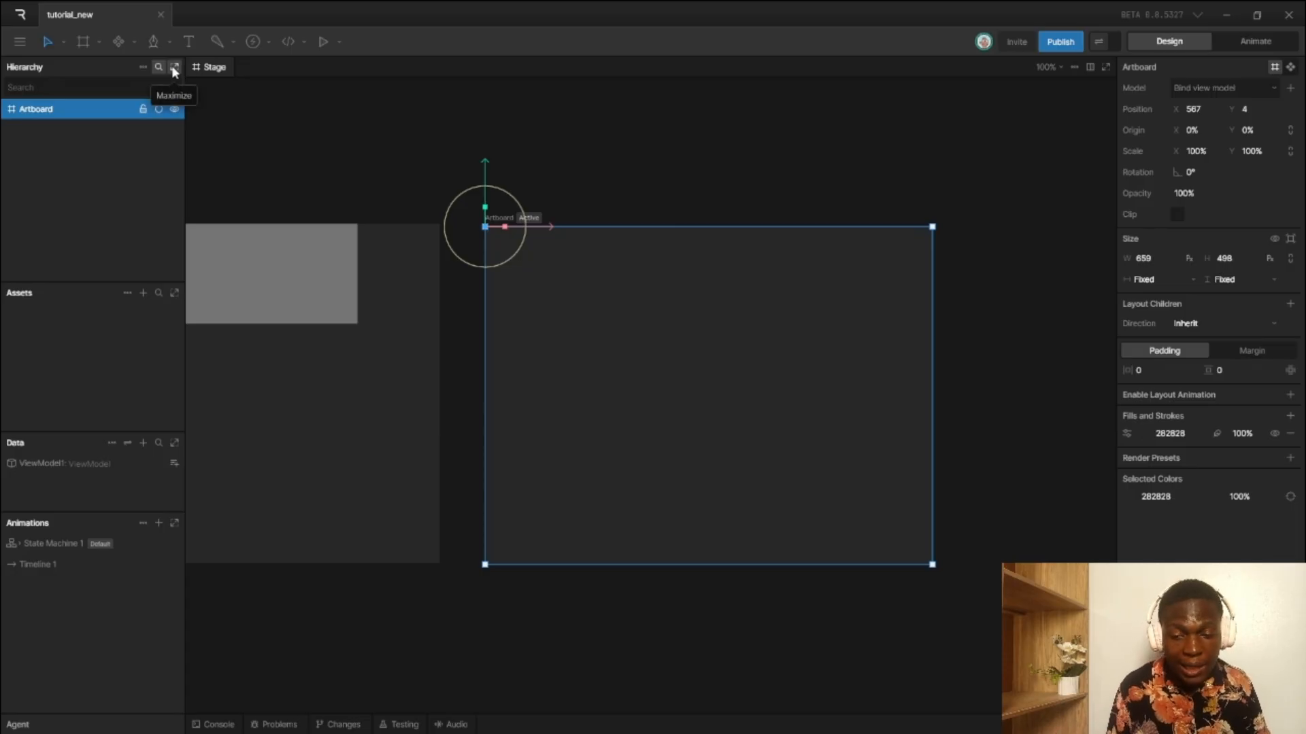
{"action": "left_click", "coordinate": [175, 69]}
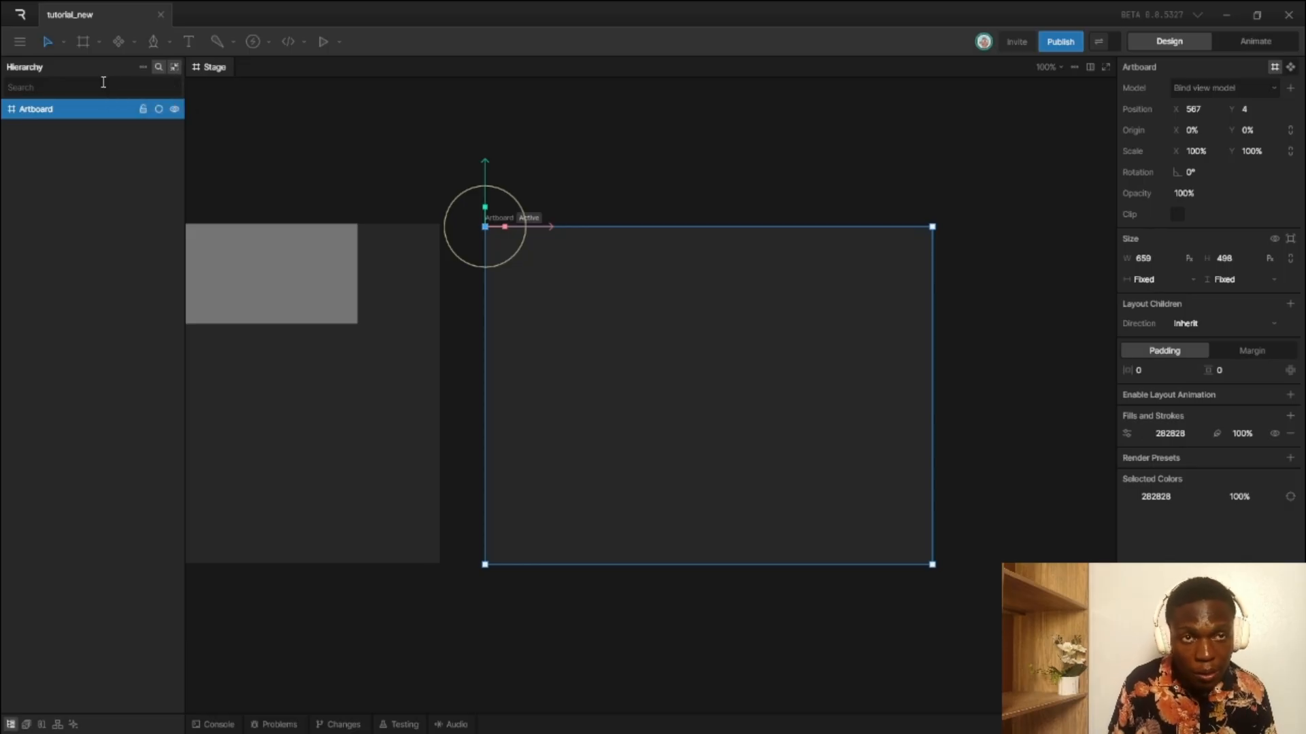
{"action": "left_click", "coordinate": [175, 67]}
- Maximize the Assets section, view the Hierarchy, Data, Animations and Agent sections in full height, and restore the stacked layout
{"action": "left_click", "coordinate": [175, 293]}
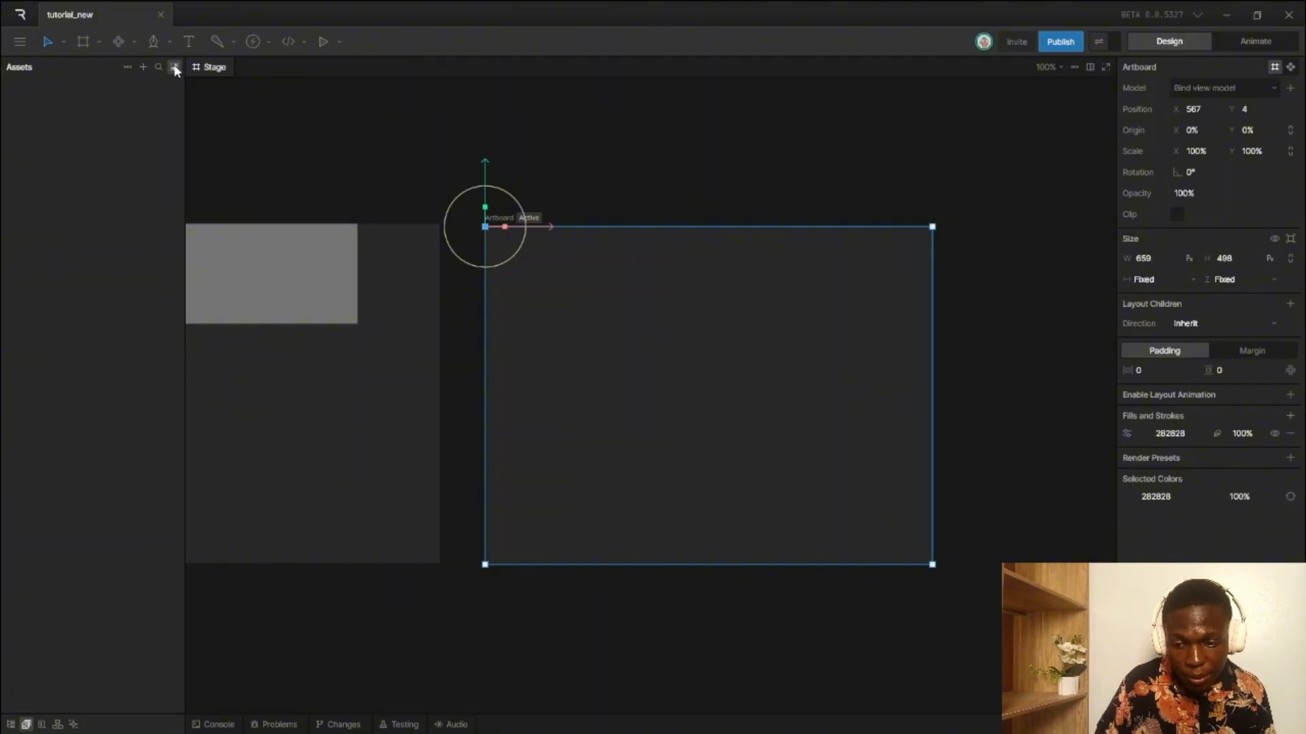
{"action": "left_click", "coordinate": [11, 724]}
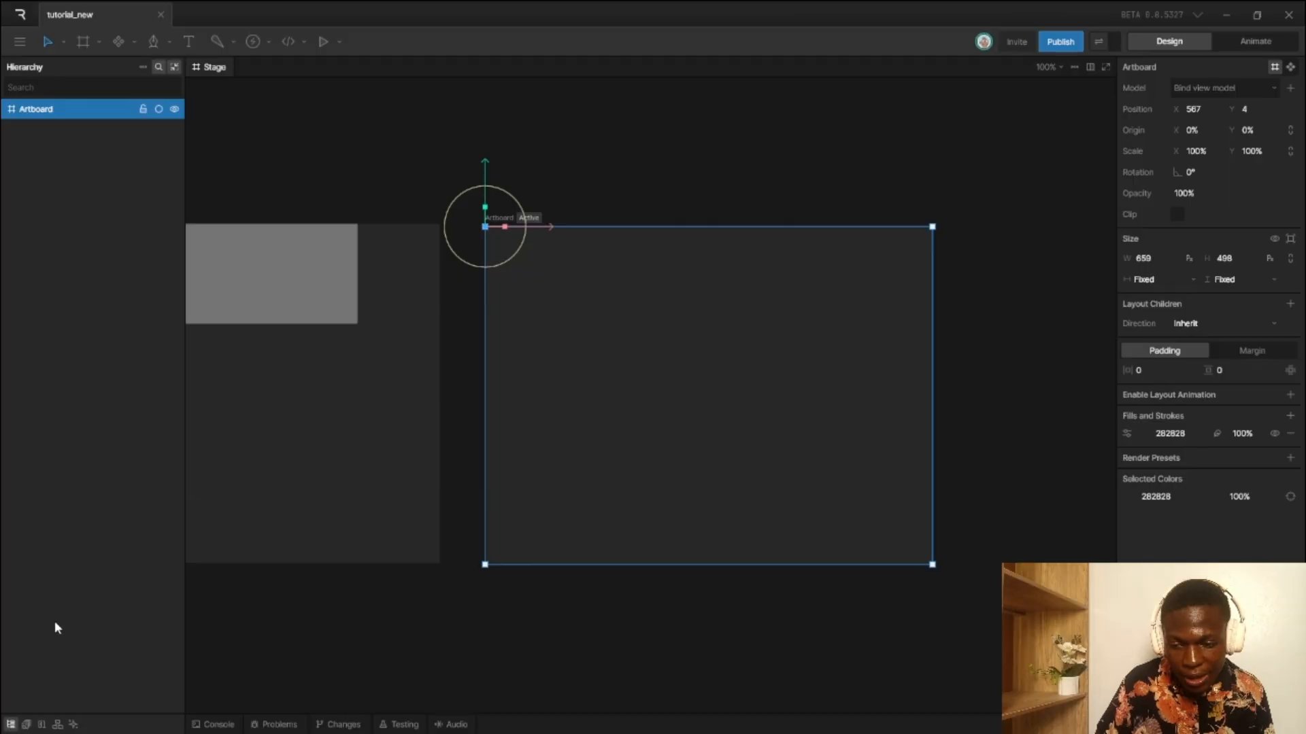
{"action": "left_click", "coordinate": [41, 724]}
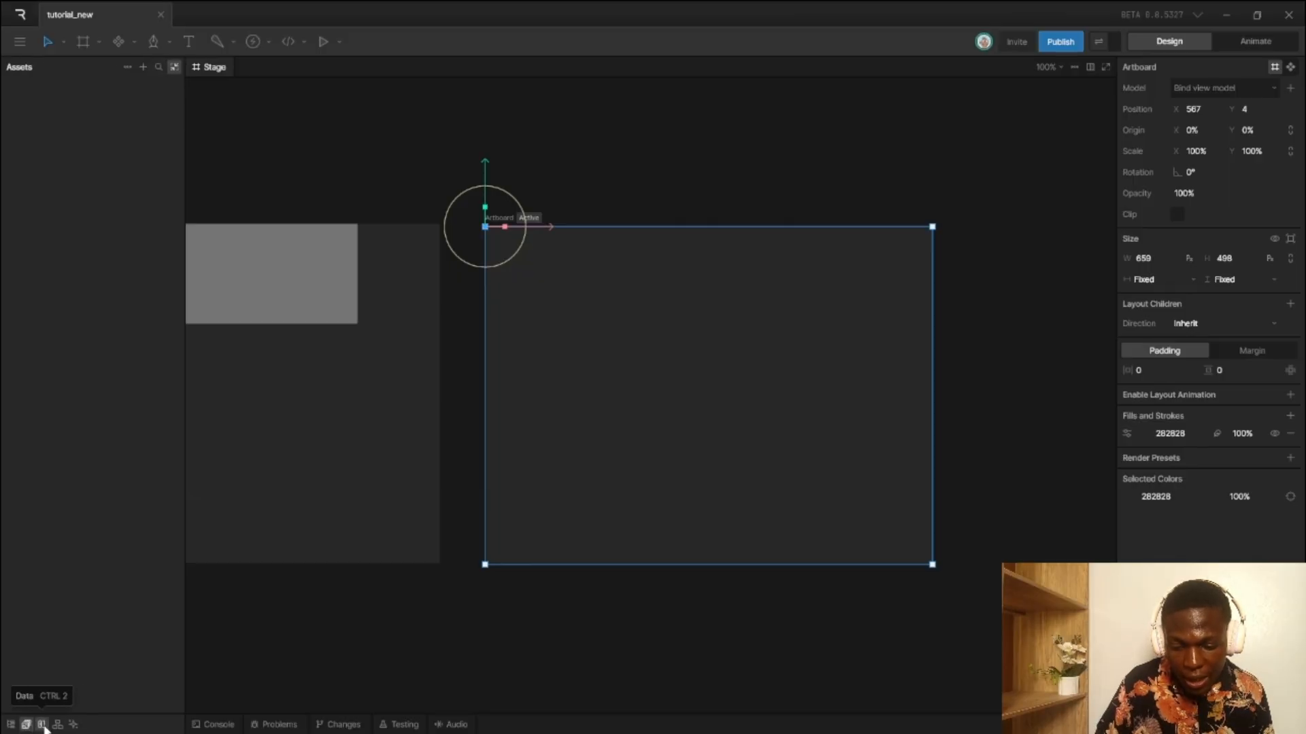
{"action": "left_click", "coordinate": [57, 724]}
{"action": "left_click", "coordinate": [73, 724]}
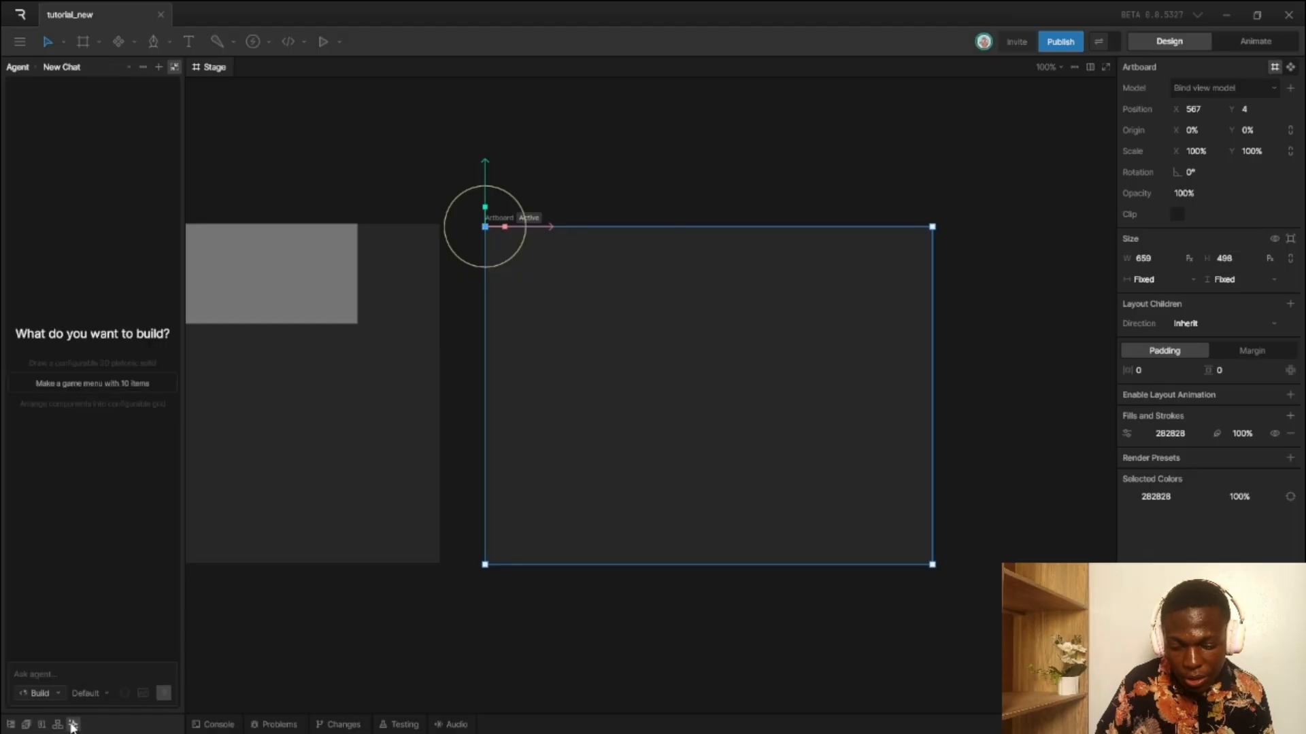
{"action": "left_click", "coordinate": [30, 725]}
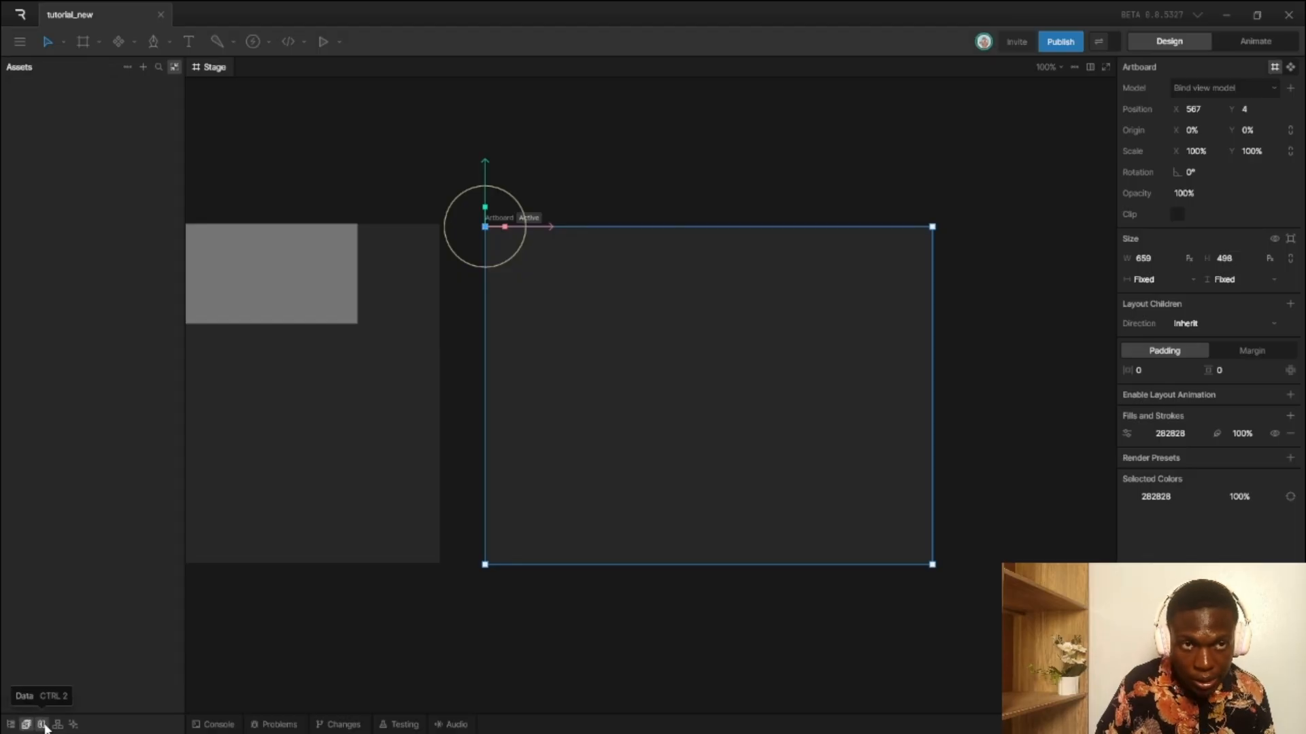
{"action": "left_click", "coordinate": [173, 67]}
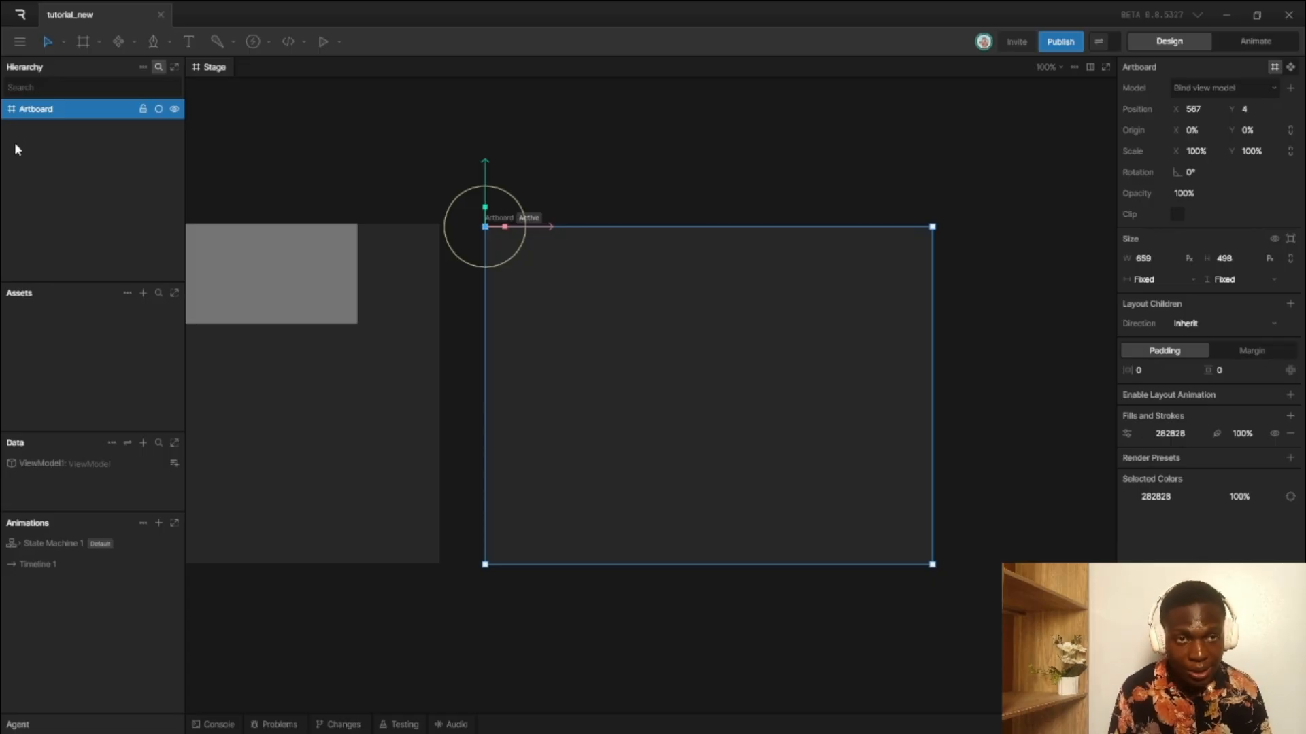
- Lock the new artboard and toggle its visibility off and on
{"action": "left_click", "coordinate": [144, 110]}
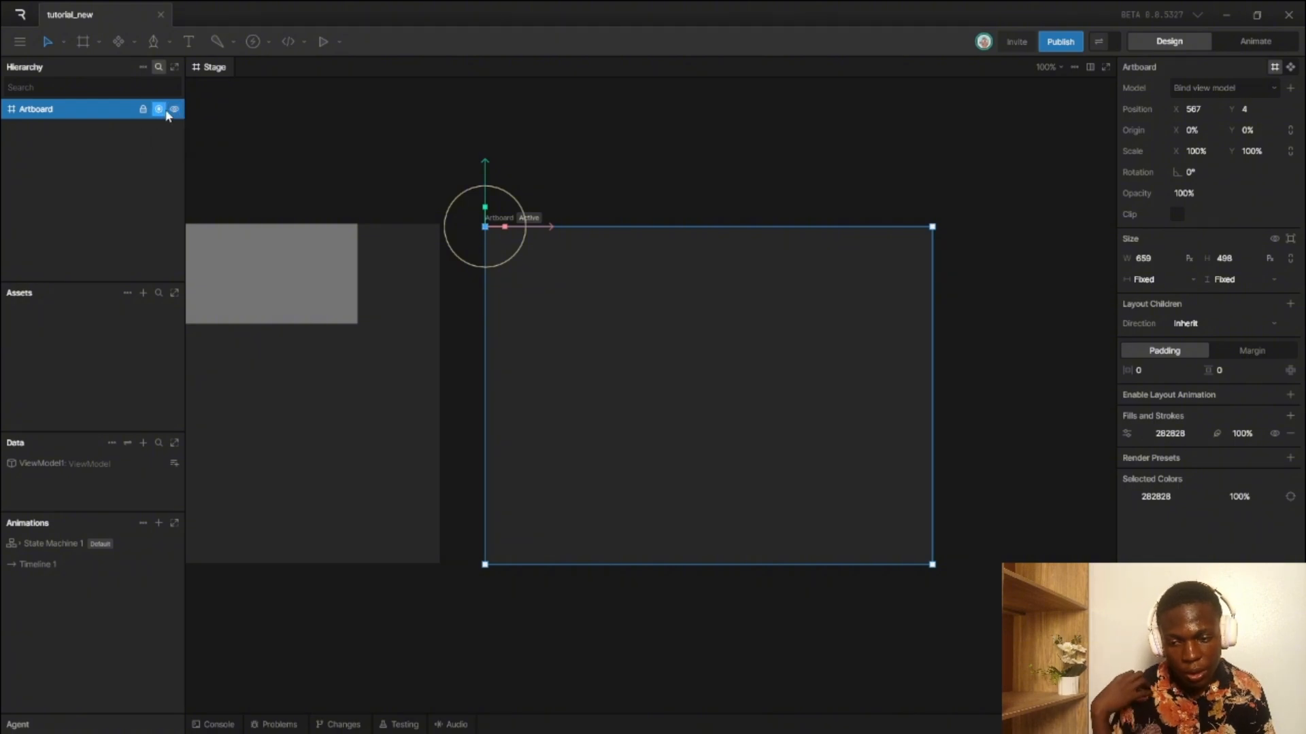
{"action": "left_click", "coordinate": [176, 112]}
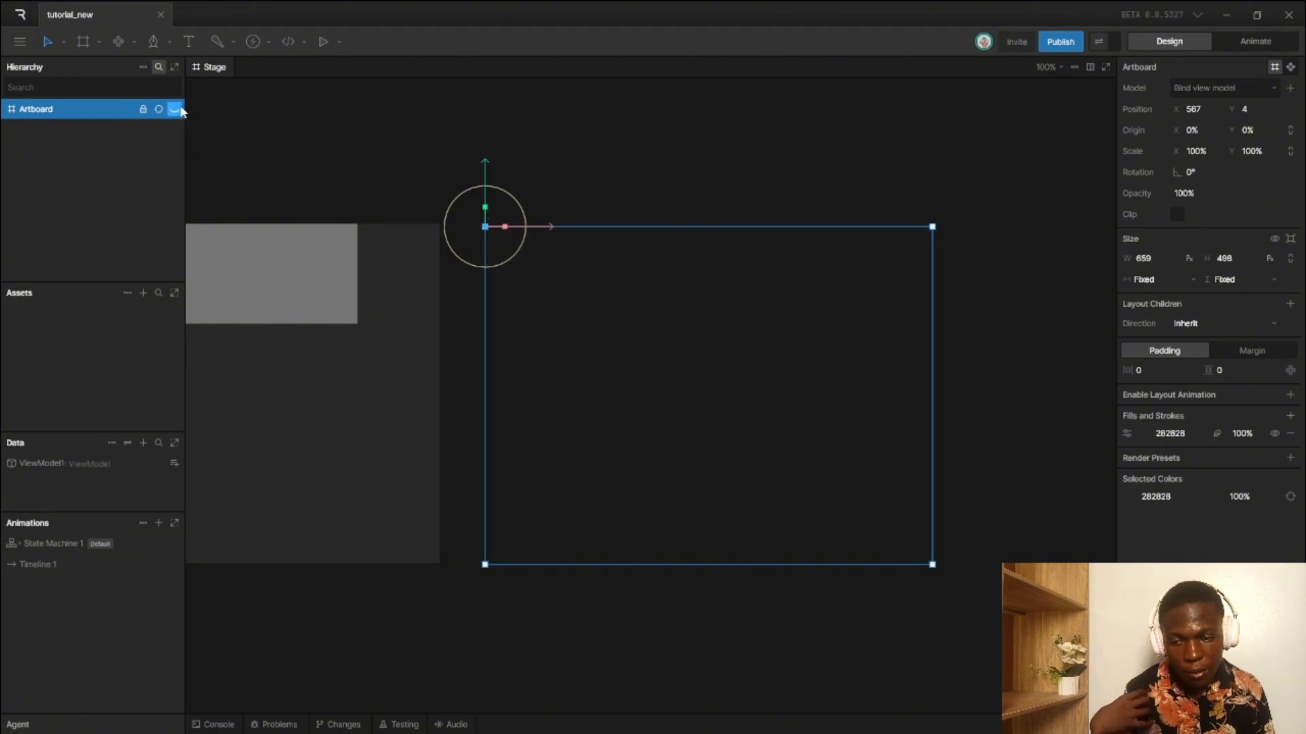
{"action": "left_click", "coordinate": [175, 110]}
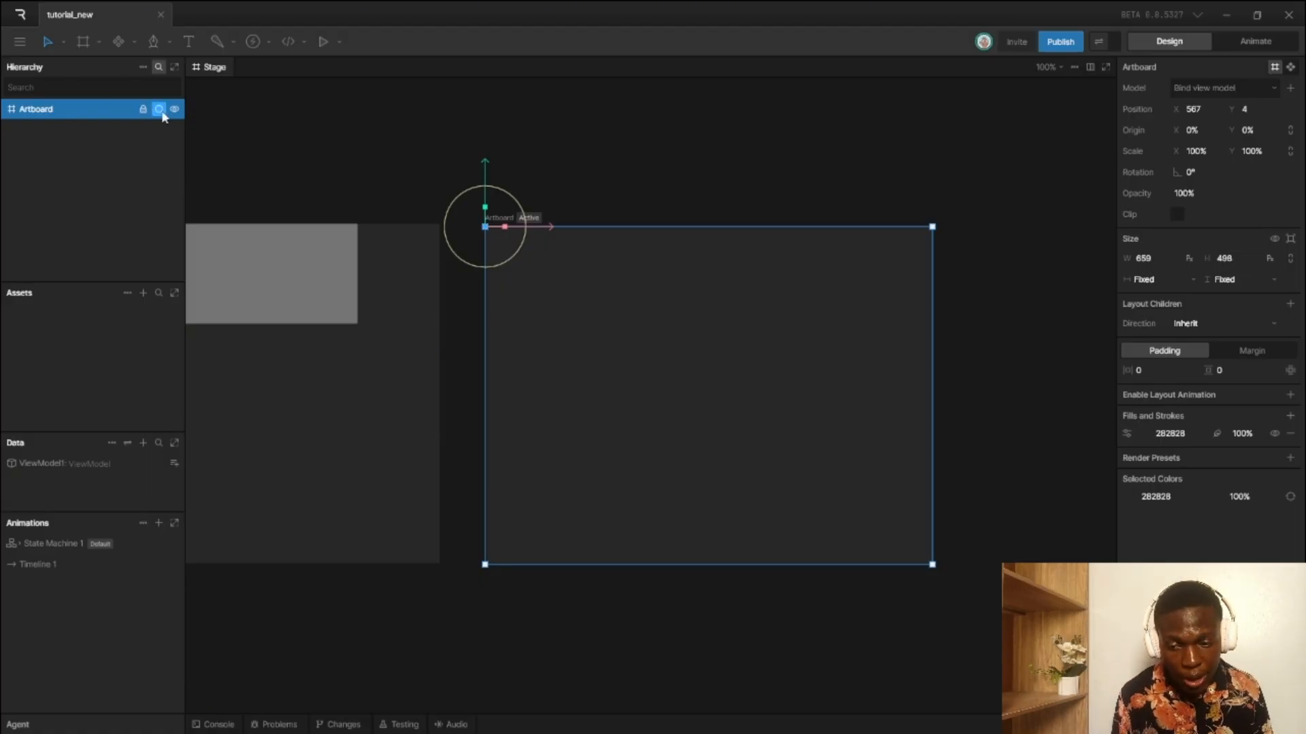
- Draw an ellipse about 194 by 204 below the rectangle in the first artboard
{"action": "left_click", "coordinate": [309, 352]}
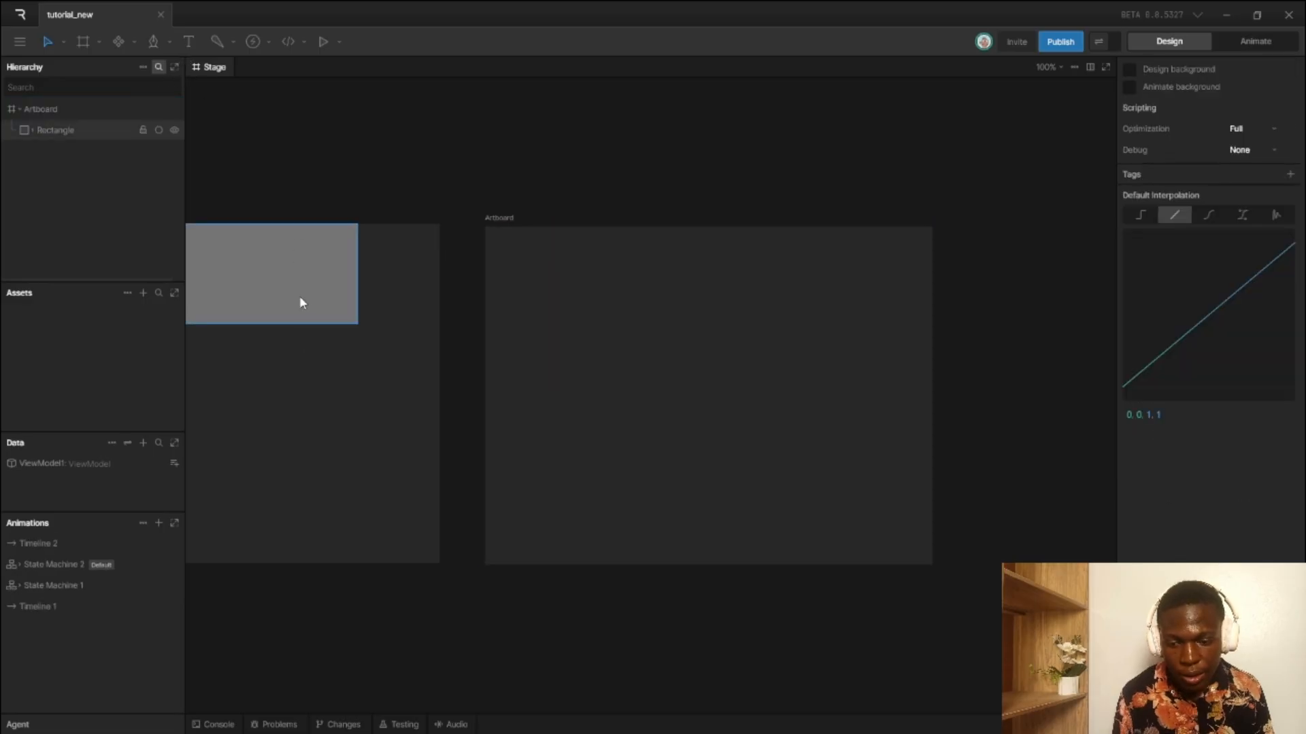
{"action": "left_click", "coordinate": [163, 42]}
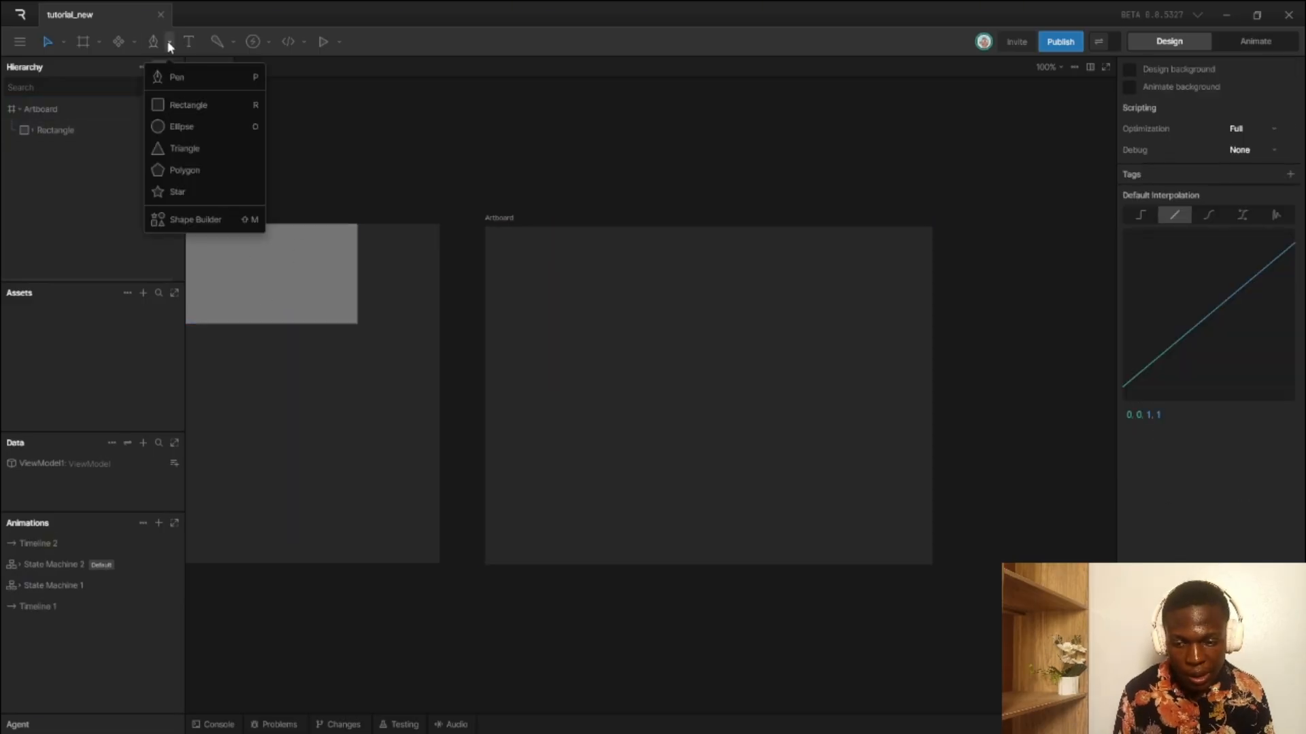
{"action": "left_click", "coordinate": [175, 126]}
{"action": "left_click_drag", "start_coordinate": [270, 356], "coordinate": [401, 494]}
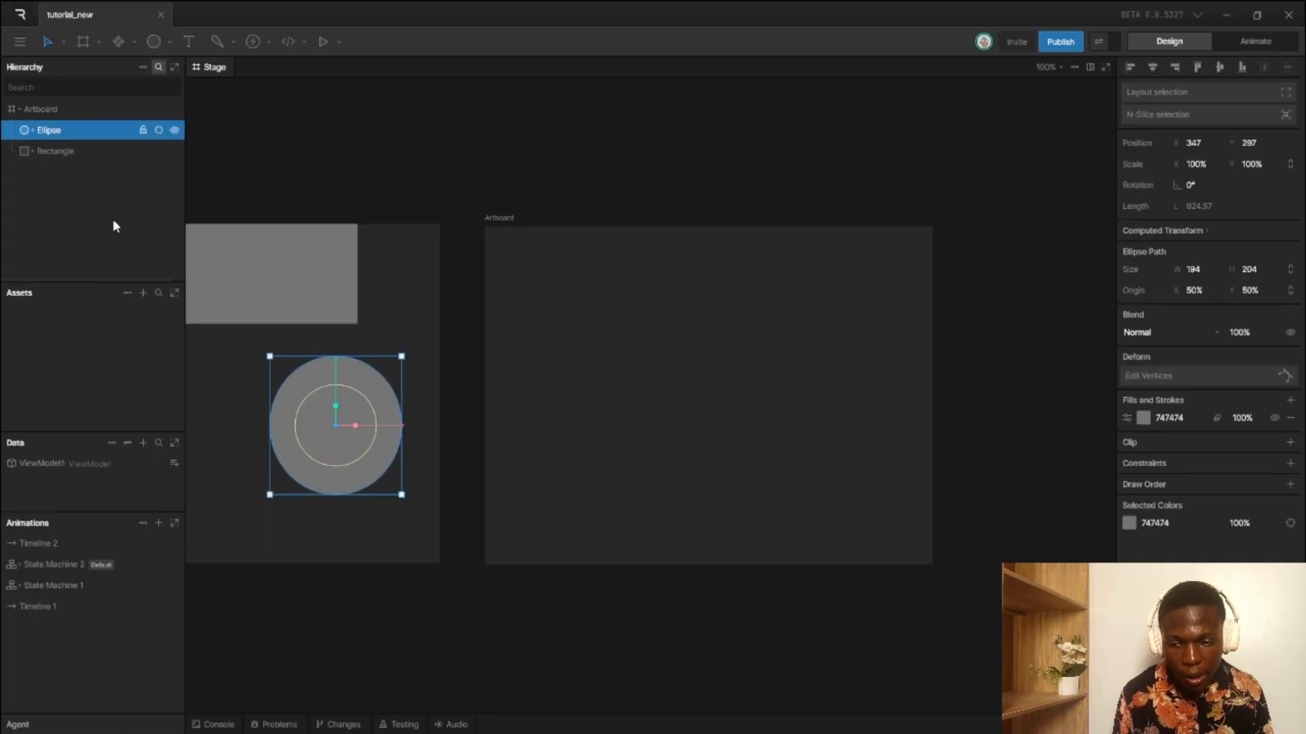
- Isolate the ellipse with solo and release it, and toggle its visibility off and on several times
{"action": "left_click", "coordinate": [158, 130]}
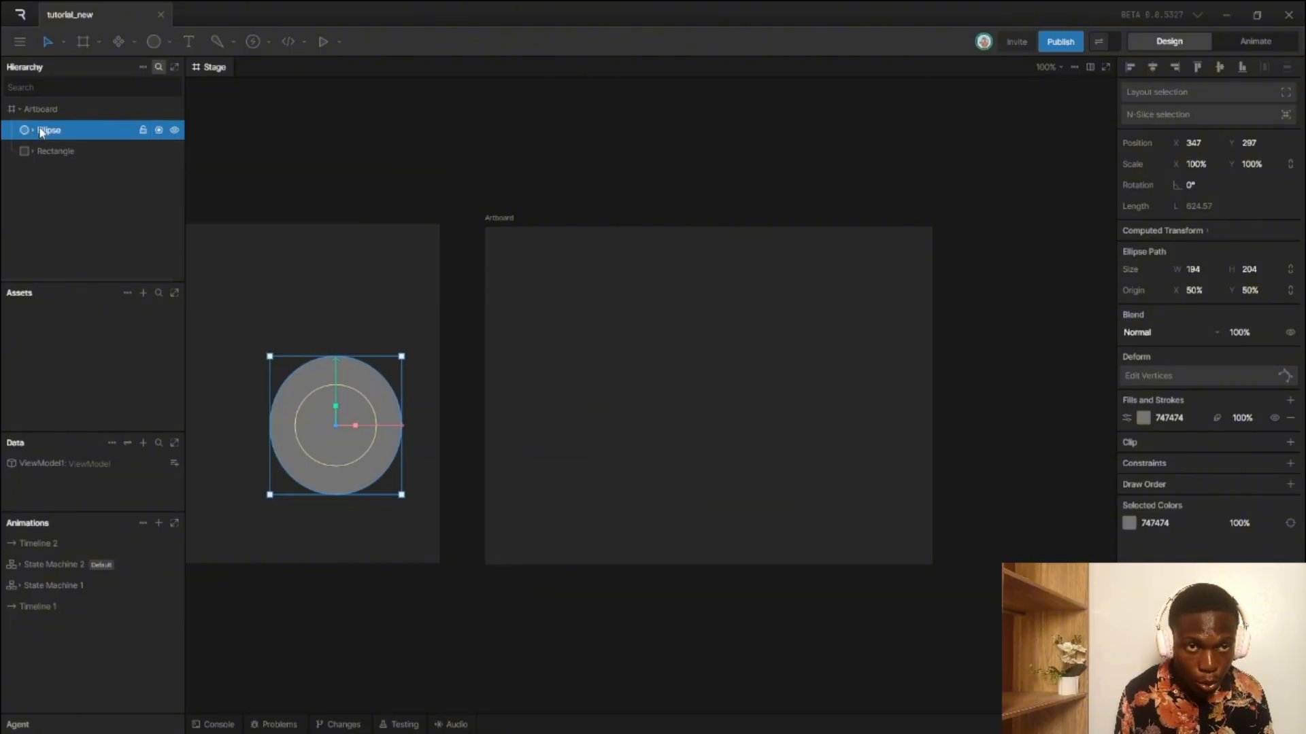
{"action": "left_click", "coordinate": [159, 130]}
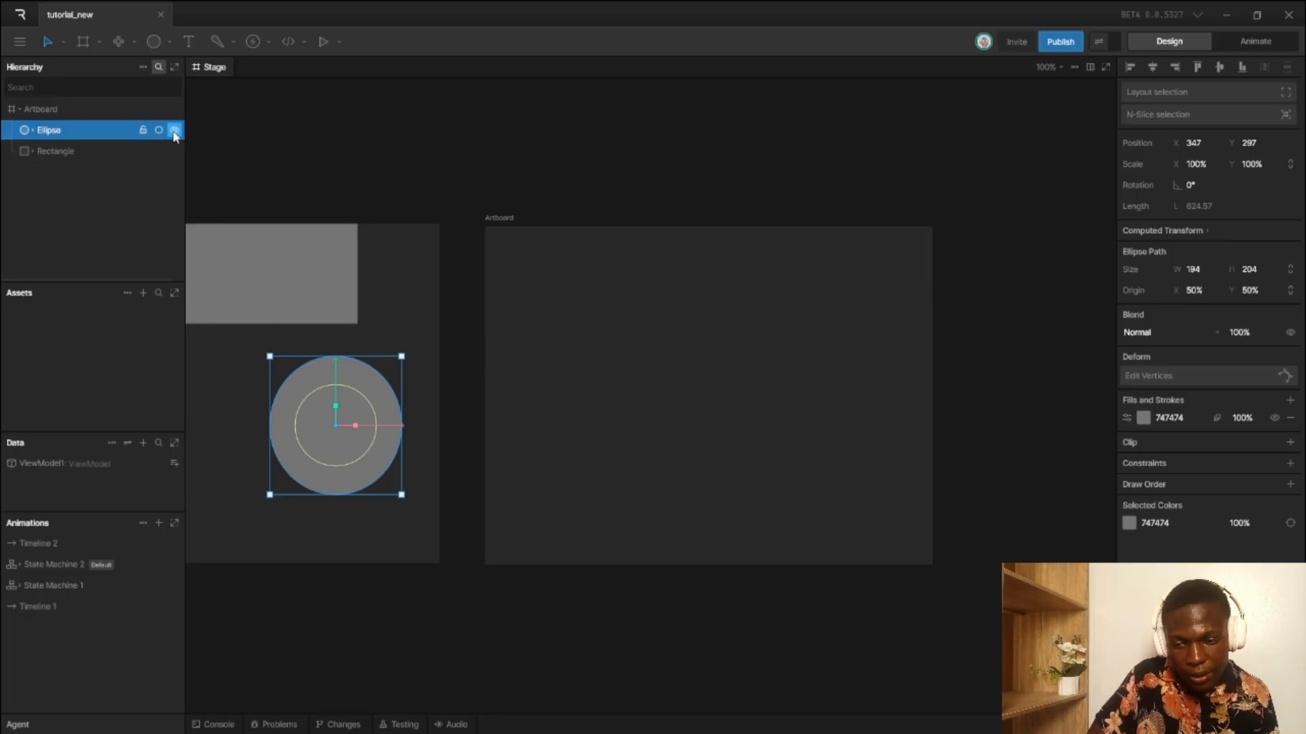
{"action": "left_click", "coordinate": [174, 131]}
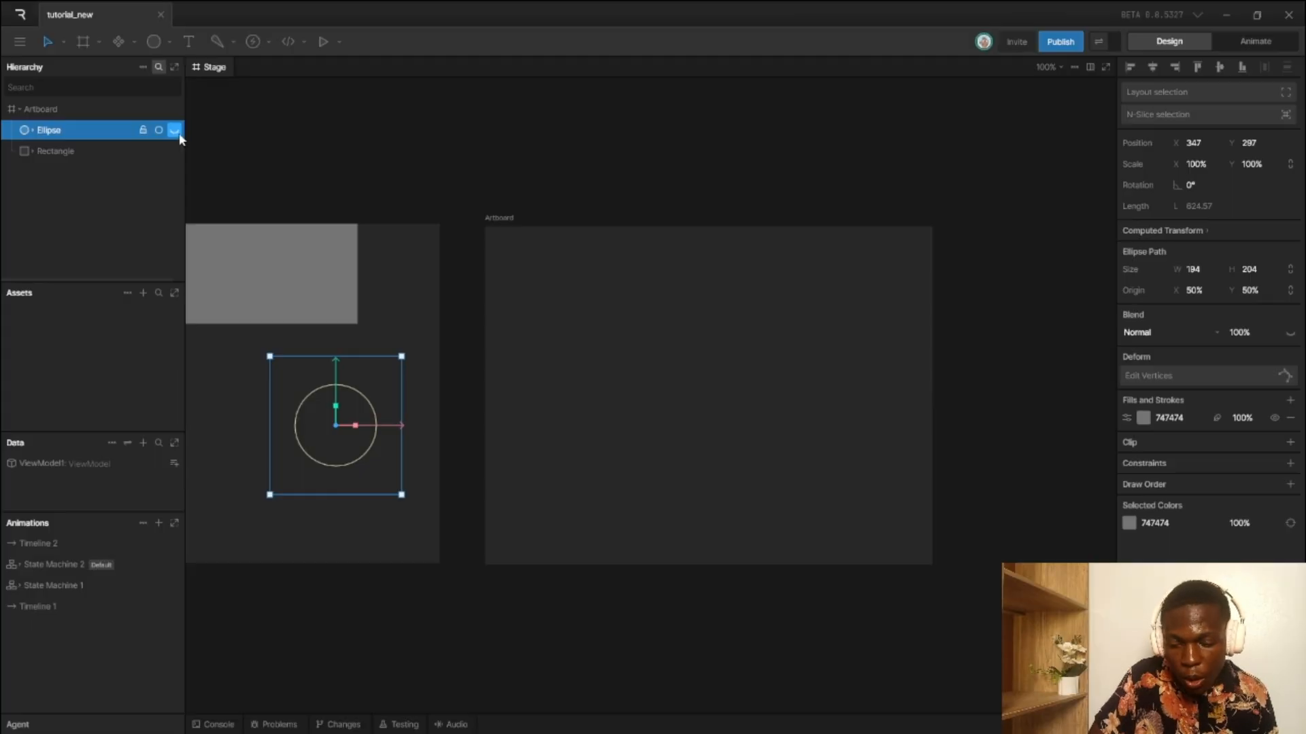
{"action": "left_click", "coordinate": [174, 129]}
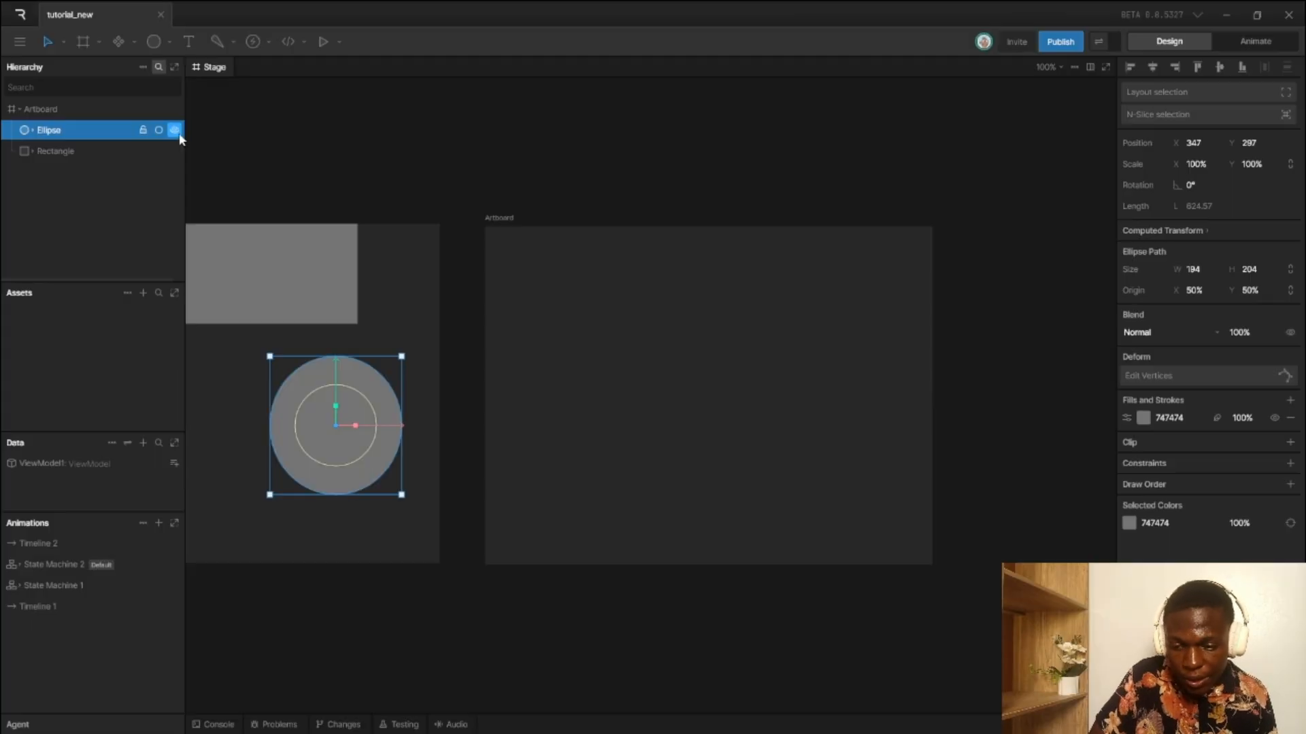
{"action": "left_click", "coordinate": [179, 136]}
{"action": "left_click", "coordinate": [180, 135]}
{"action": "left_click", "coordinate": [180, 135]}
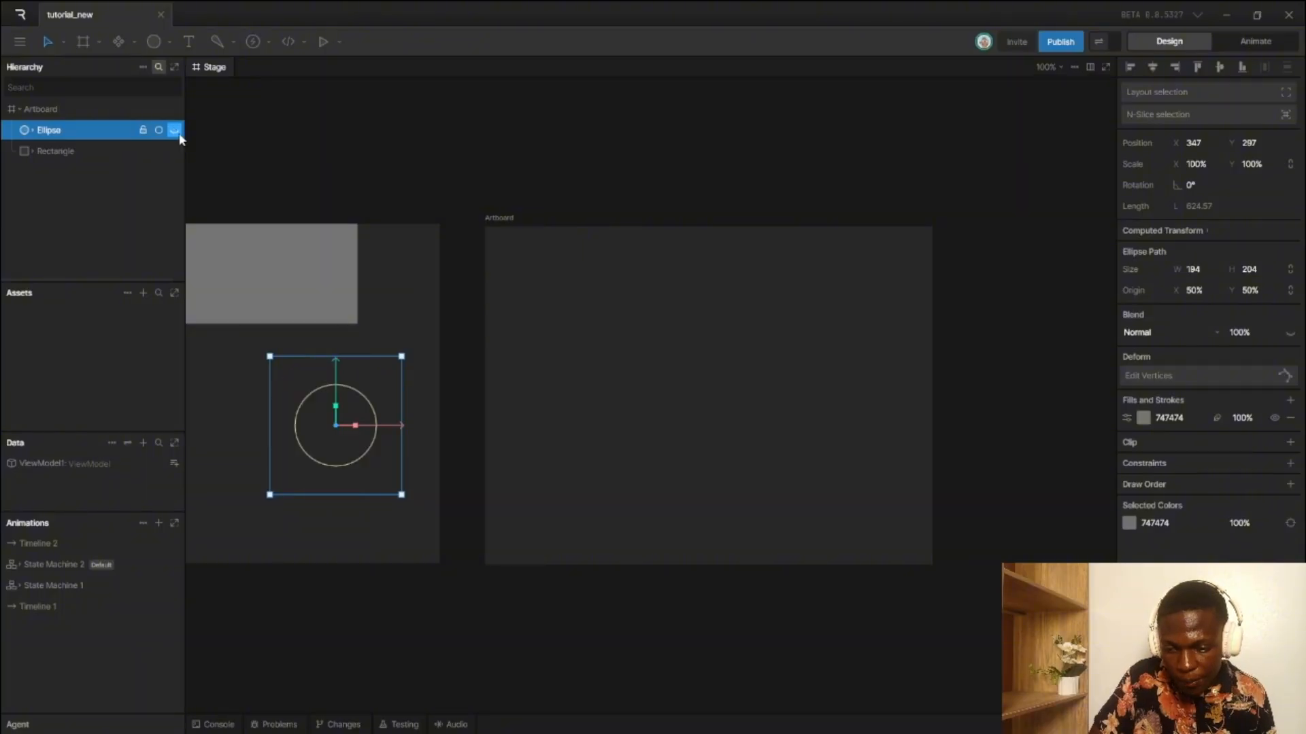
{"action": "left_click", "coordinate": [179, 136]}
{"action": "left_click", "coordinate": [180, 135]}
{"action": "left_click", "coordinate": [179, 135]}
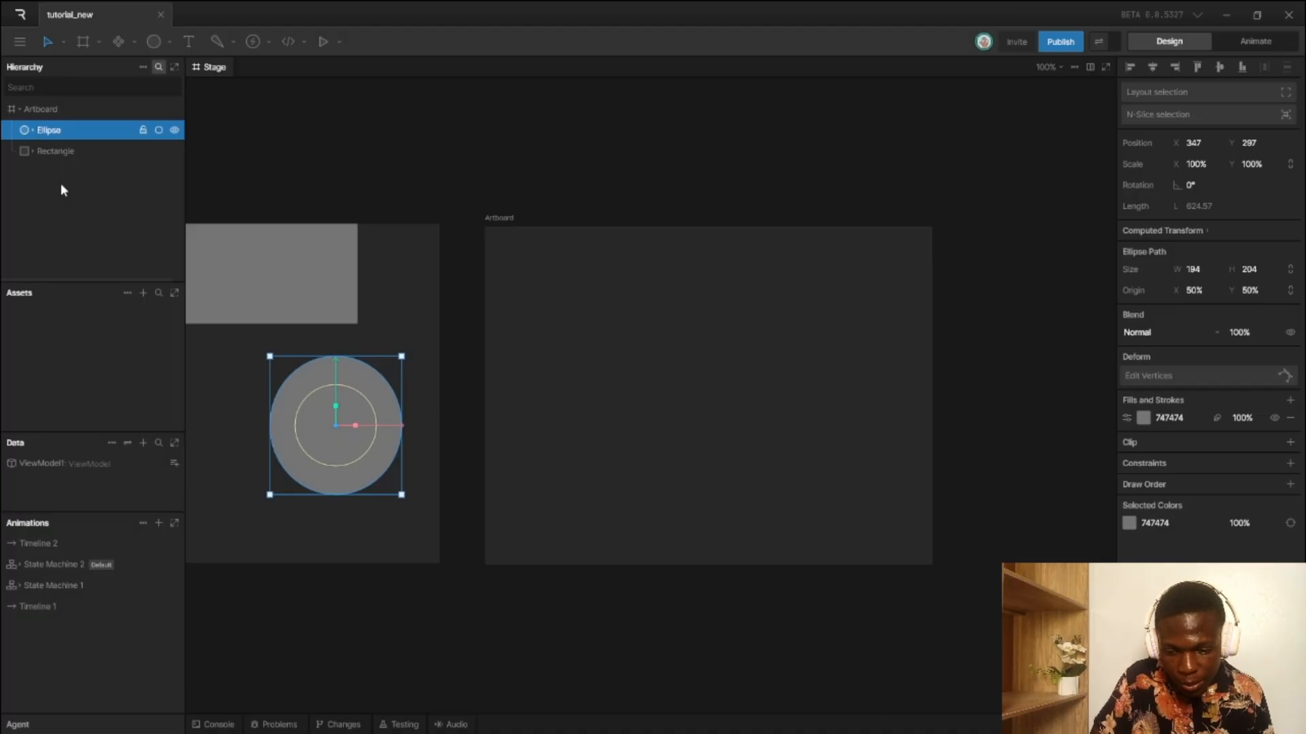
- Enlarge the Assets section by shrinking the Hierarchy, and examine the options for adding assets, including Upload and the Script types
{"action": "left_click_drag", "start_coordinate": [28, 283], "coordinate": [31, 178]}
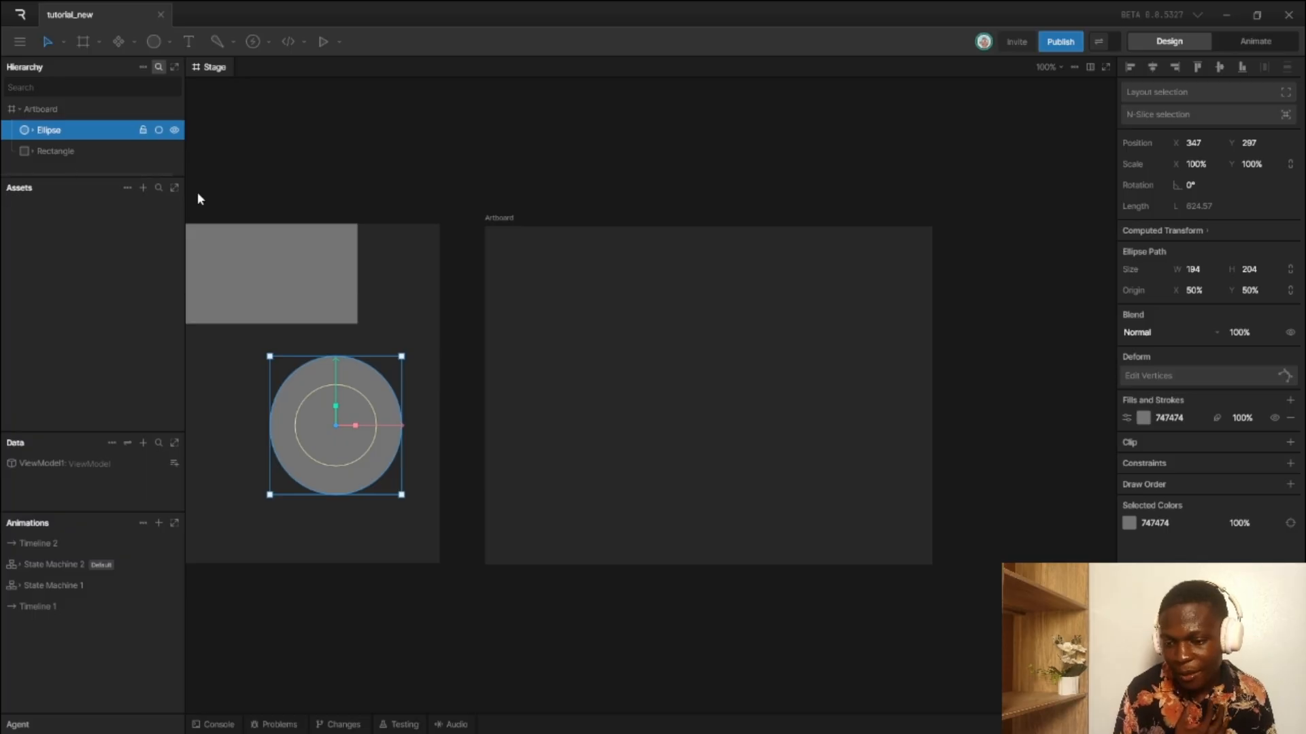
{"action": "left_click", "coordinate": [144, 187]}
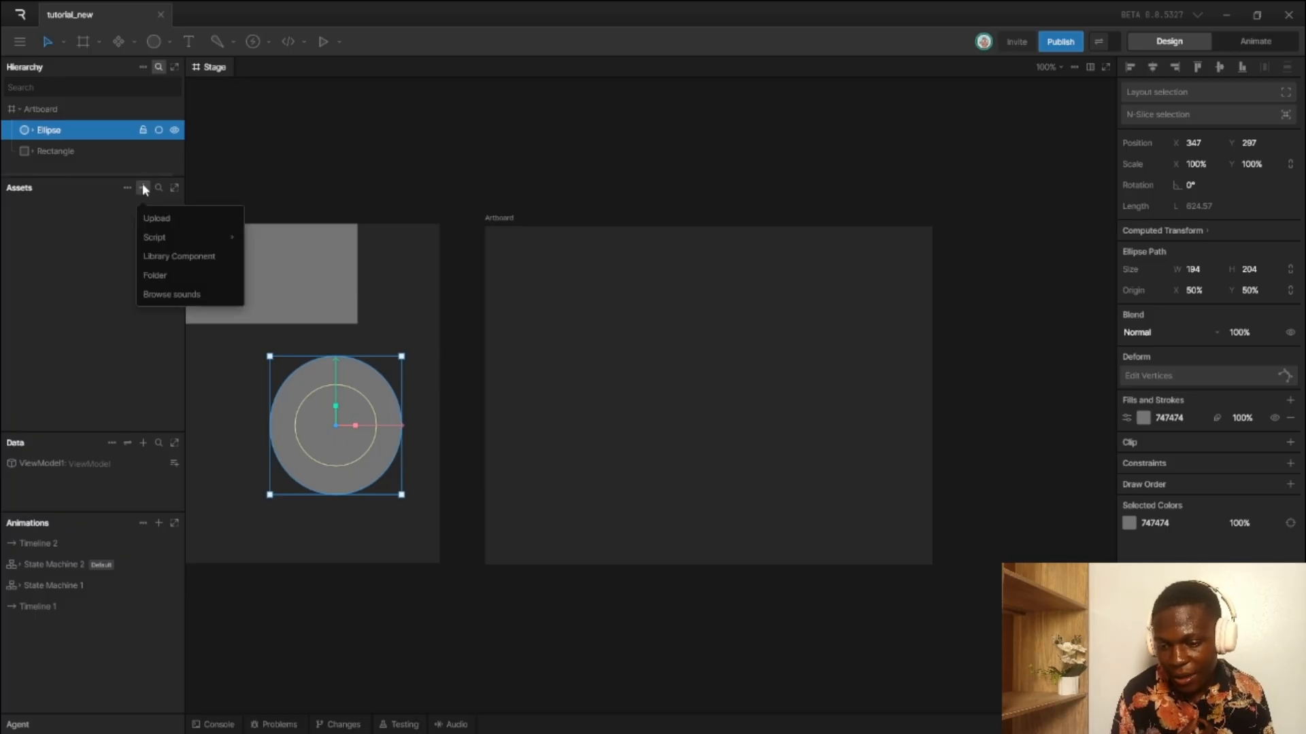
{"action": "left_click", "coordinate": [169, 219]}
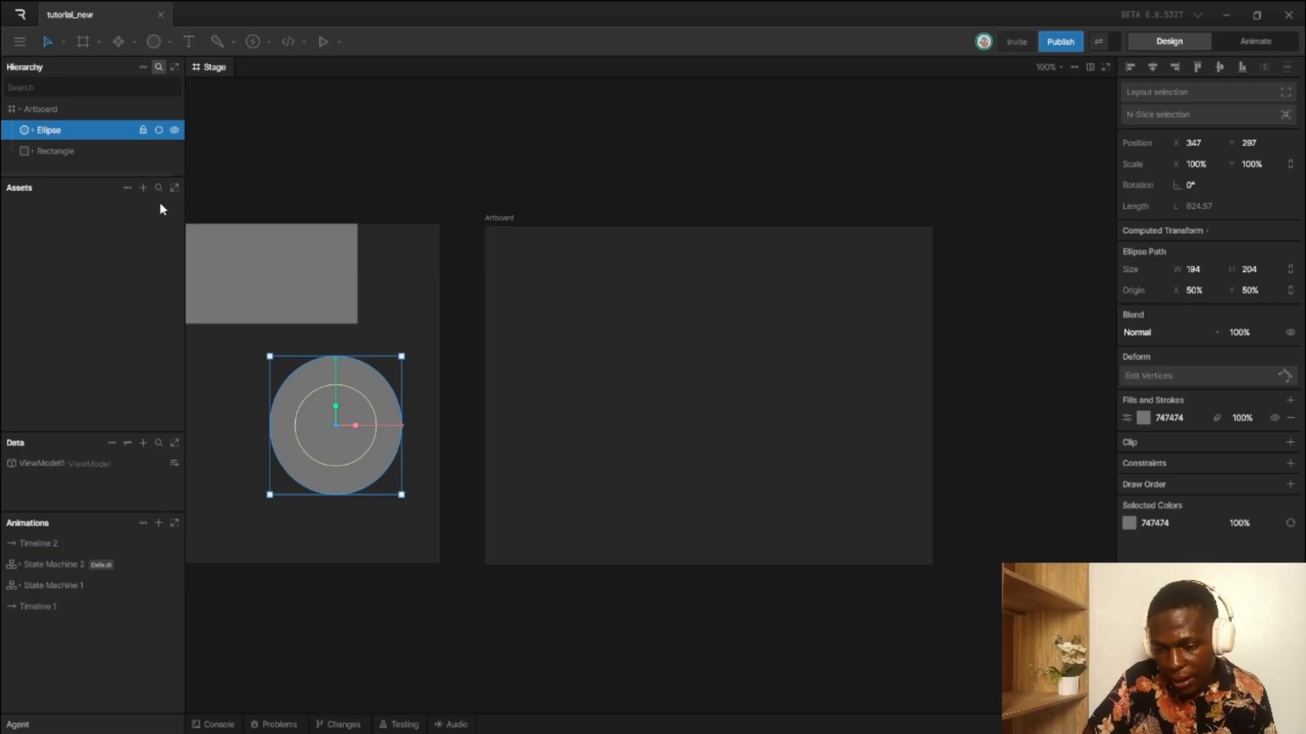
{"action": "left_click", "coordinate": [143, 188]}
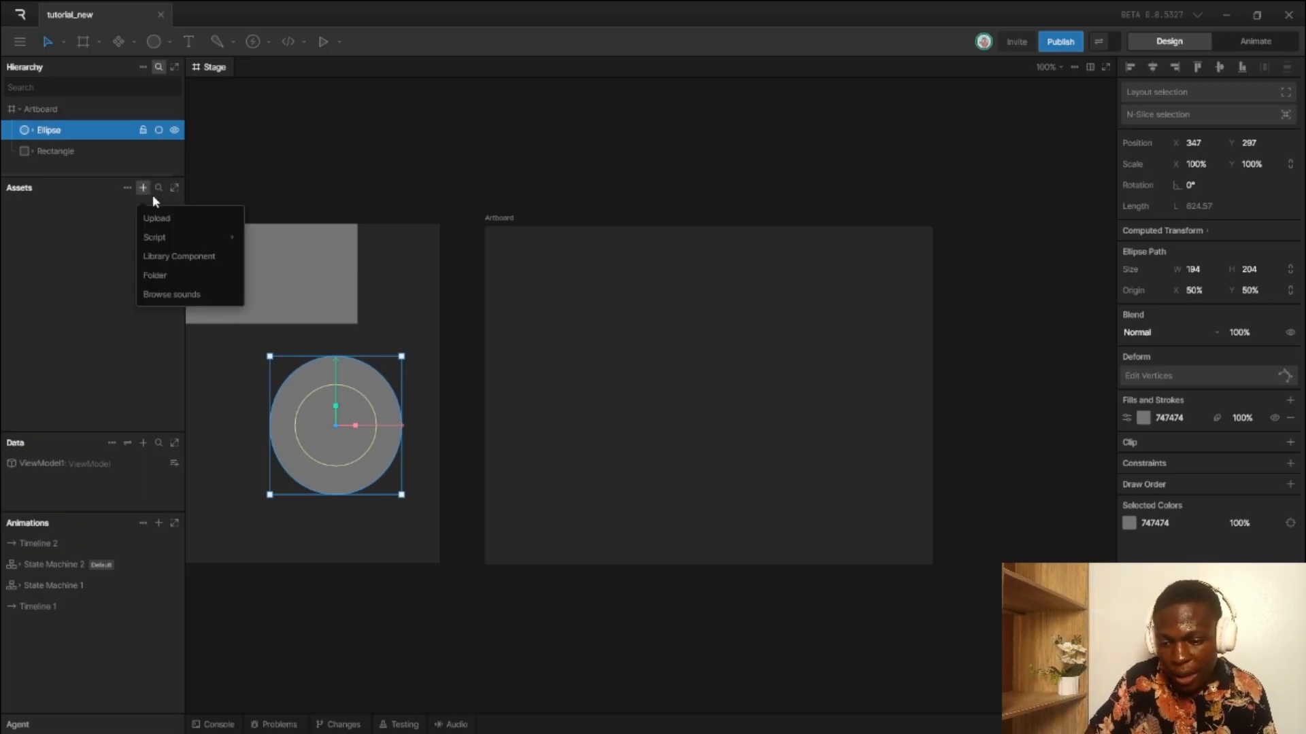
{"action": "mouse_move", "coordinate": [188, 234]}
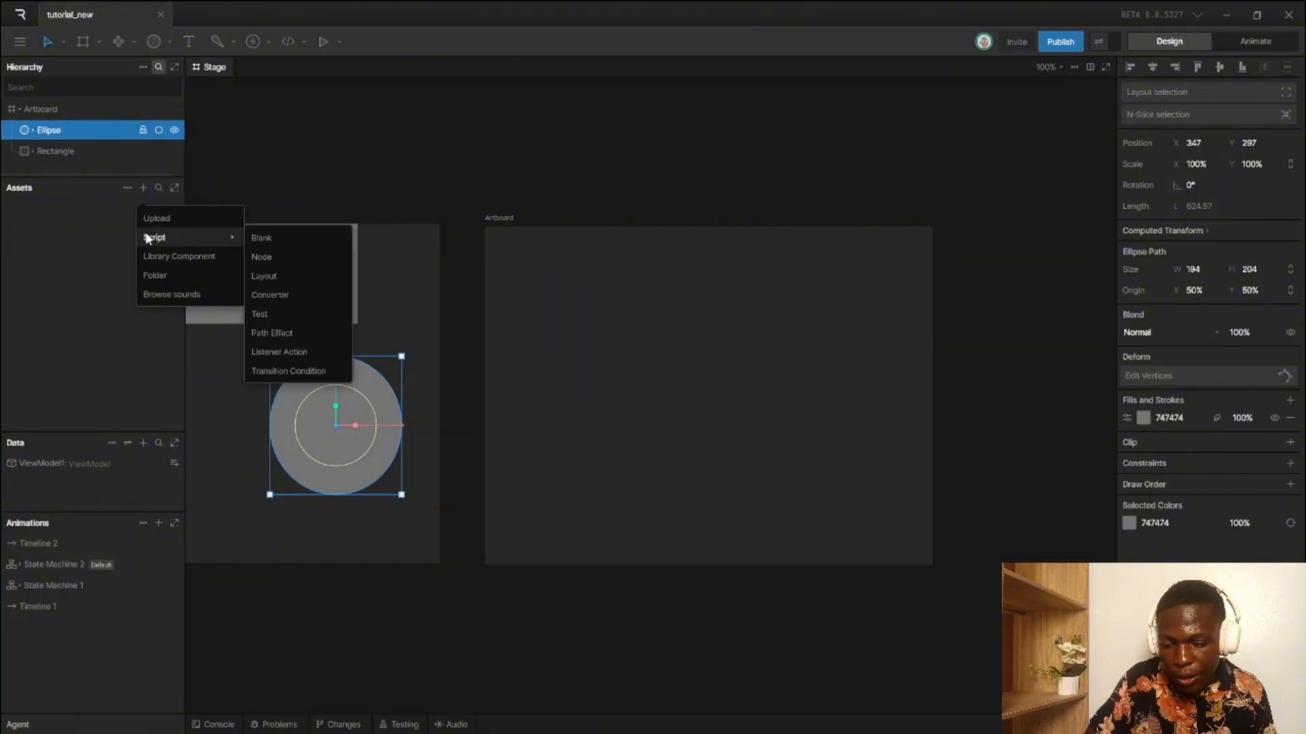
{"action": "left_click", "coordinate": [92, 266]}
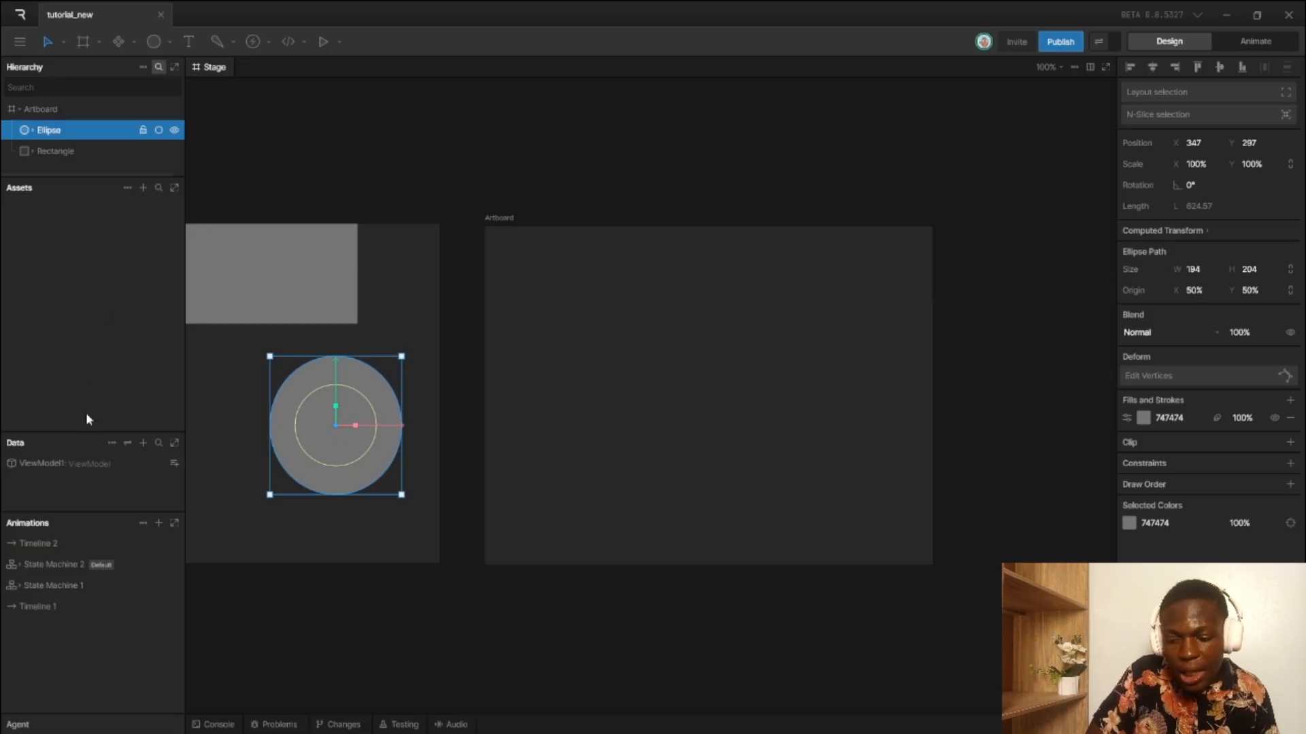
- Enlarge the Data section by shrinking Assets, and examine its options for adding view models, enums, converters, library components and folders
{"action": "left_click_drag", "start_coordinate": [79, 433], "coordinate": [75, 265]}
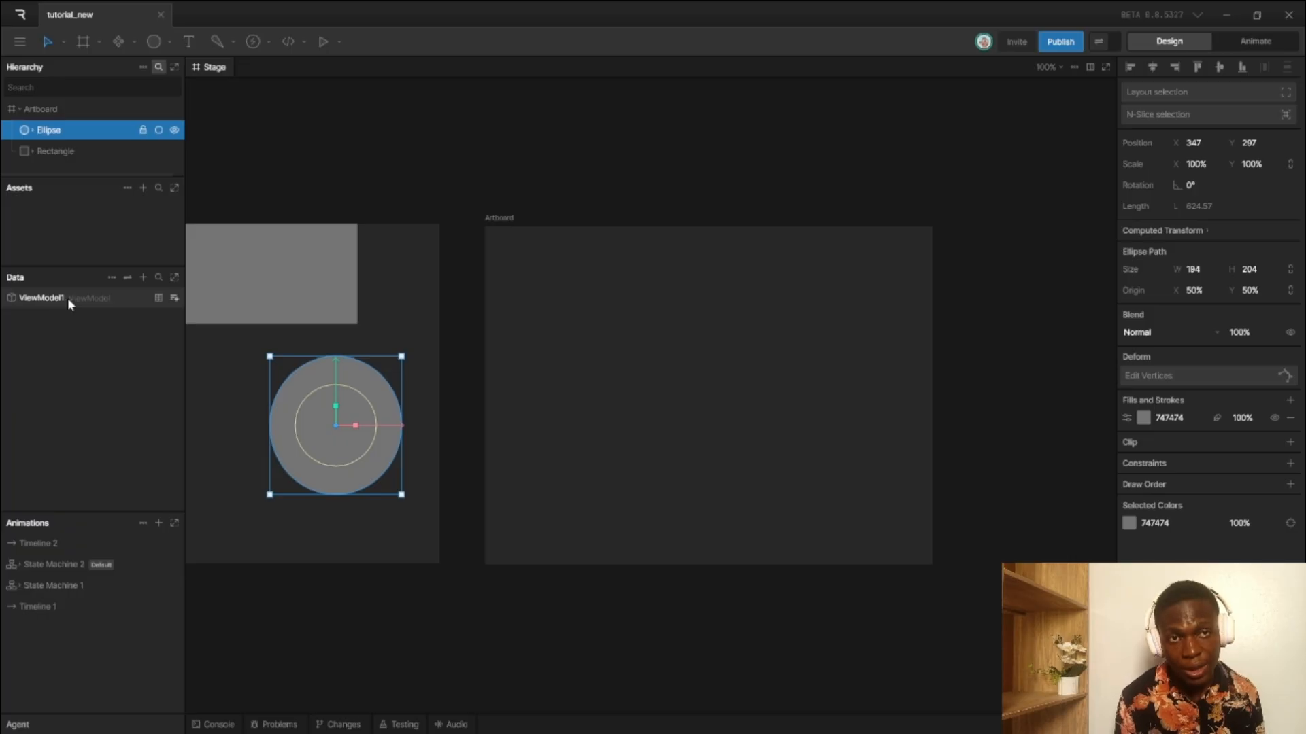
{"action": "left_click", "coordinate": [142, 276]}
{"action": "mouse_move", "coordinate": [138, 345]}
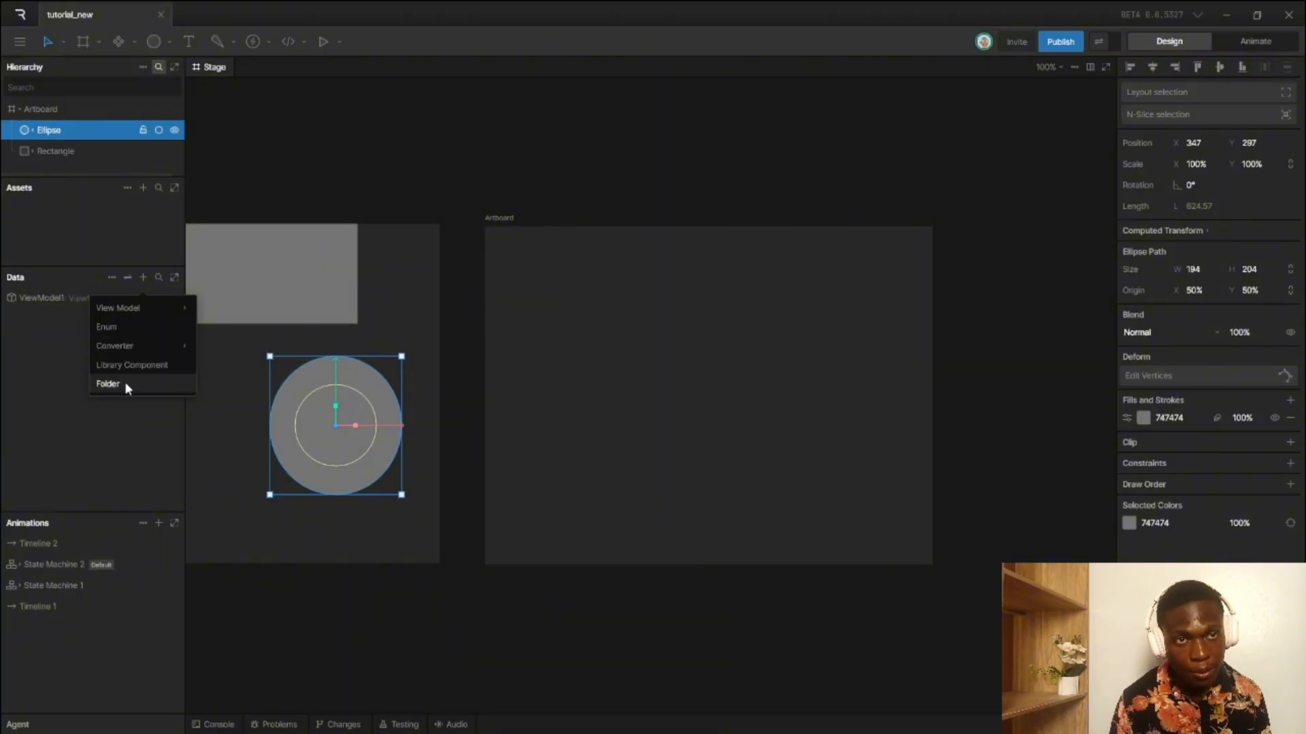
{"action": "left_click", "coordinate": [48, 377]}
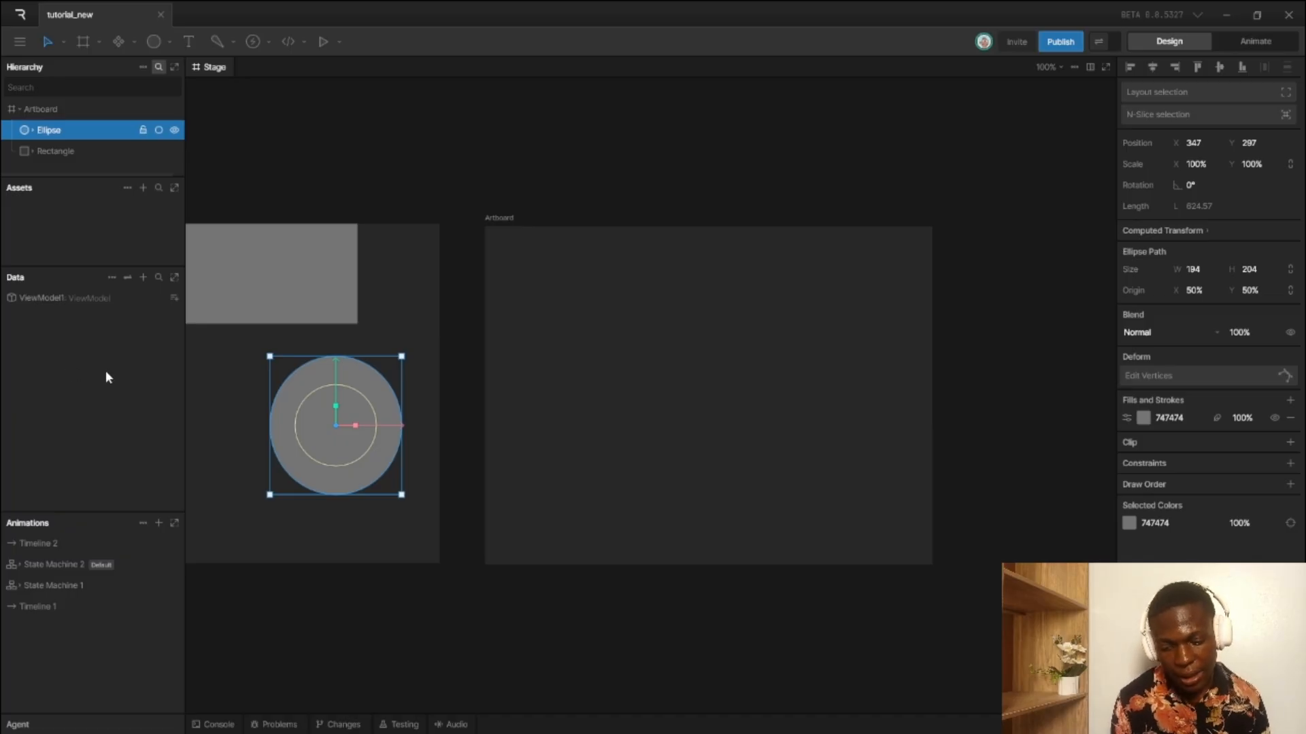
- Enlarge the Animations section by shrinking Data, and examine its options for adding a state machine, timeline or folder
{"action": "left_click_drag", "start_coordinate": [68, 514], "coordinate": [69, 396]}
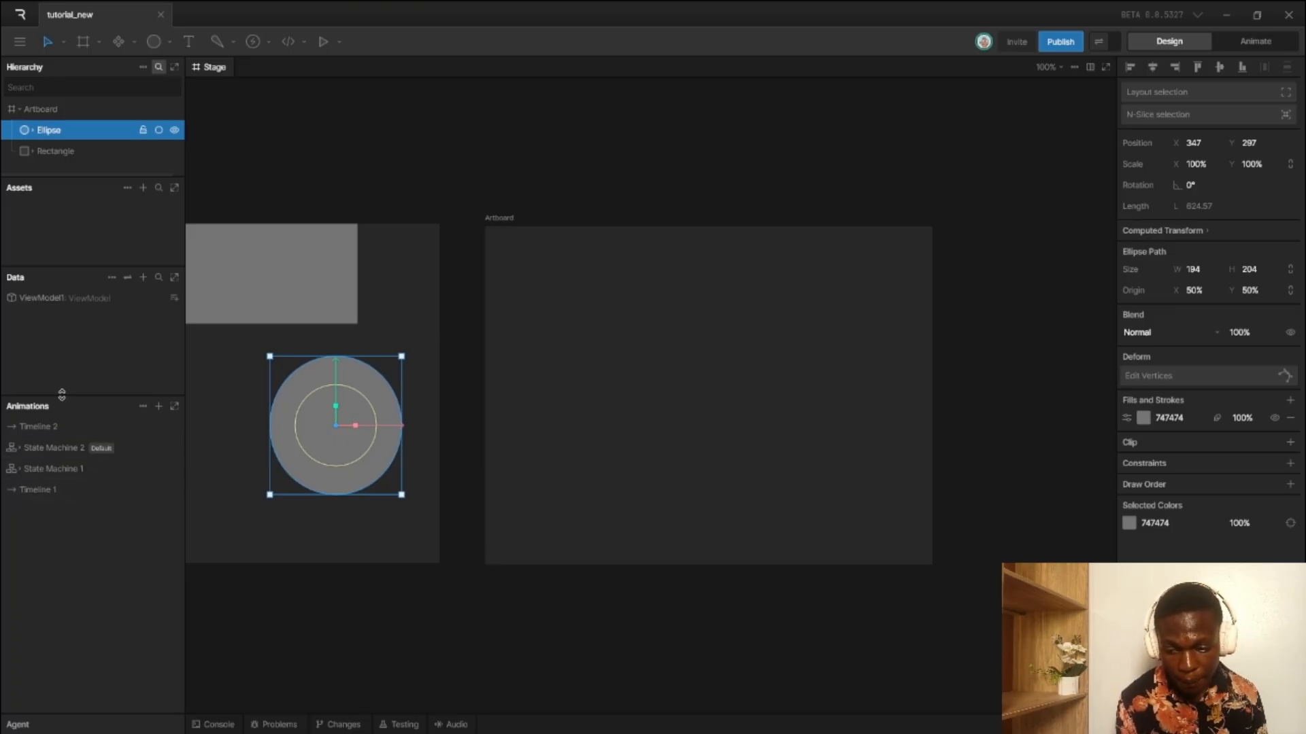
{"action": "left_click_drag", "start_coordinate": [63, 396], "coordinate": [63, 436]}
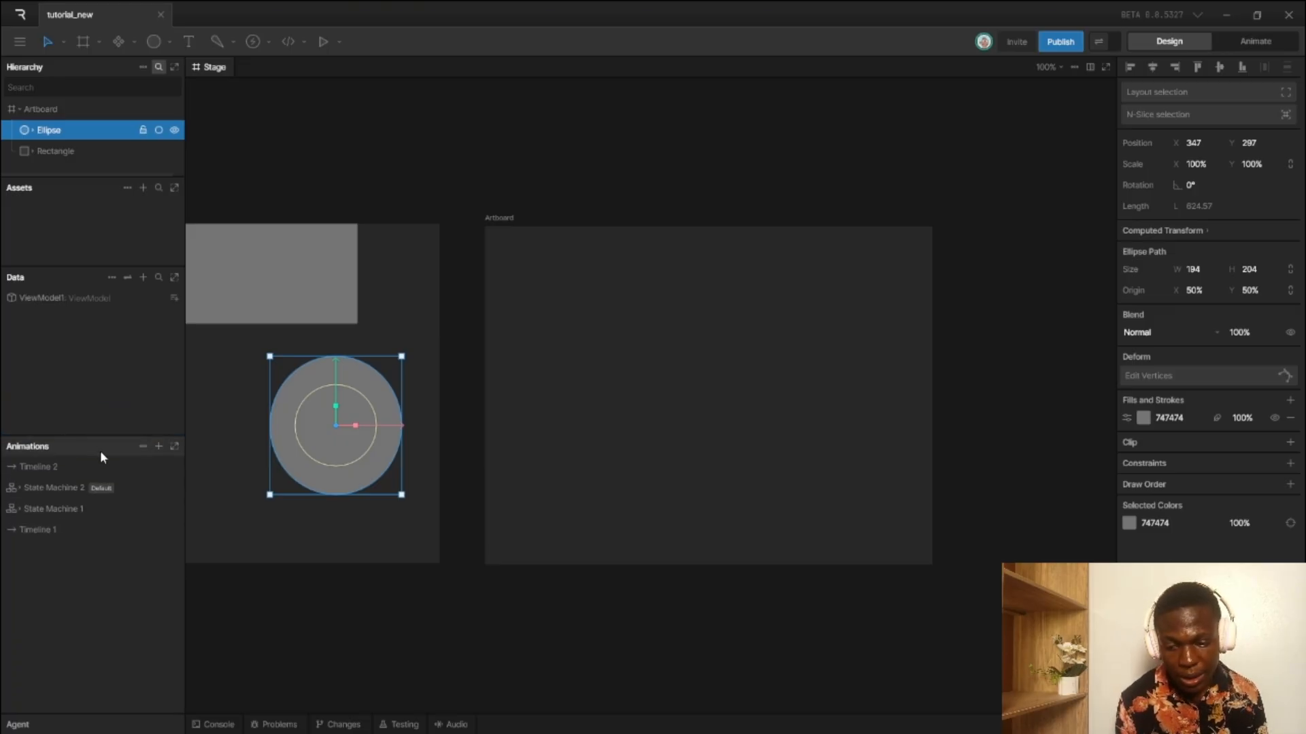
{"action": "left_click", "coordinate": [160, 447]}
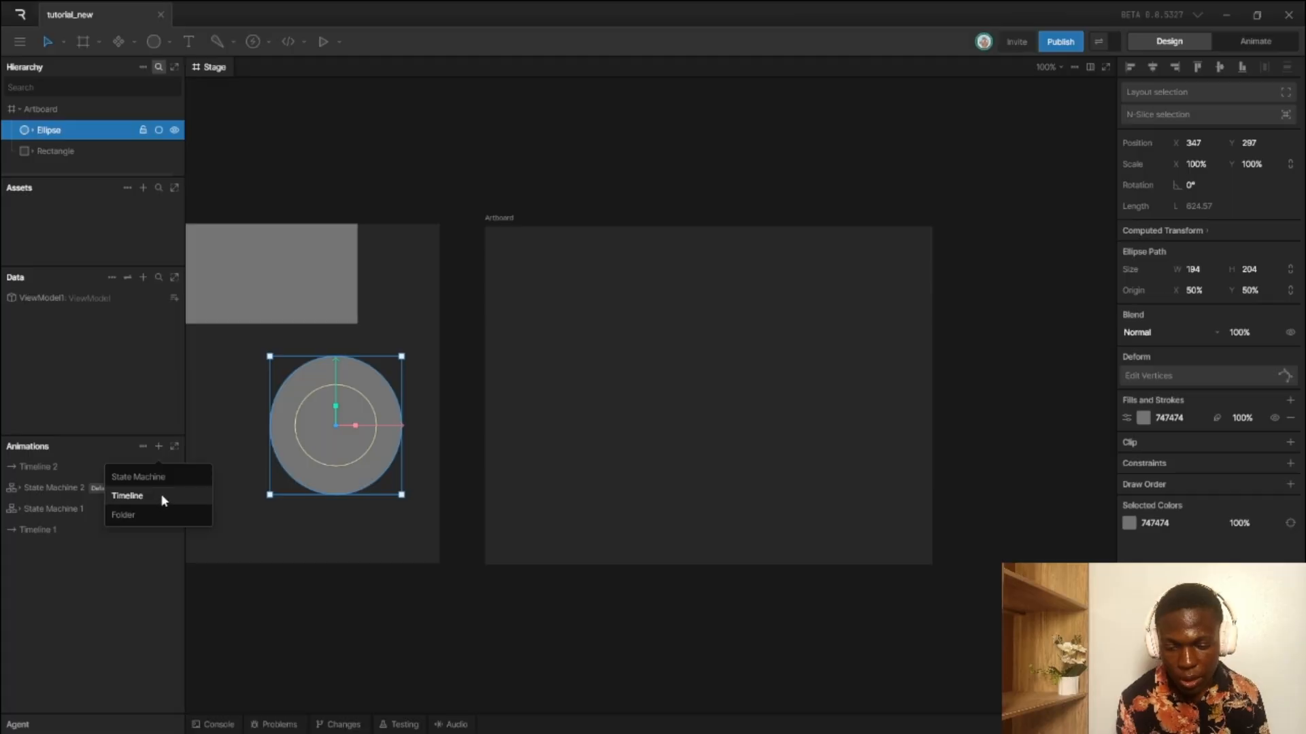
{"action": "left_click", "coordinate": [139, 559]}
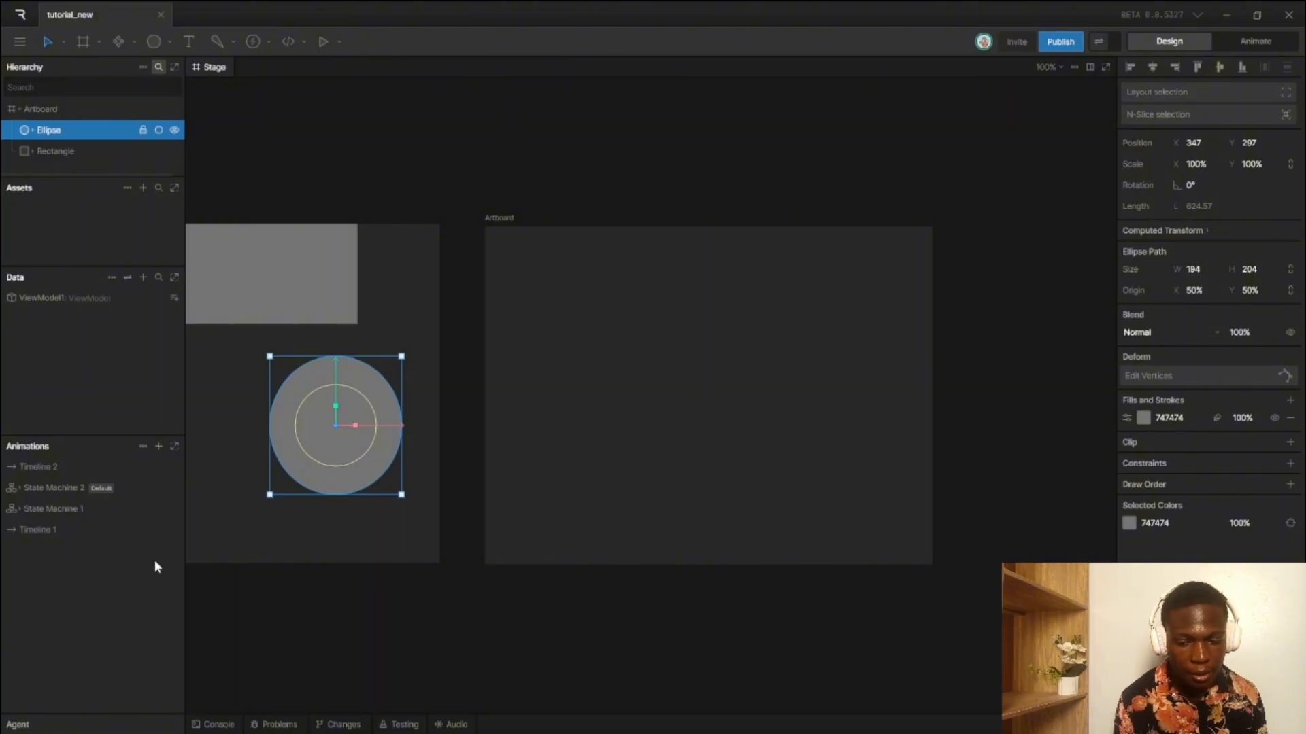
- Expand the Agent section and enlarge it by shrinking the Animations section above it
{"action": "left_click", "coordinate": [51, 729]}
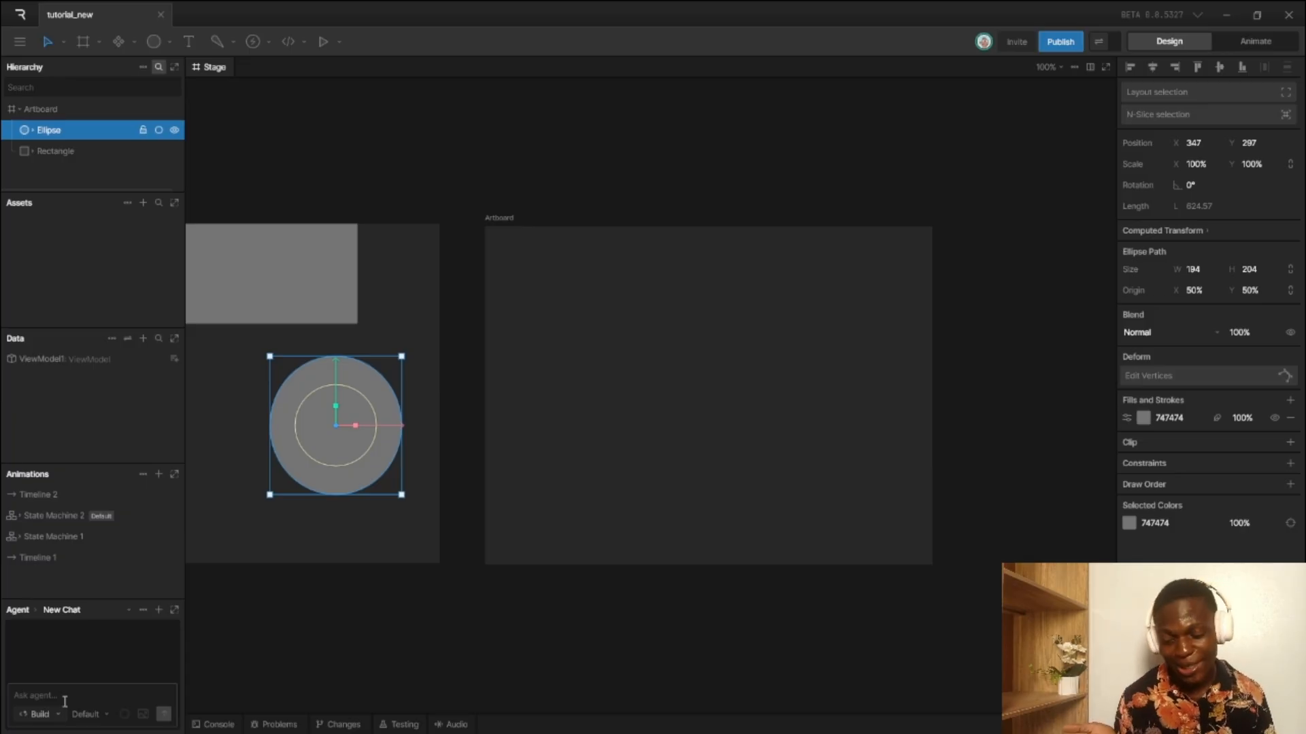
{"action": "left_click_drag", "start_coordinate": [84, 595], "coordinate": [86, 541]}
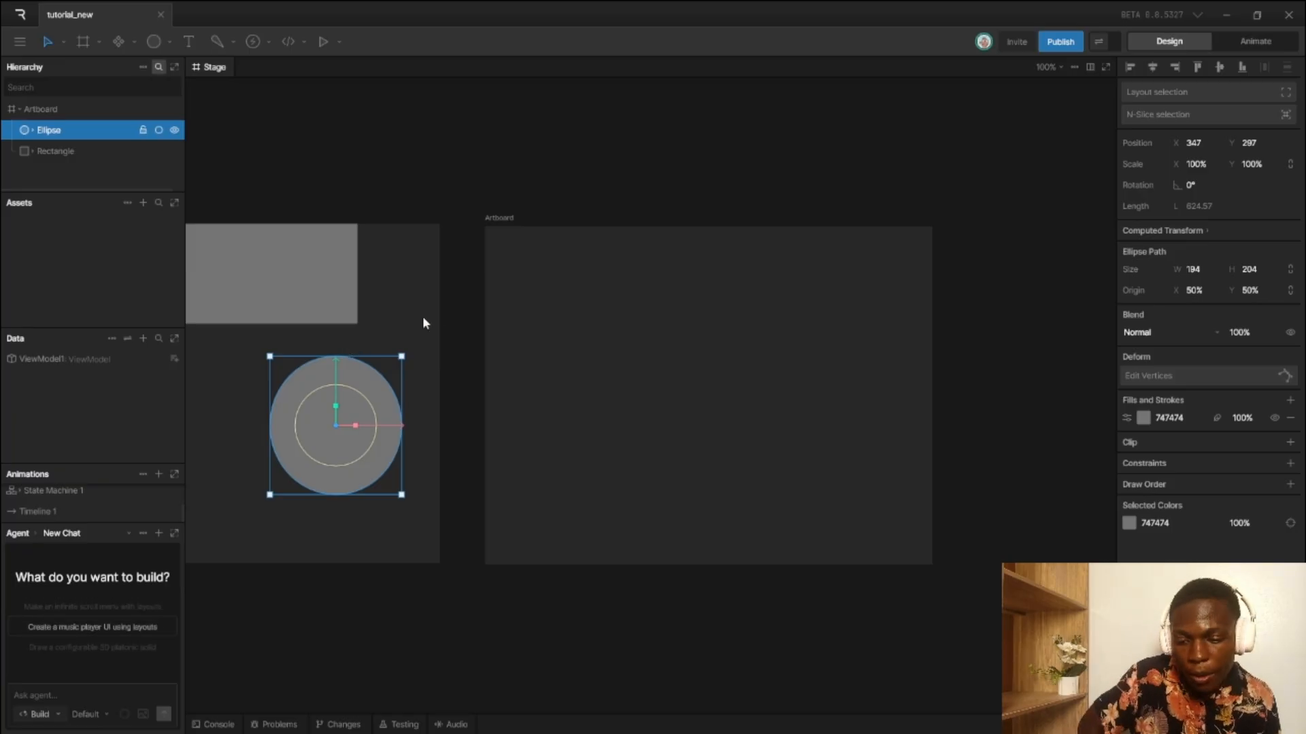
- Make the empty second artboard active and bring both artboards into view on the stage
{"action": "left_click", "coordinate": [530, 308]}
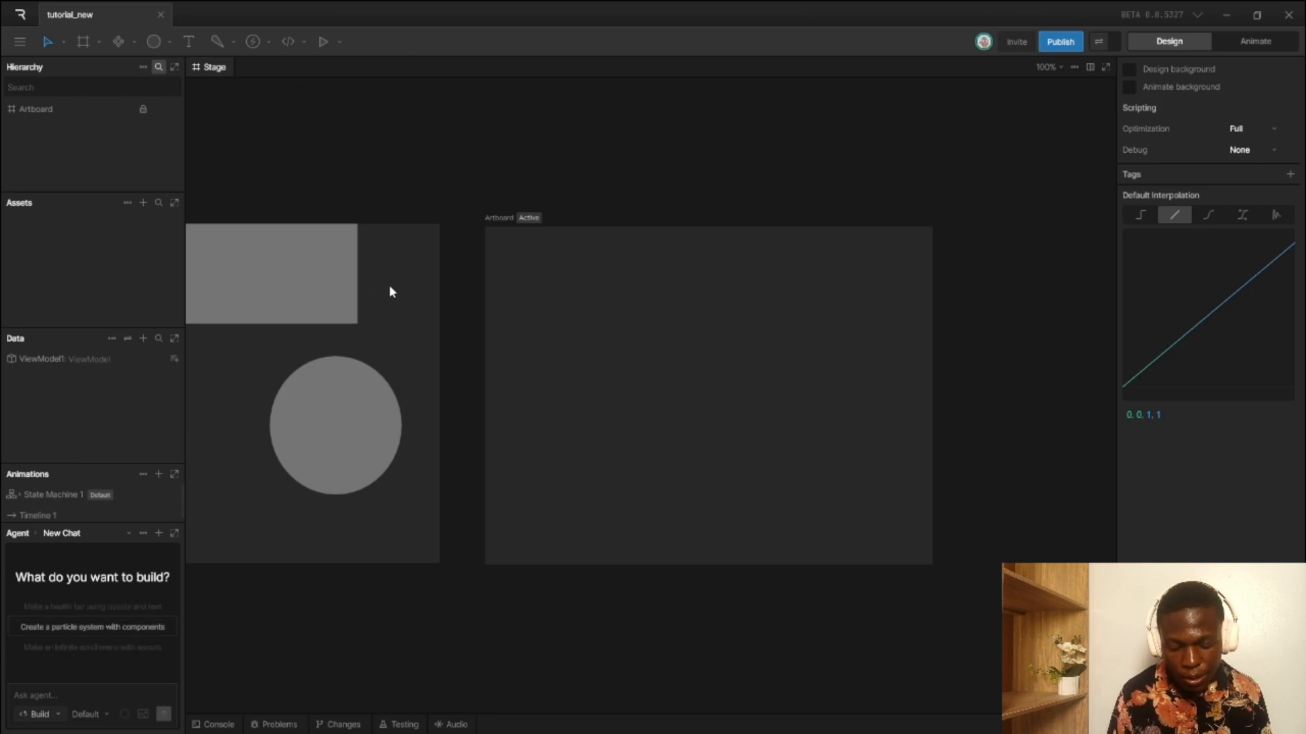
{"action": "left_click_drag", "start_coordinate": [309, 238], "coordinate": [514, 242]}
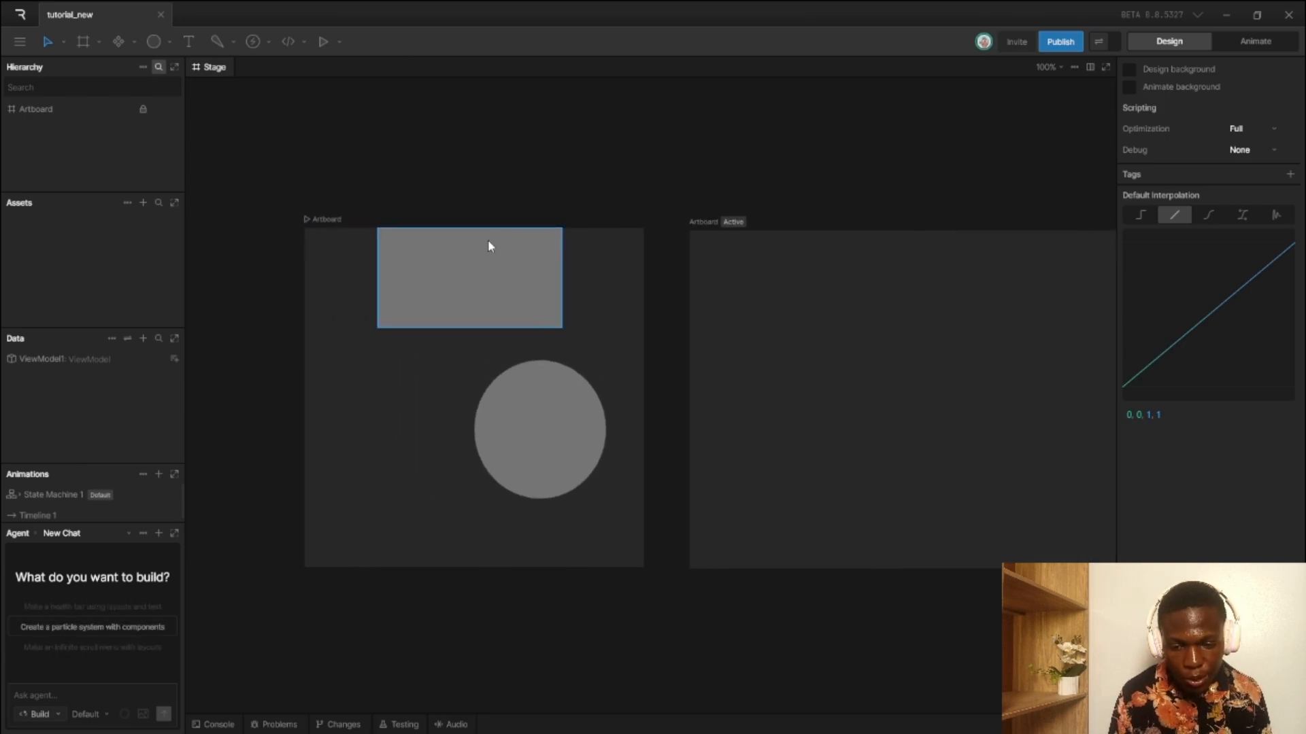
{"action": "left_click", "coordinate": [335, 336]}
{"action": "left_click", "coordinate": [800, 321]}
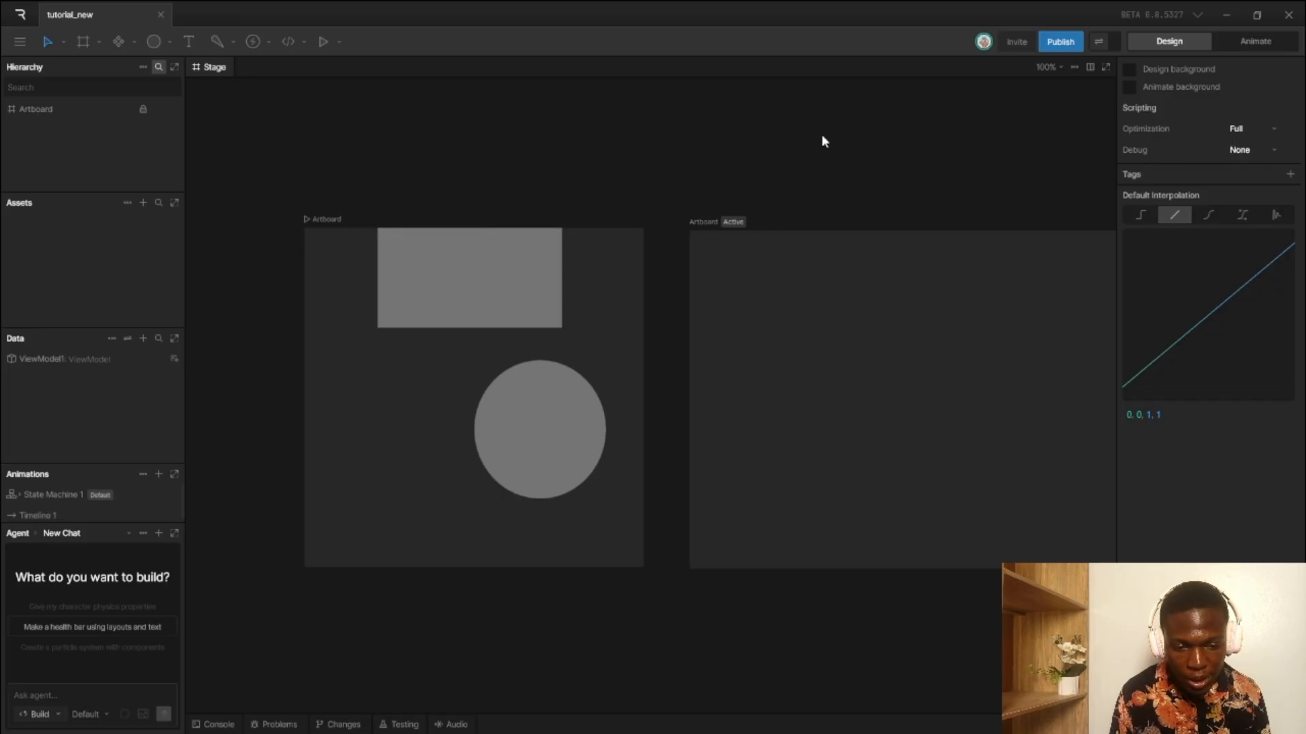
- Split the stage into two side-by-side panes, widen the first one, and show the empty artboard in the second
{"action": "left_click", "coordinate": [1090, 67]}
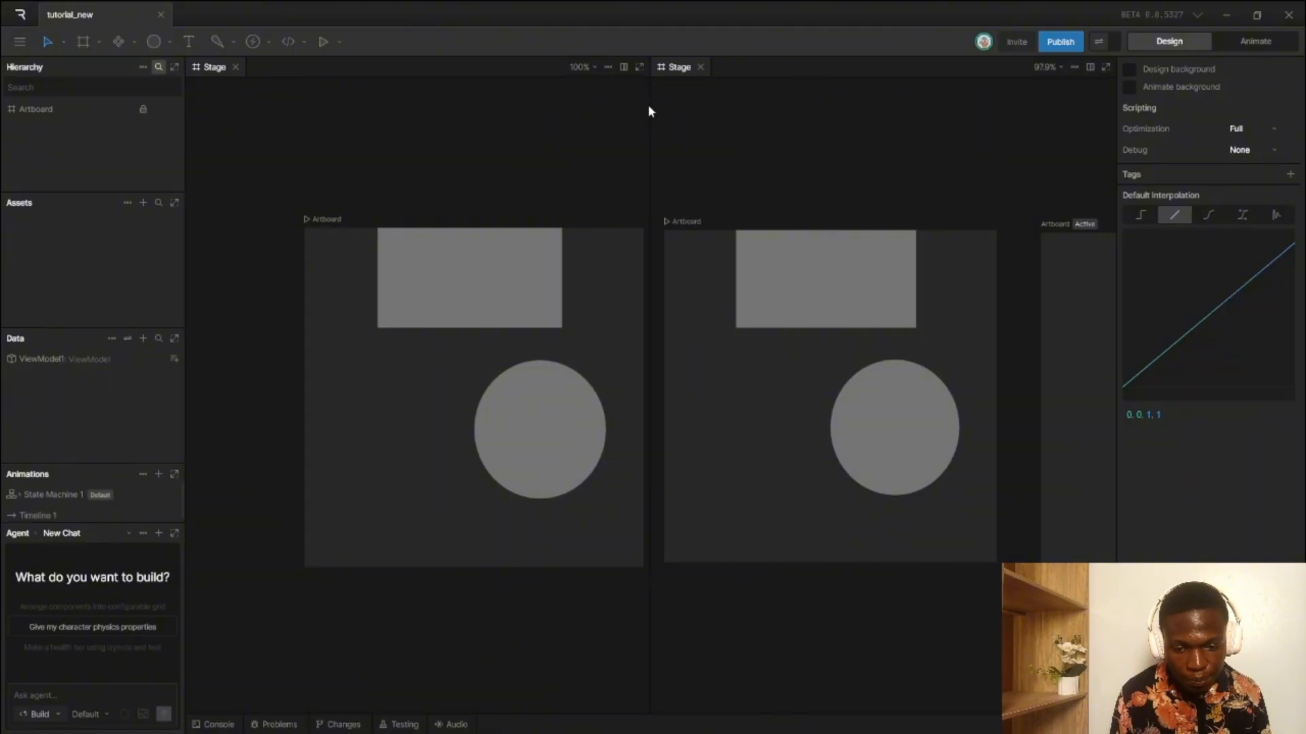
{"action": "left_click_drag", "start_coordinate": [649, 107], "coordinate": [679, 116]}
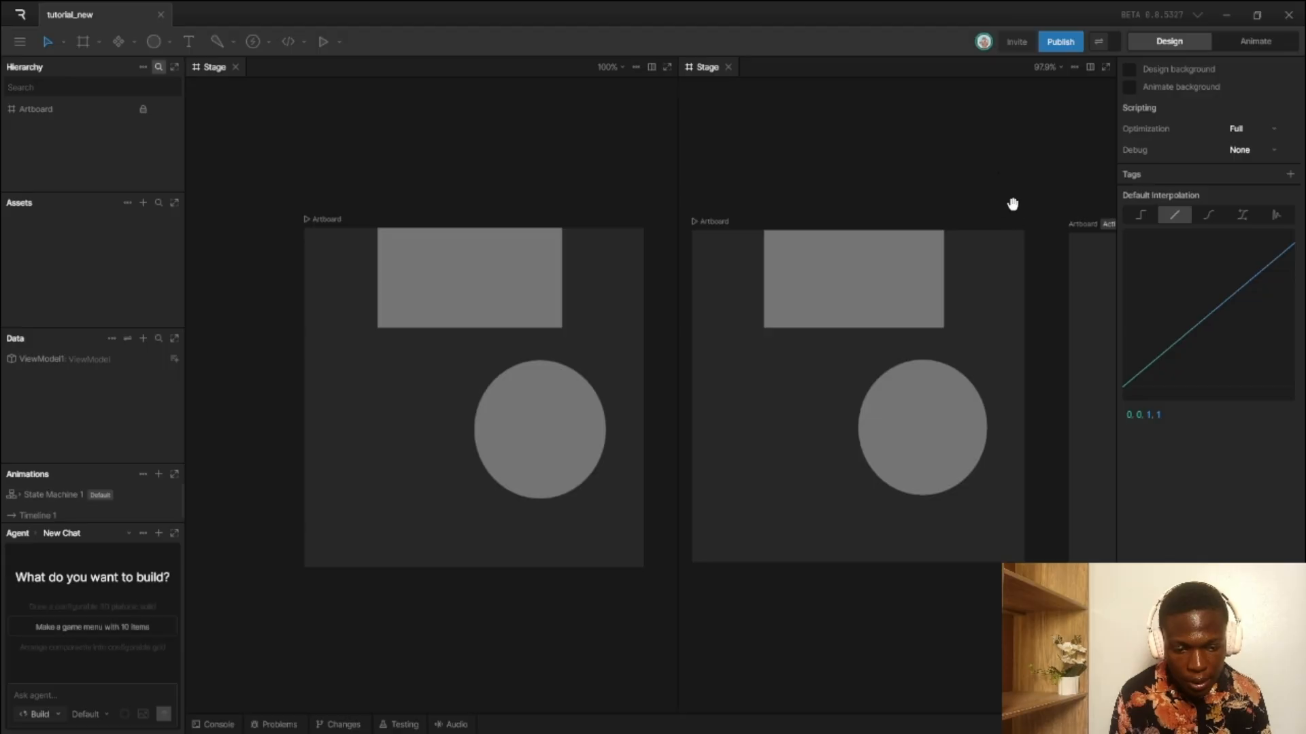
{"action": "left_click_drag", "start_coordinate": [1012, 204], "coordinate": [744, 191]}
{"action": "left_click_drag", "start_coordinate": [927, 187], "coordinate": [825, 193]}
{"action": "left_click", "coordinate": [389, 297]}
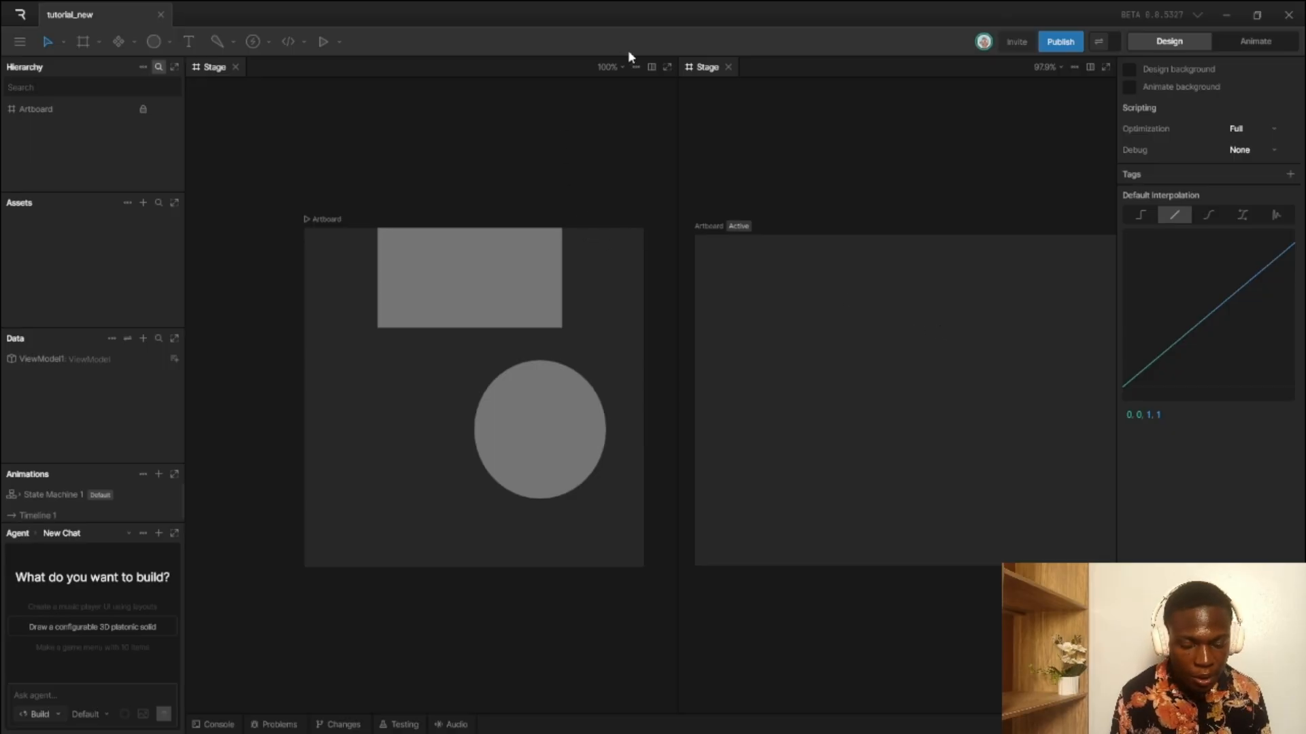
- Create a Converter script in the pane showing the rectangle and ellipse
{"action": "left_click", "coordinate": [634, 67]}
{"action": "mouse_move", "coordinate": [652, 120]}
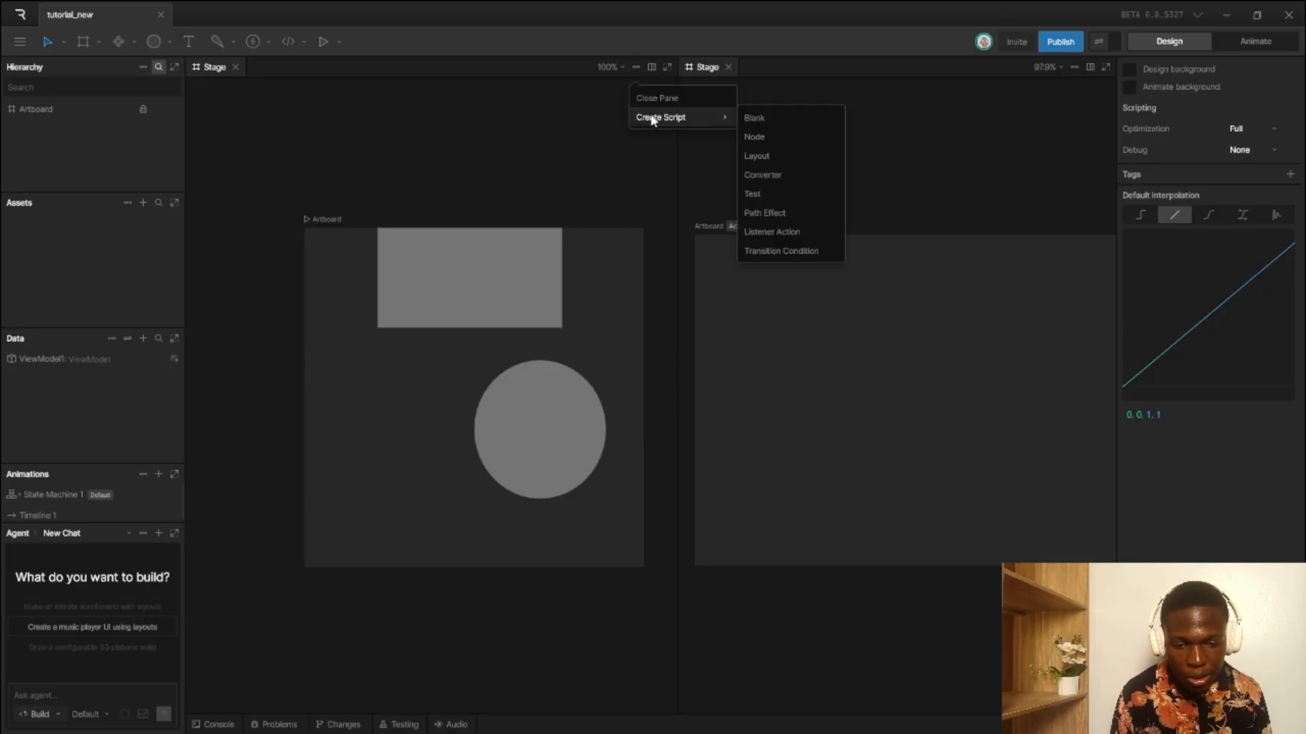
{"action": "left_click", "coordinate": [767, 176]}
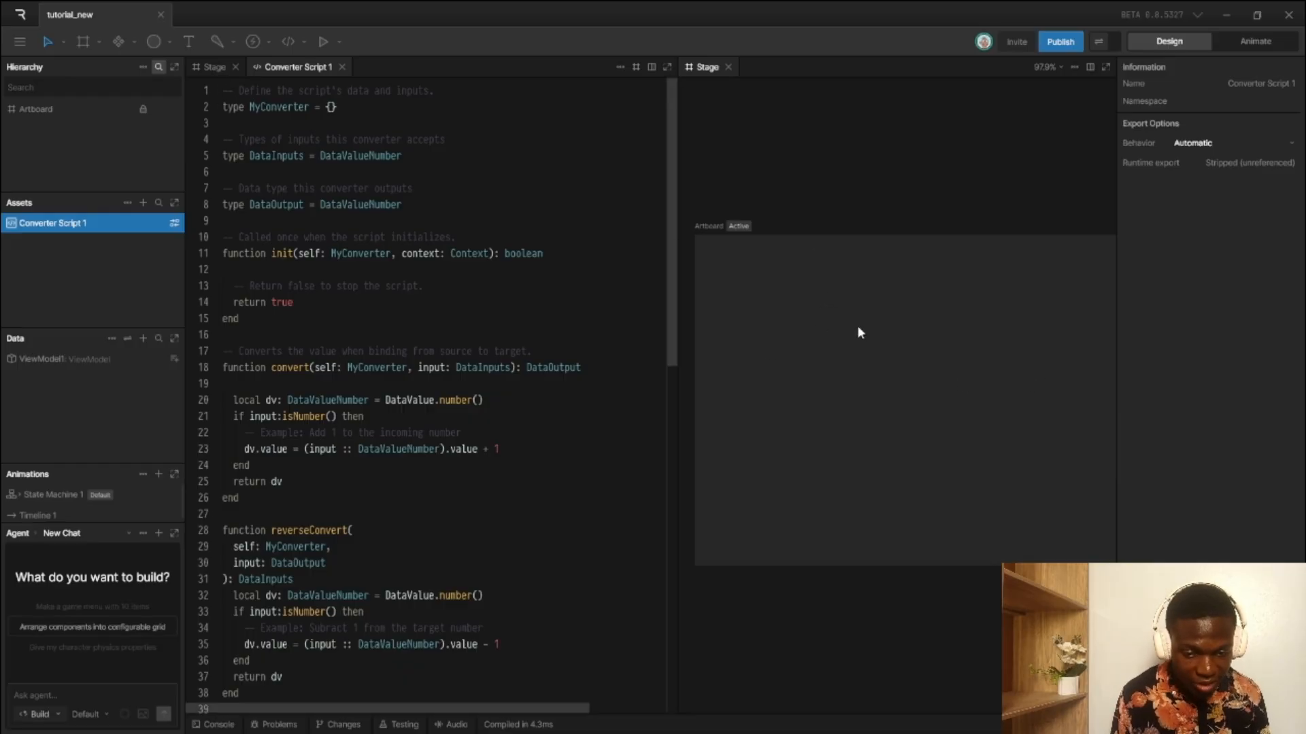
- Examine the script pane's options for closing tabs and creating scripts
{"action": "left_click", "coordinate": [620, 67]}
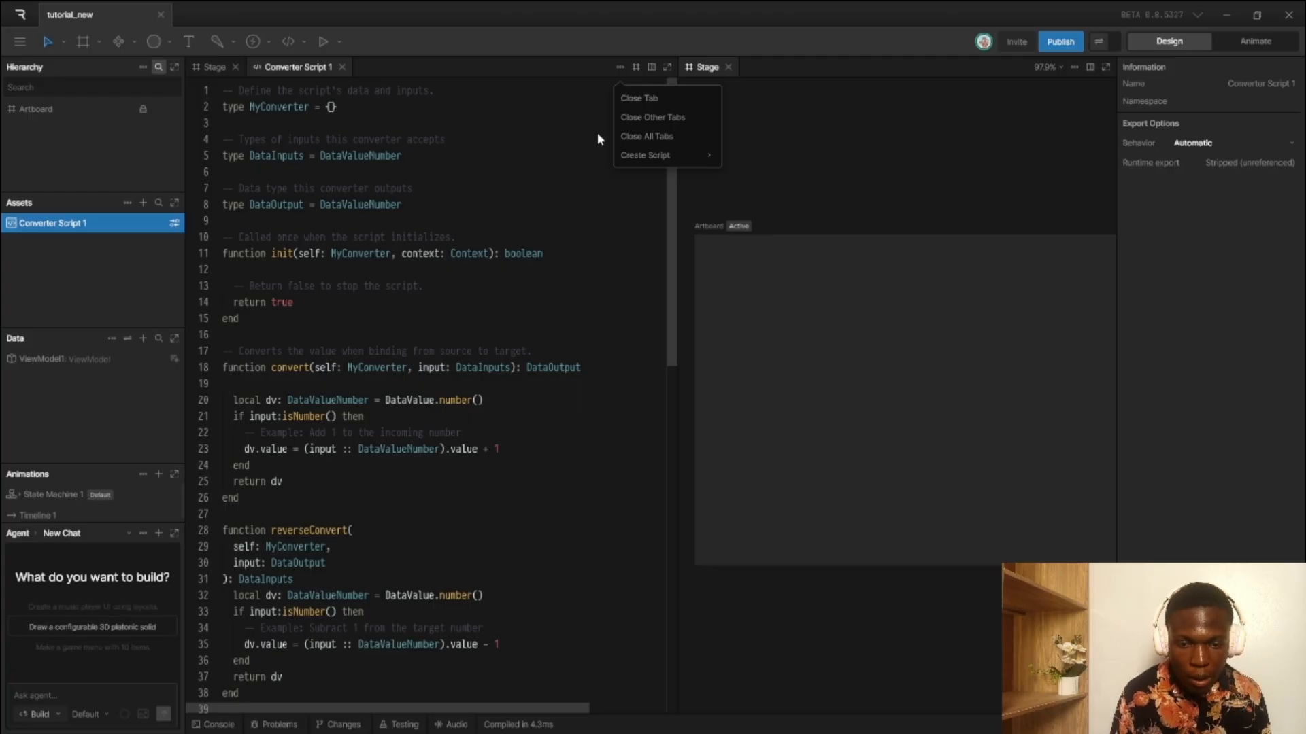
{"action": "left_click", "coordinate": [589, 85]}
{"action": "left_click", "coordinate": [619, 66]}
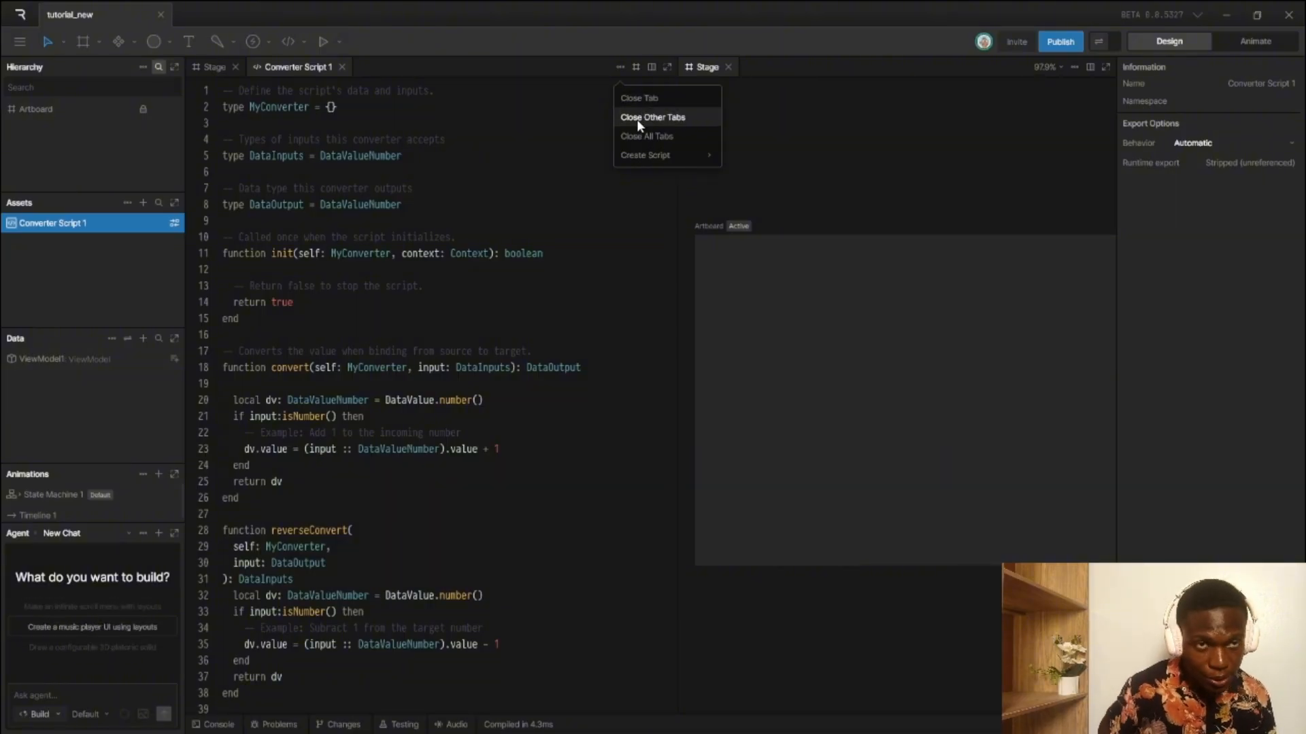
- Split another Stage pane off the script pane, and close both separate Stage panes so only the script's pane remains
{"action": "left_click", "coordinate": [651, 68]}
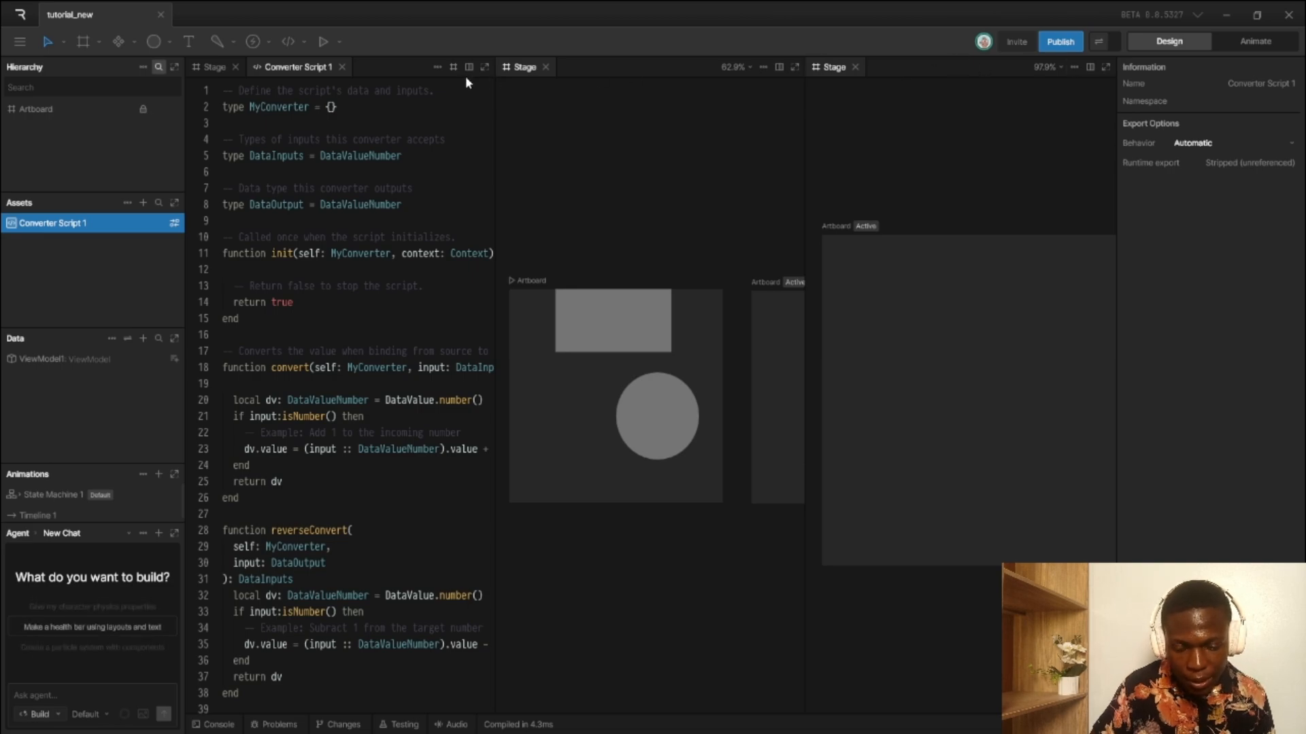
{"action": "left_click", "coordinate": [545, 68]}
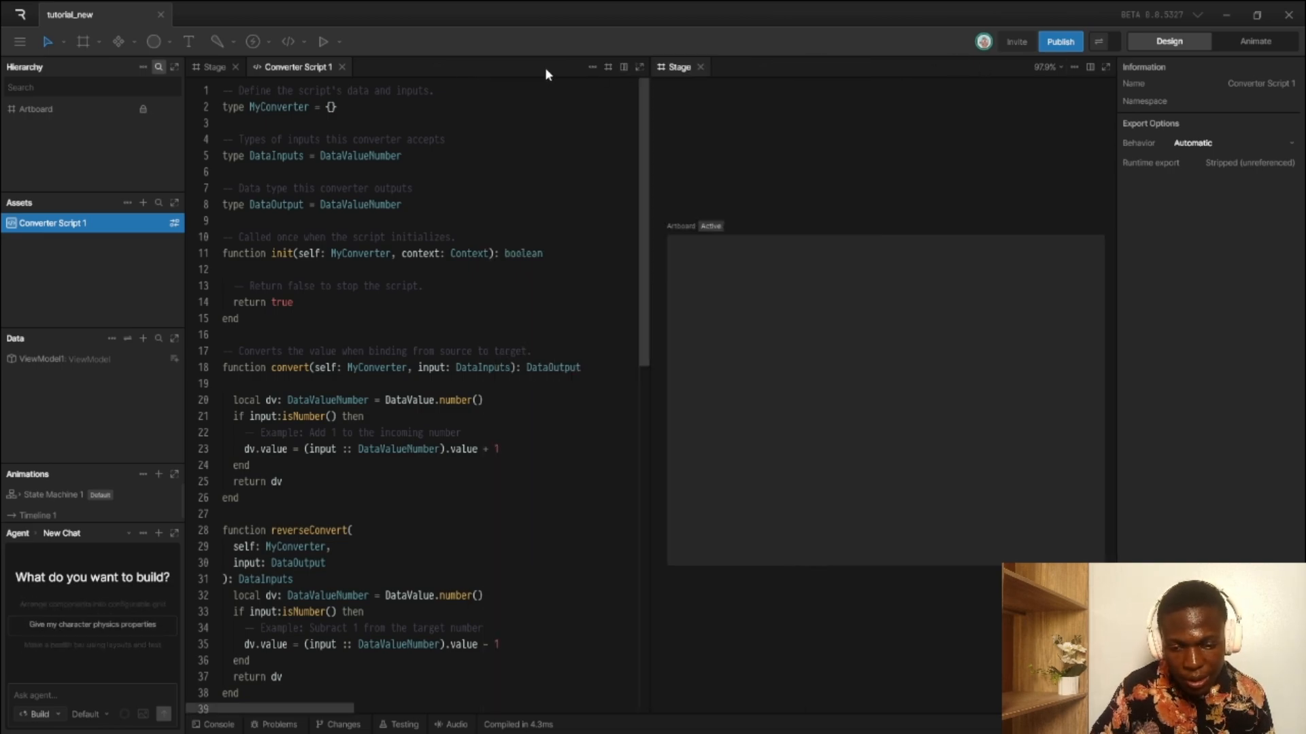
{"action": "left_click", "coordinate": [700, 67]}
{"action": "left_click", "coordinate": [1059, 68]}
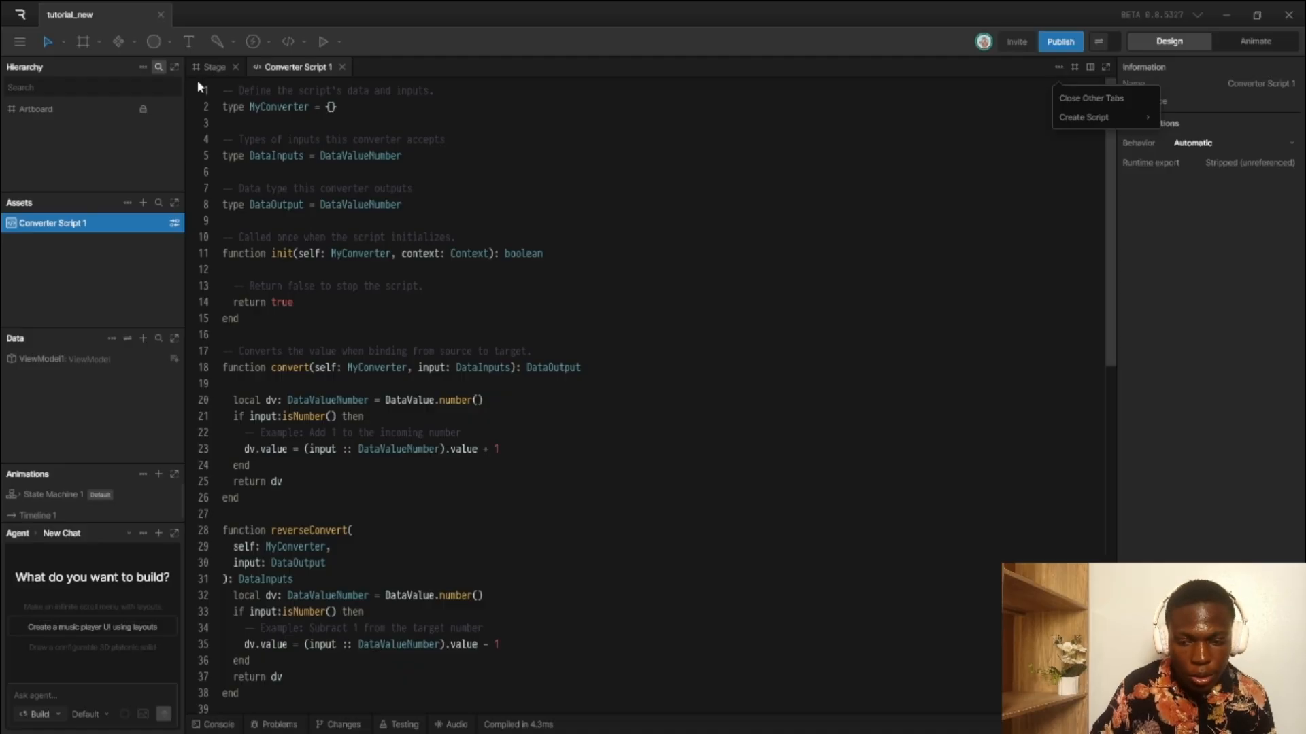
- Maximize the Converter script's pane to fill the editor and restore it, twice
{"action": "left_click", "coordinate": [1106, 66]}
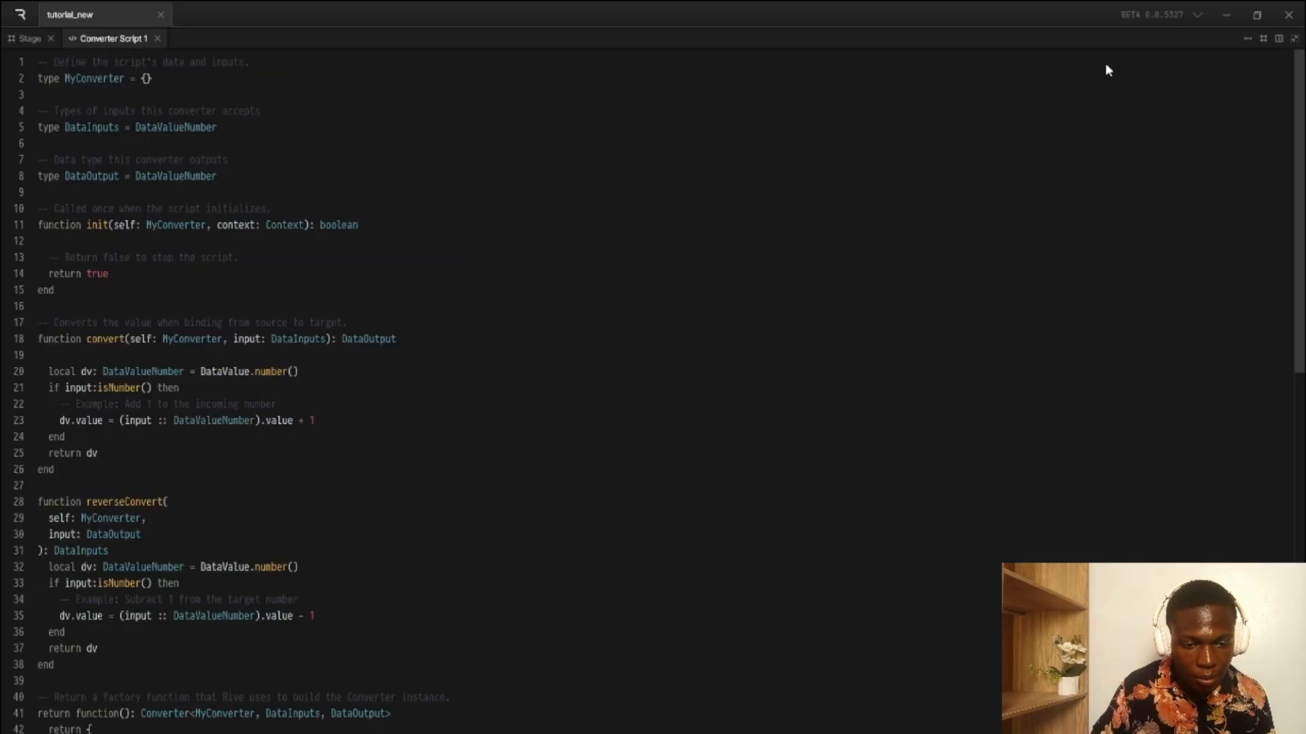
{"action": "left_click", "coordinate": [1292, 42]}
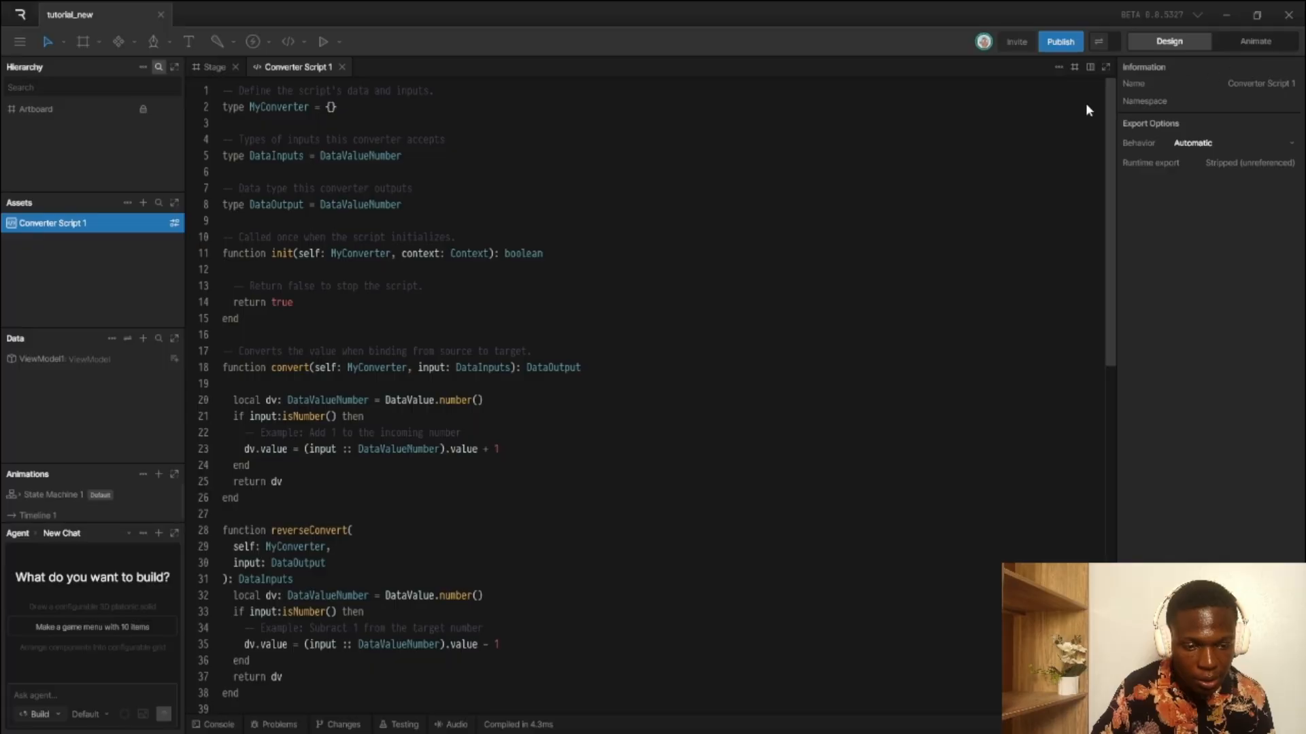
{"action": "left_click", "coordinate": [1106, 67]}
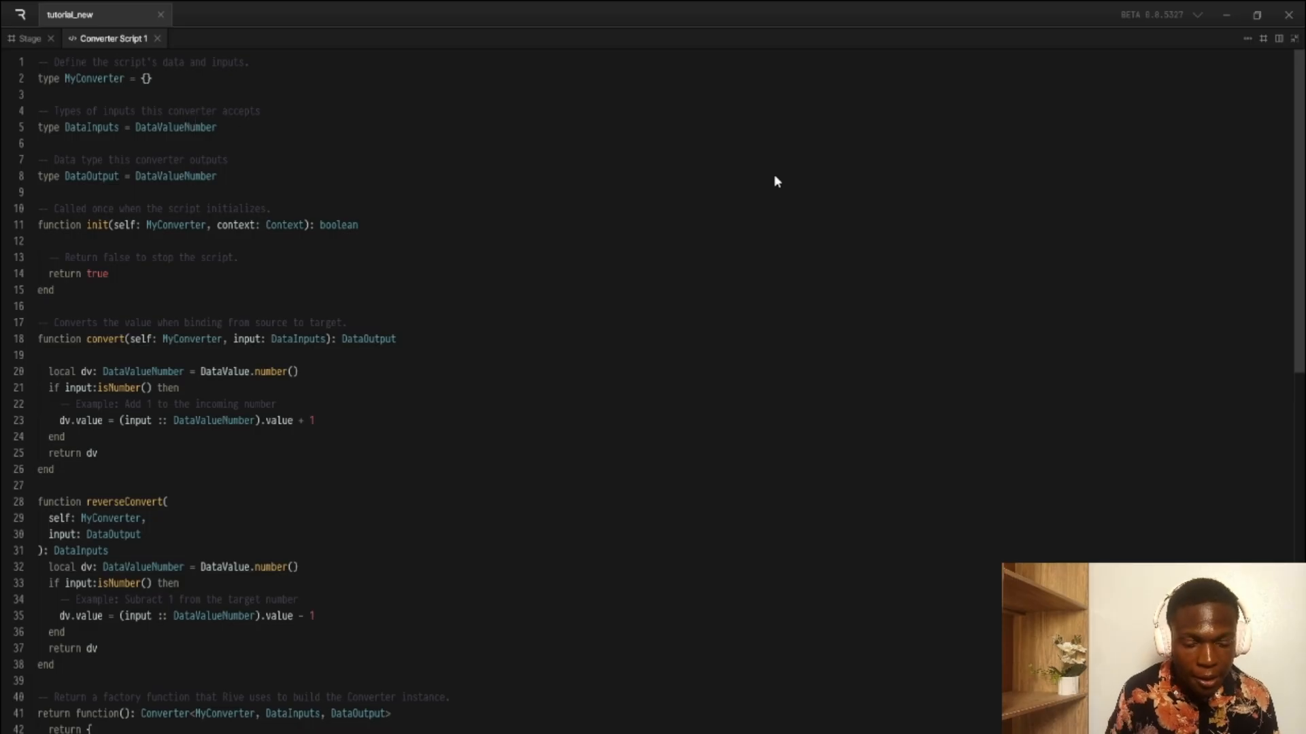
{"action": "left_click", "coordinate": [1294, 39]}
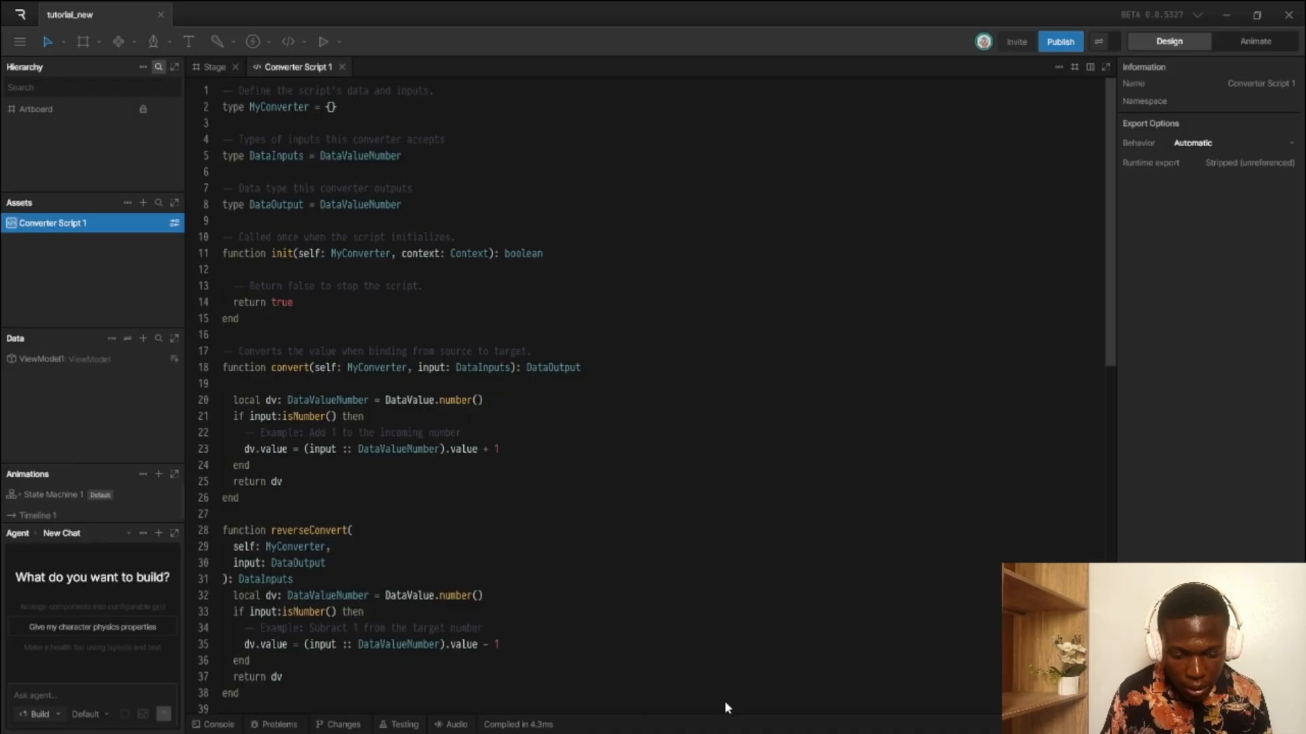
- Go to the end of the Converter script, and open the Console and make it taller
{"action": "scroll", "coordinate": [731, 694], "scroll_direction": "down", "scroll_amount": 2}
{"action": "left_click_drag", "start_coordinate": [1103, 342], "coordinate": [1092, 496]}
{"action": "left_click", "coordinate": [215, 725]}
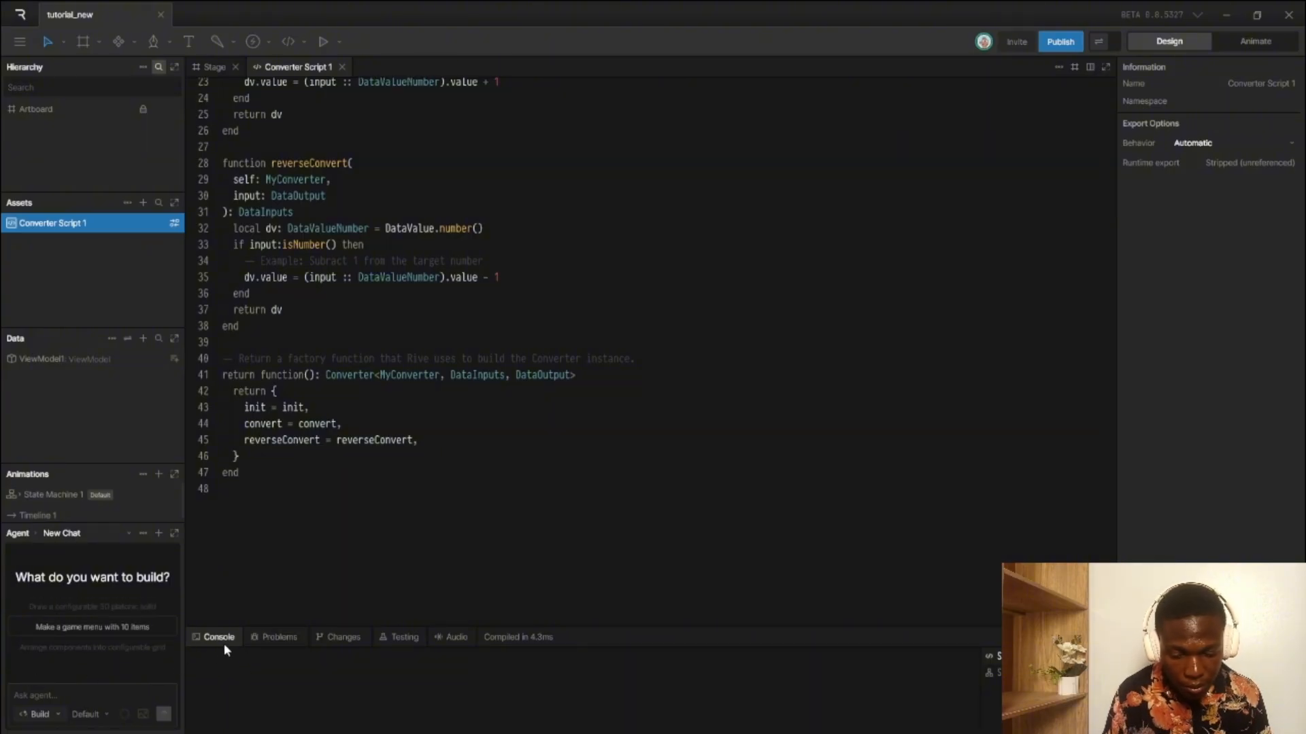
{"action": "left_click_drag", "start_coordinate": [223, 641], "coordinate": [241, 532]}
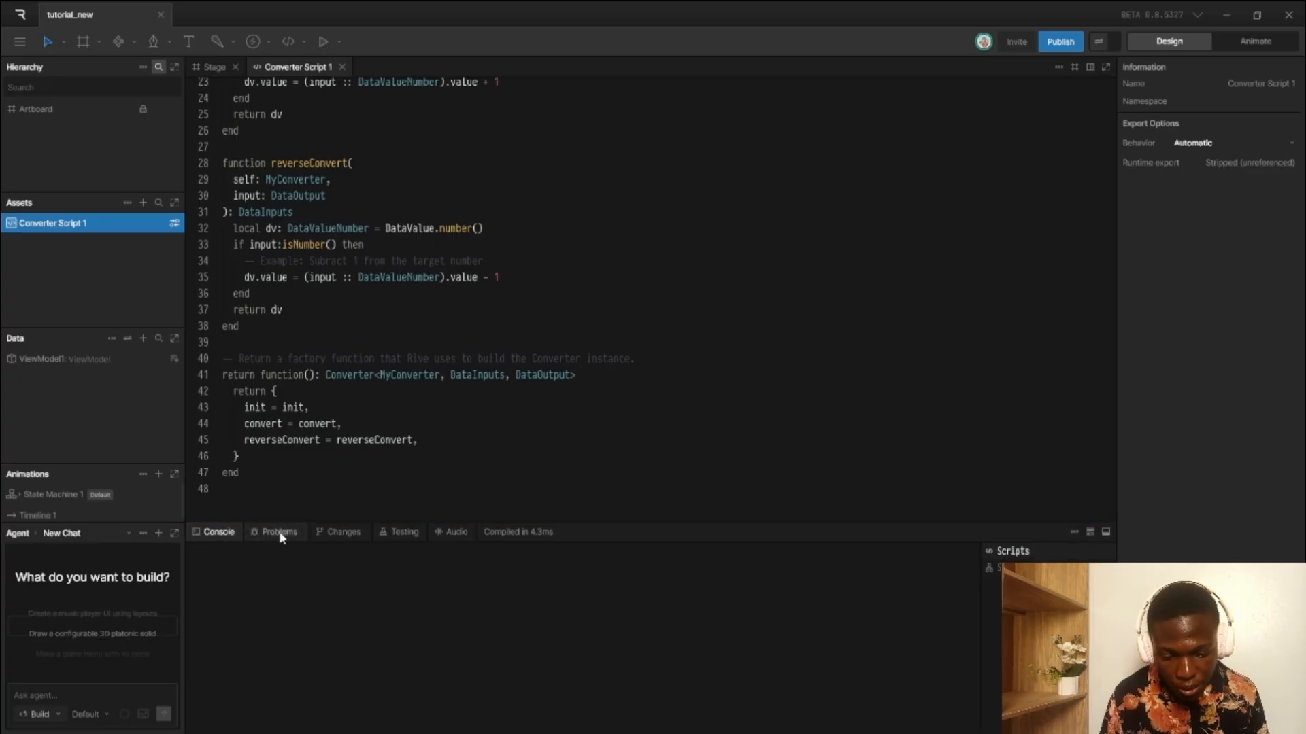
- Examine the Changes, Testing and Audio views beside the Console, and revisit Console, Problems and Changes
{"action": "left_click", "coordinate": [340, 535]}
{"action": "left_click", "coordinate": [403, 536]}
{"action": "left_click", "coordinate": [452, 536]}
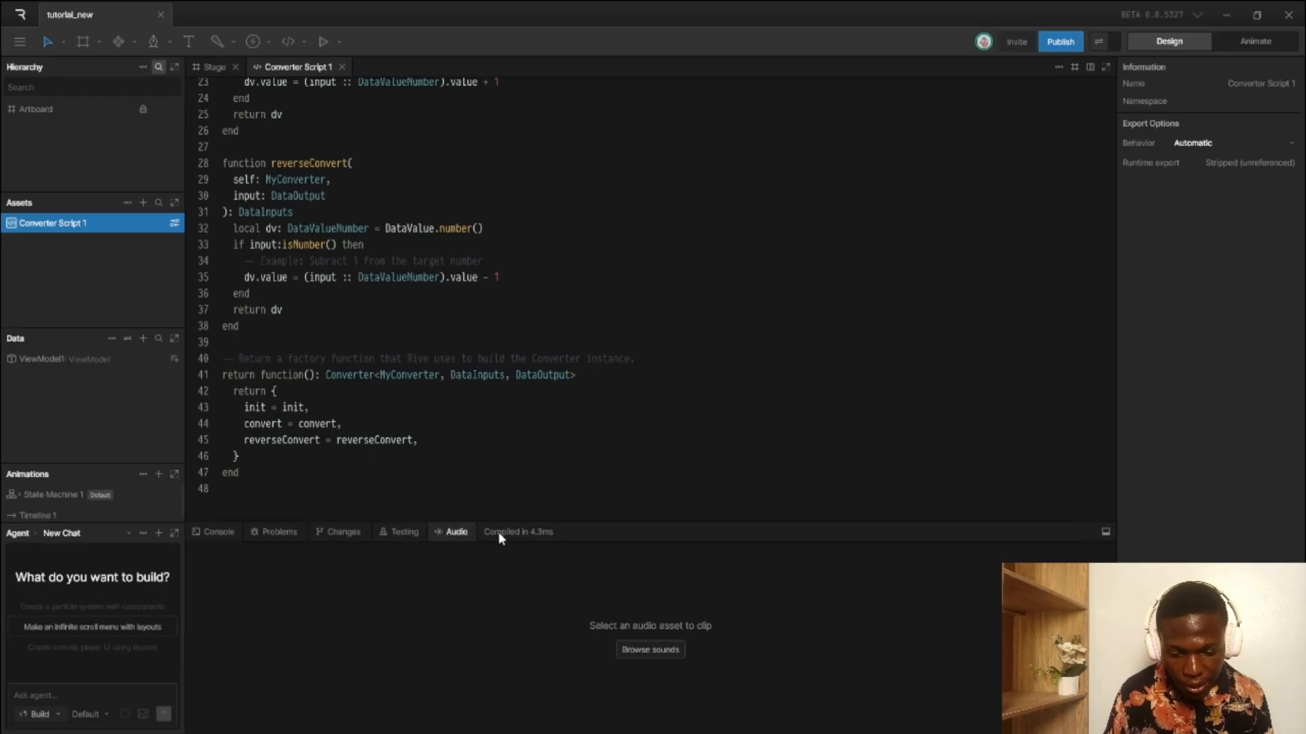
{"action": "mouse_move", "coordinate": [488, 532]}
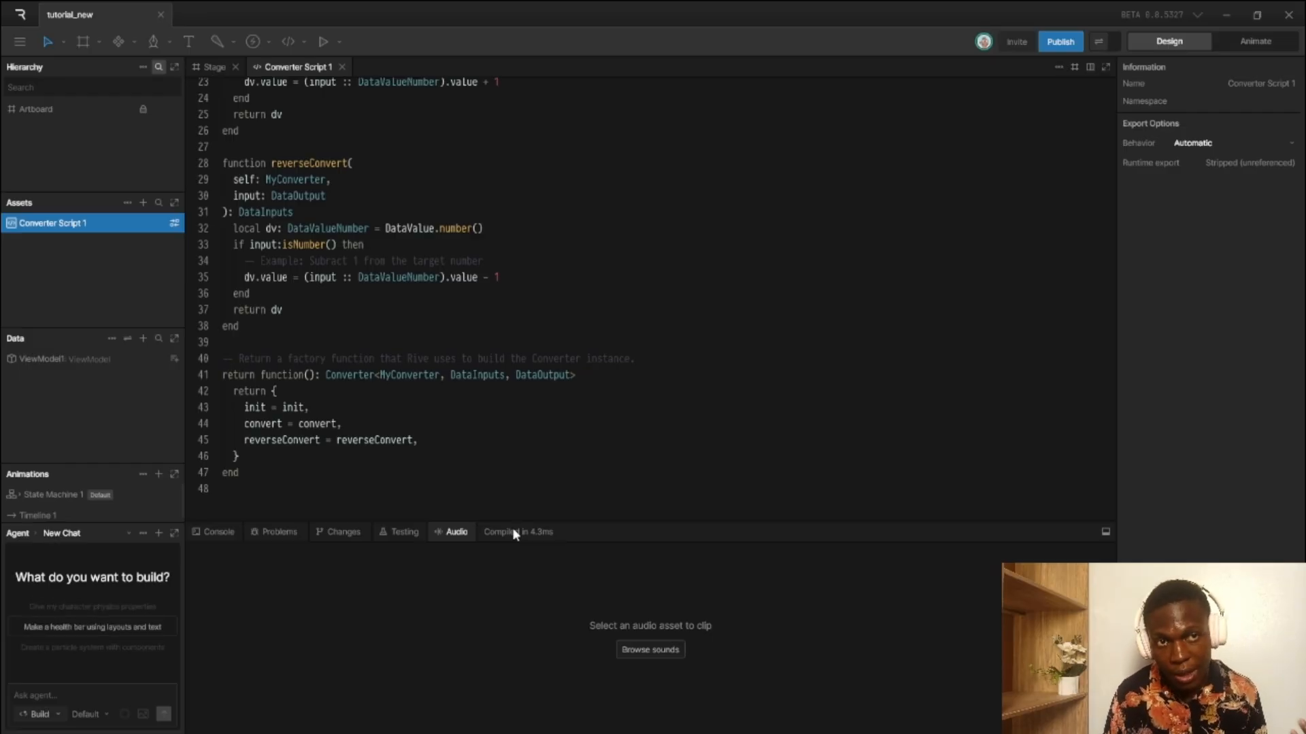
{"action": "left_click", "coordinate": [221, 535]}
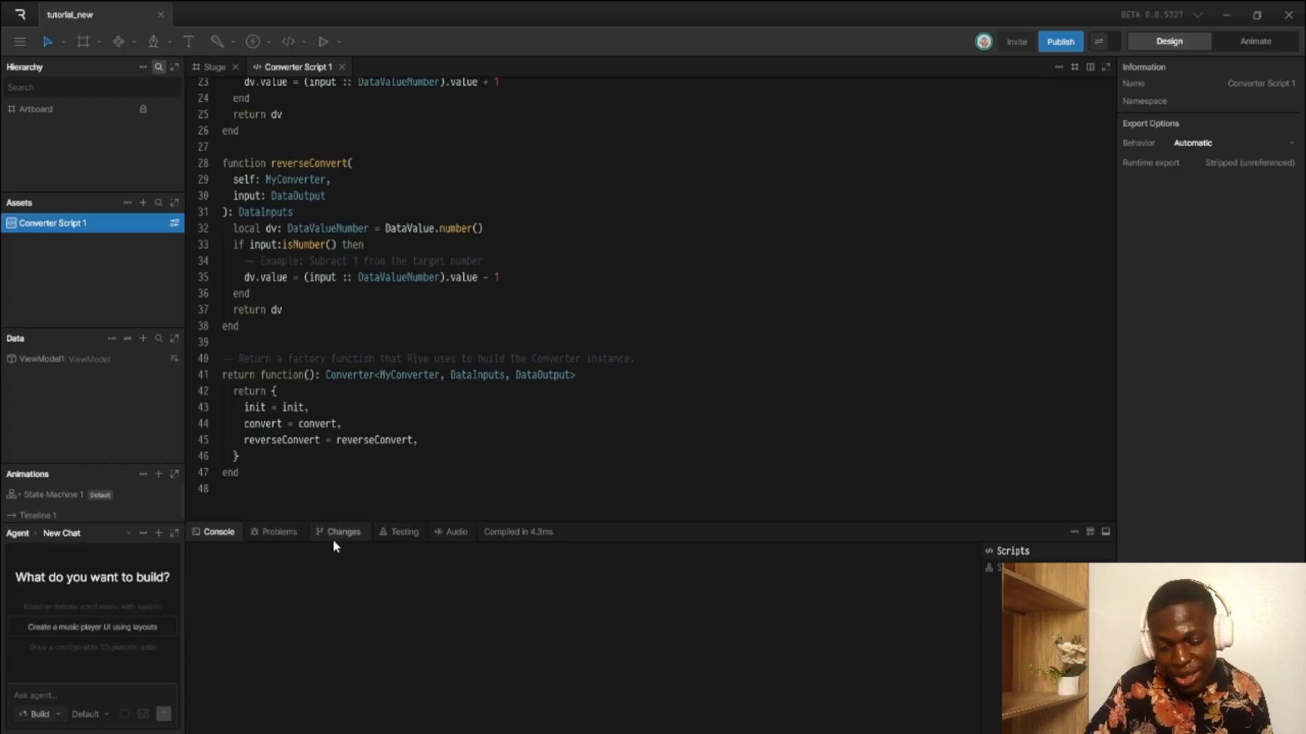
{"action": "left_click", "coordinate": [289, 533]}
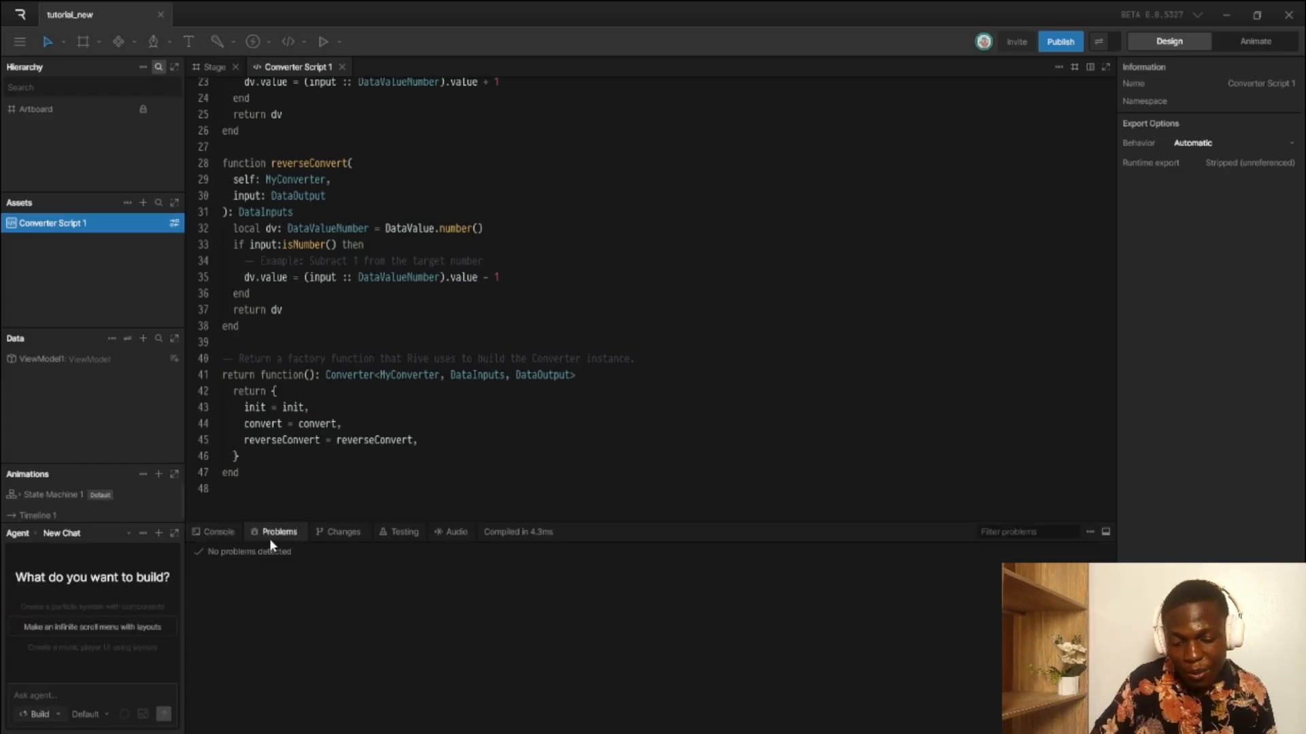
{"action": "left_click", "coordinate": [319, 535]}
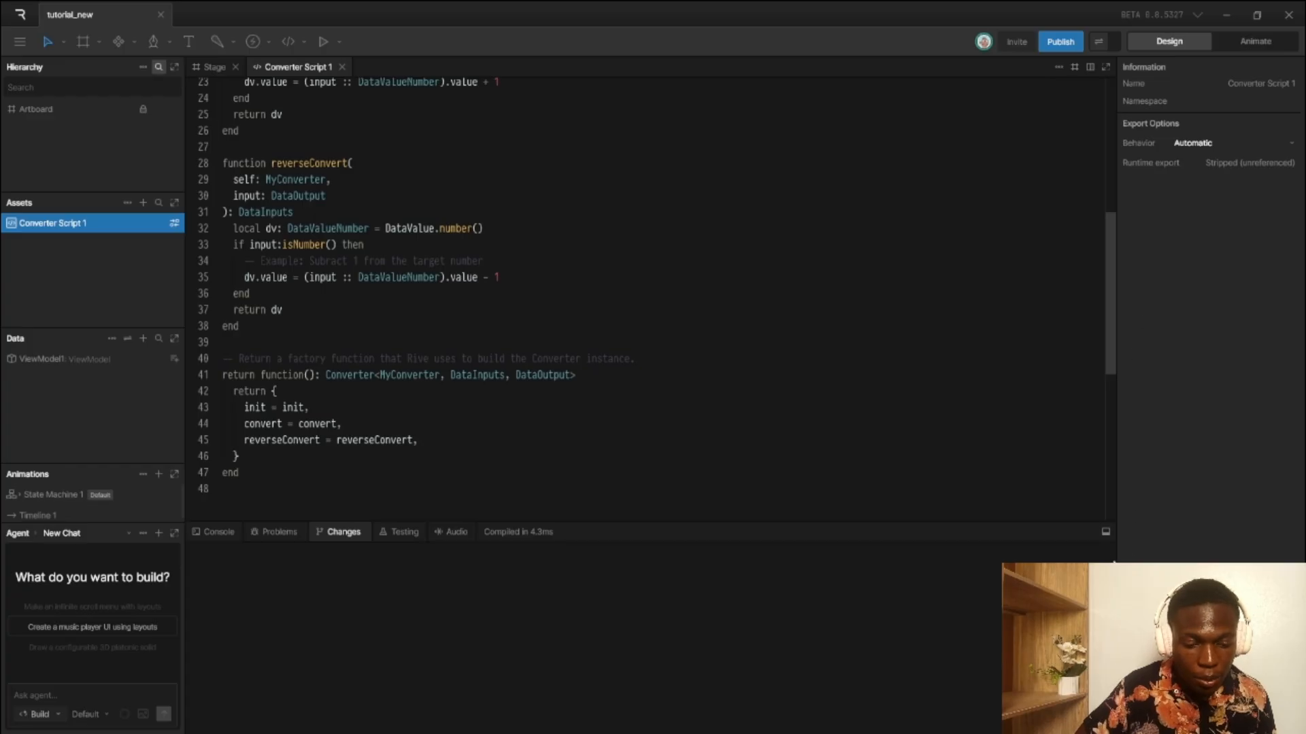
- Collapse the area showing Changes, reopen the Console, and switch from the Converter script back to the Stage
{"action": "left_click", "coordinate": [1106, 532]}
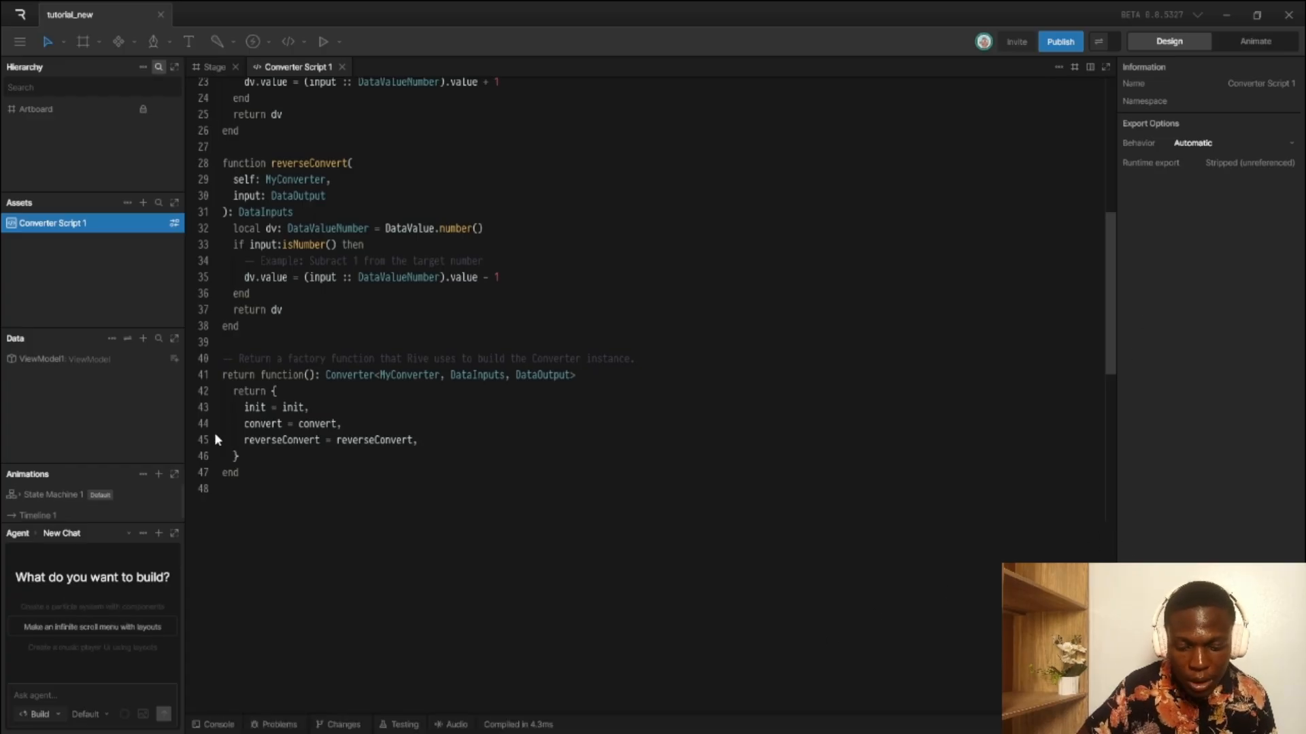
{"action": "left_click", "coordinate": [219, 723]}
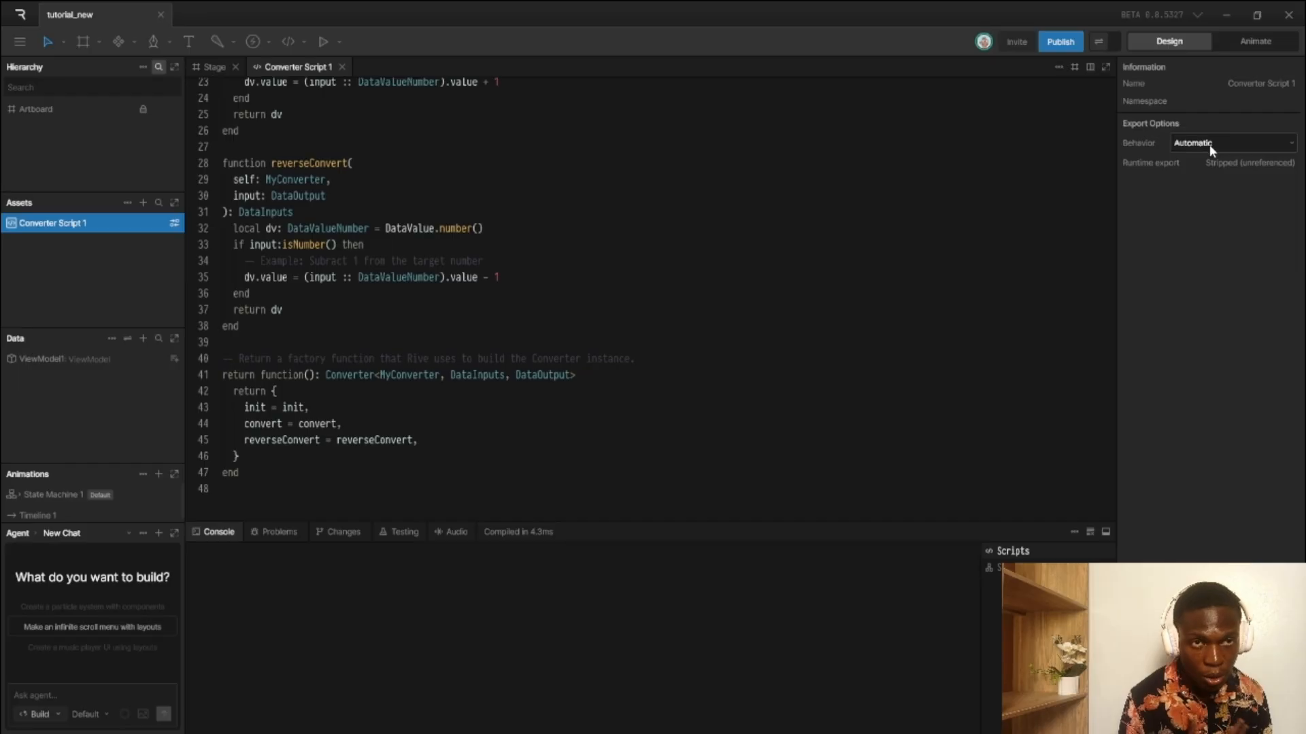
{"action": "left_click", "coordinate": [218, 63]}
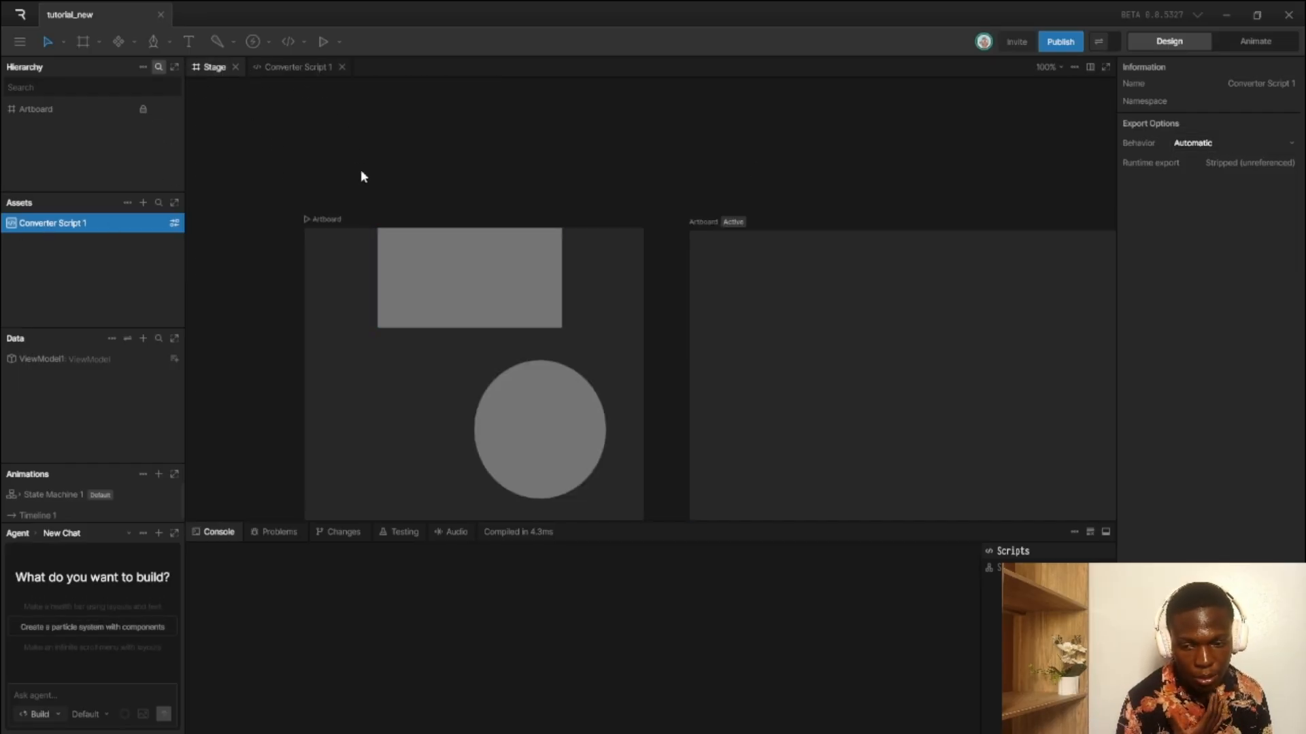
- Select the rectangle and the ellipse in turn to inspect their properties
{"action": "left_click", "coordinate": [476, 268]}
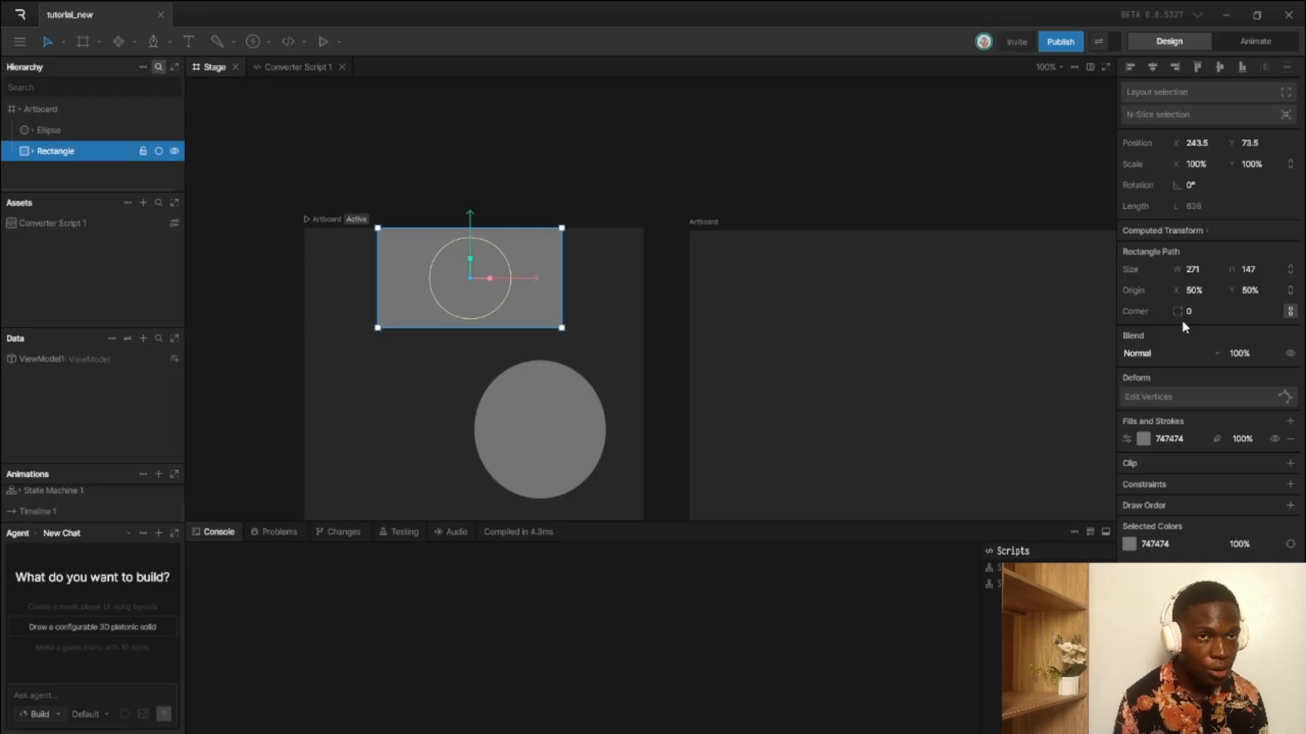
{"action": "left_click", "coordinate": [46, 130]}
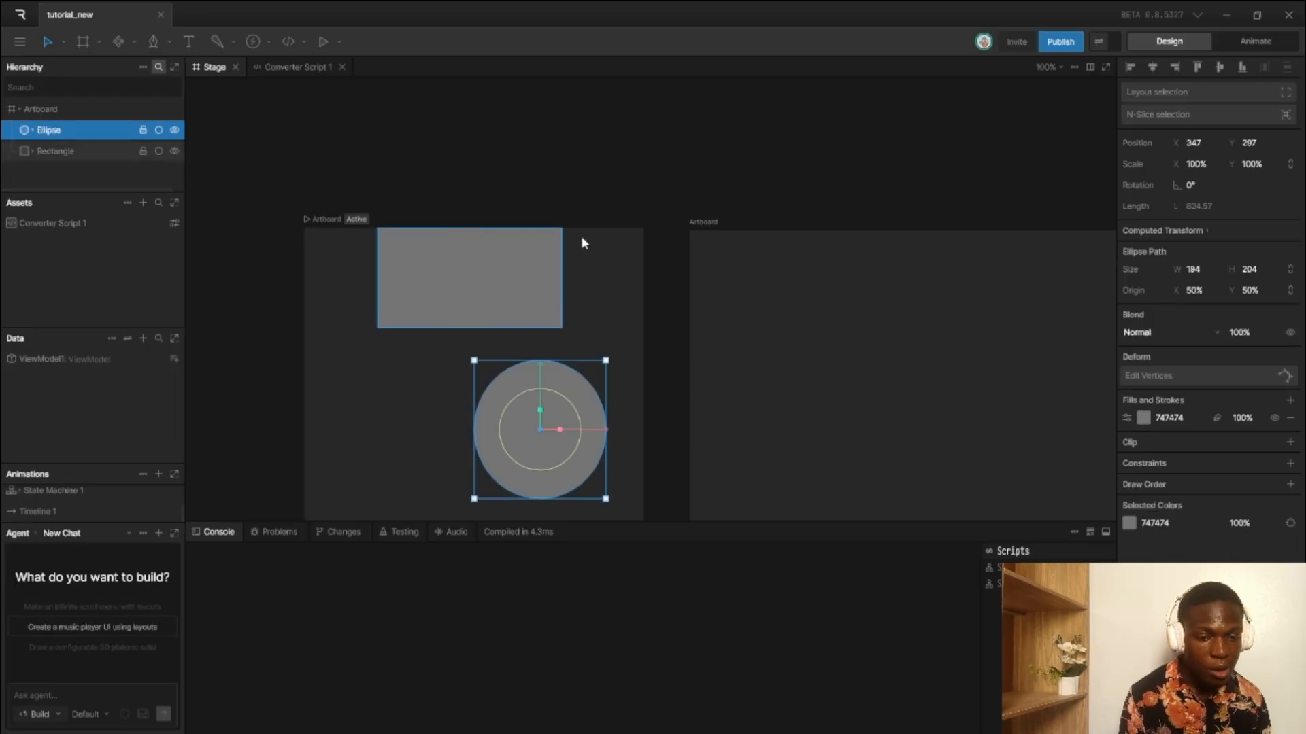